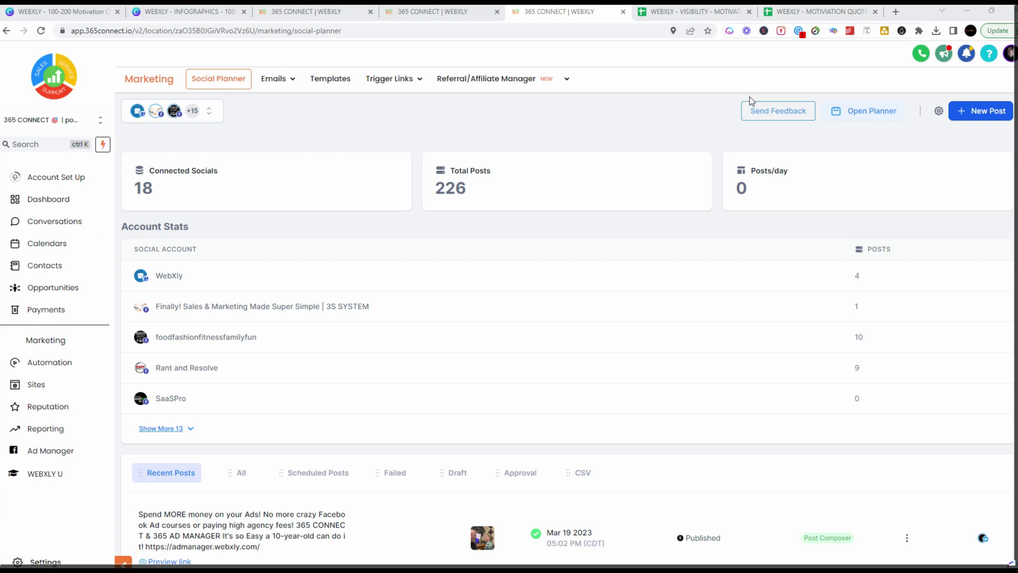
Open the March 2023 planner calendar and start a new post on 28 March.
{"action": "left_click", "coordinate": [872, 112]}
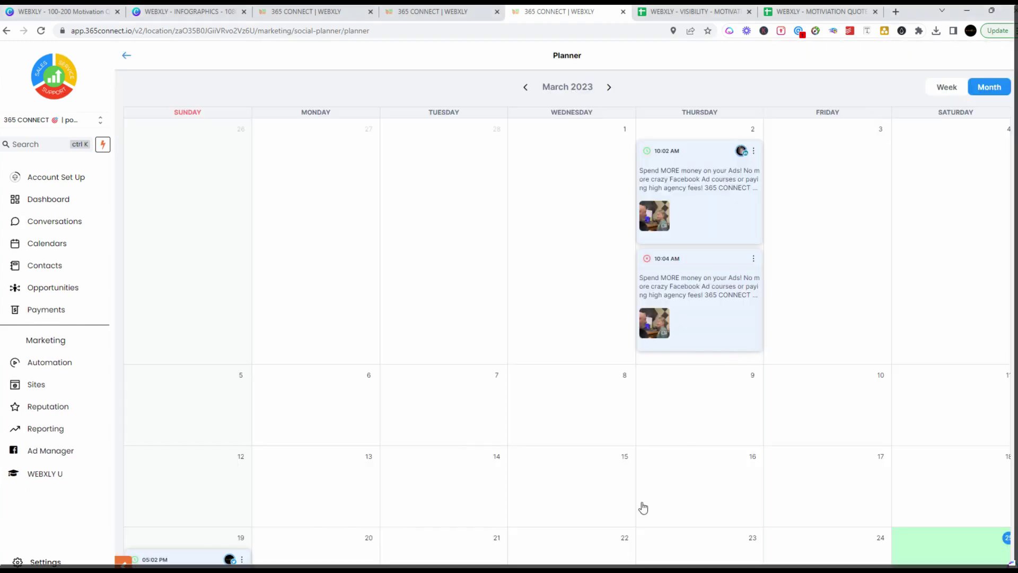
{"action": "scroll", "coordinate": [699, 498], "scroll_direction": "down", "scroll_amount": 3}
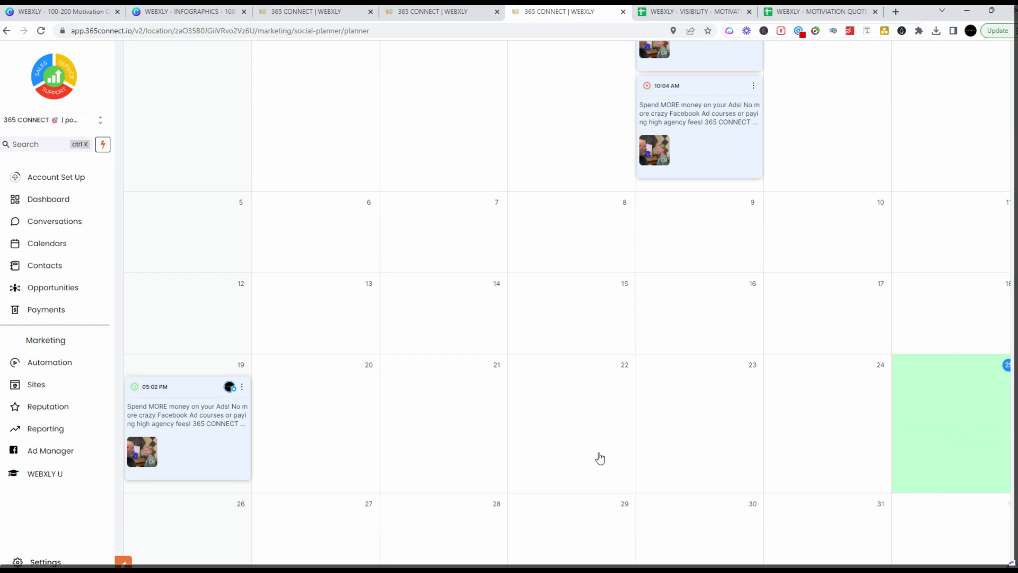
{"action": "left_click", "coordinate": [438, 528]}
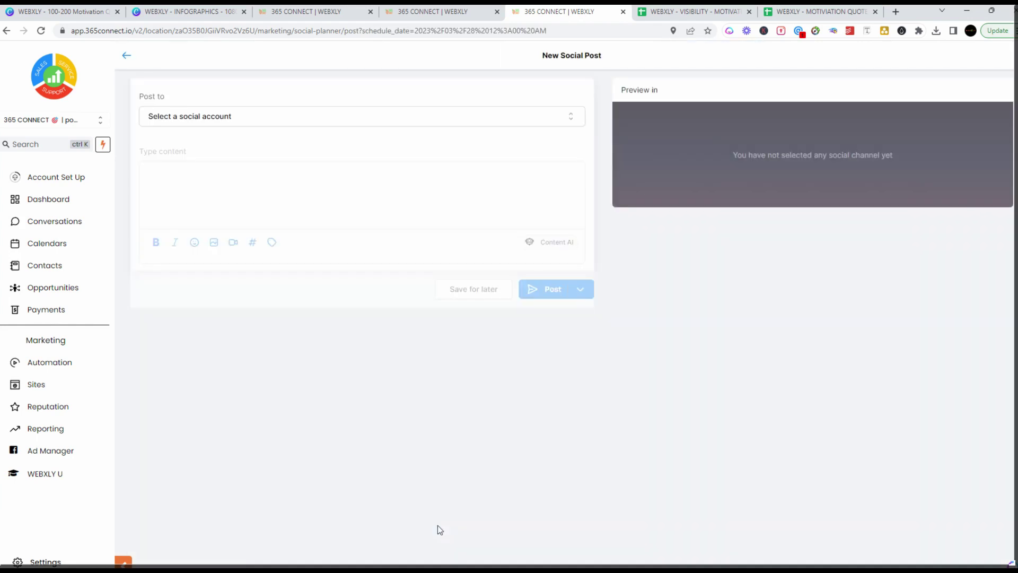
Choose the first account group as the post's recipients.
{"action": "left_click", "coordinate": [224, 122]}
{"action": "left_click", "coordinate": [157, 207]}
{"action": "left_click", "coordinate": [455, 195]}
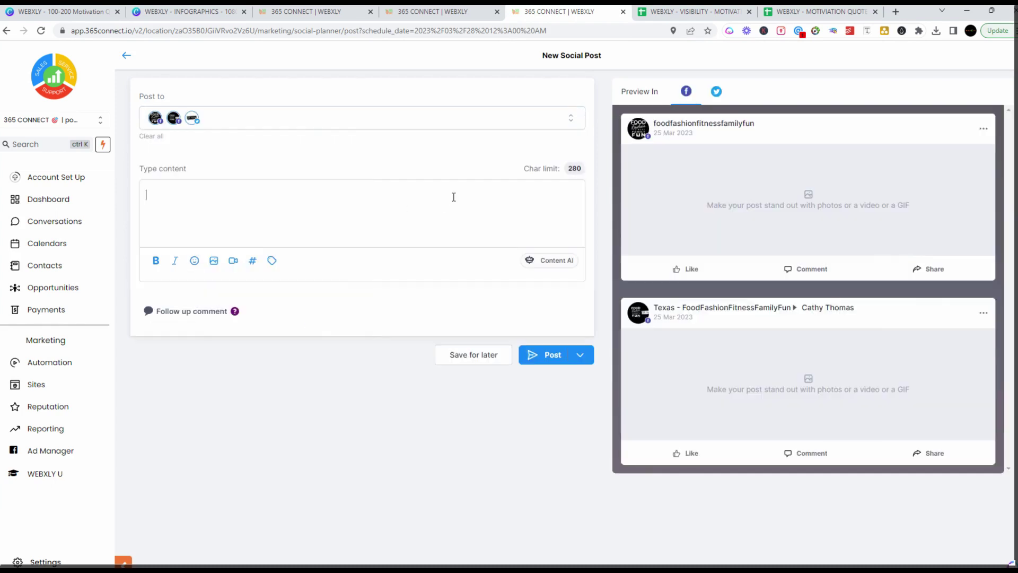
Write 'past' as the content, attach MARCH MADNESS.png, and show the posting options.
{"action": "left_click", "coordinate": [207, 199]}
{"action": "type", "text": "past"}
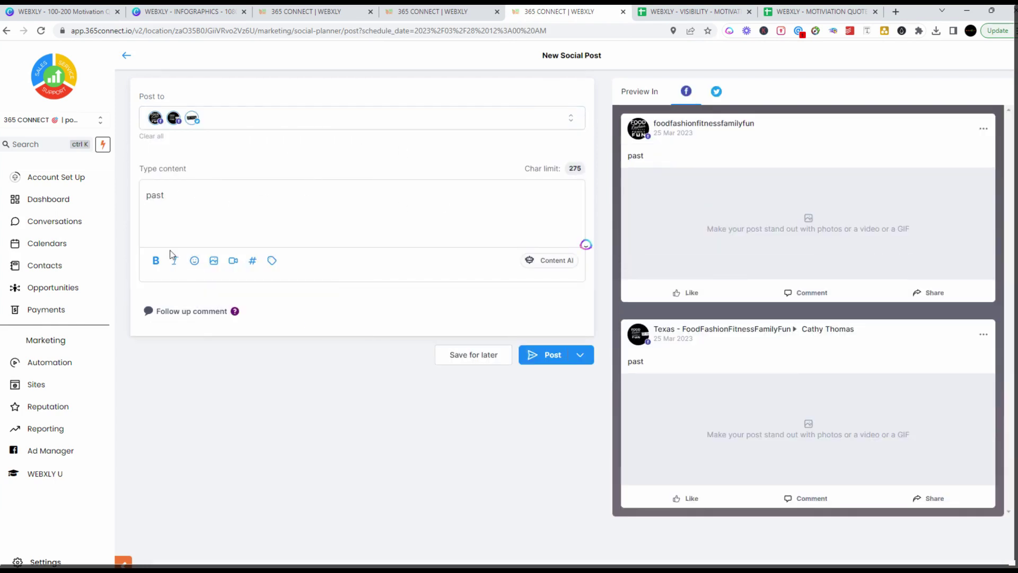
{"action": "left_click", "coordinate": [214, 260]}
{"action": "left_click", "coordinate": [165, 478]}
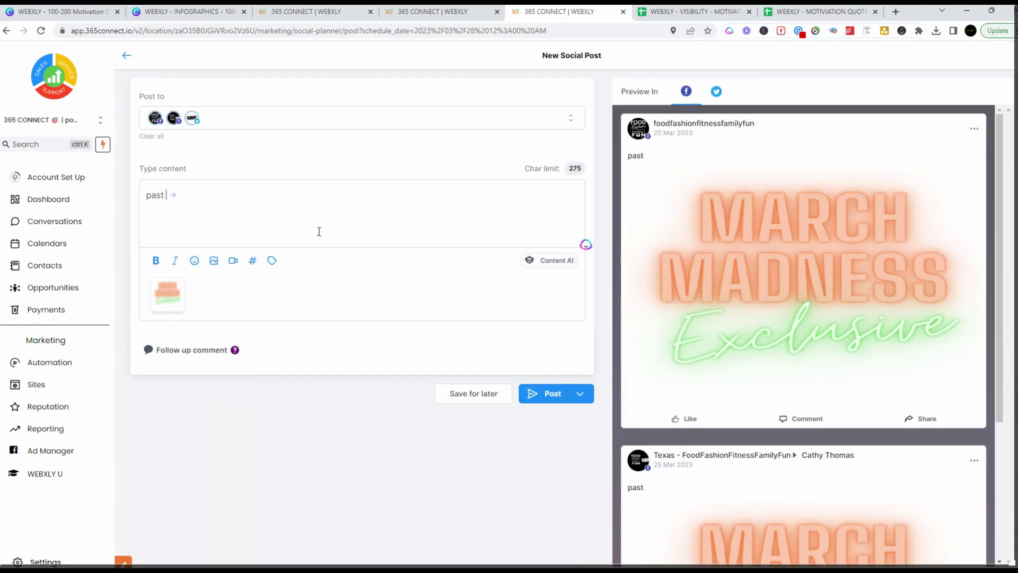
{"action": "left_click", "coordinate": [580, 395]}
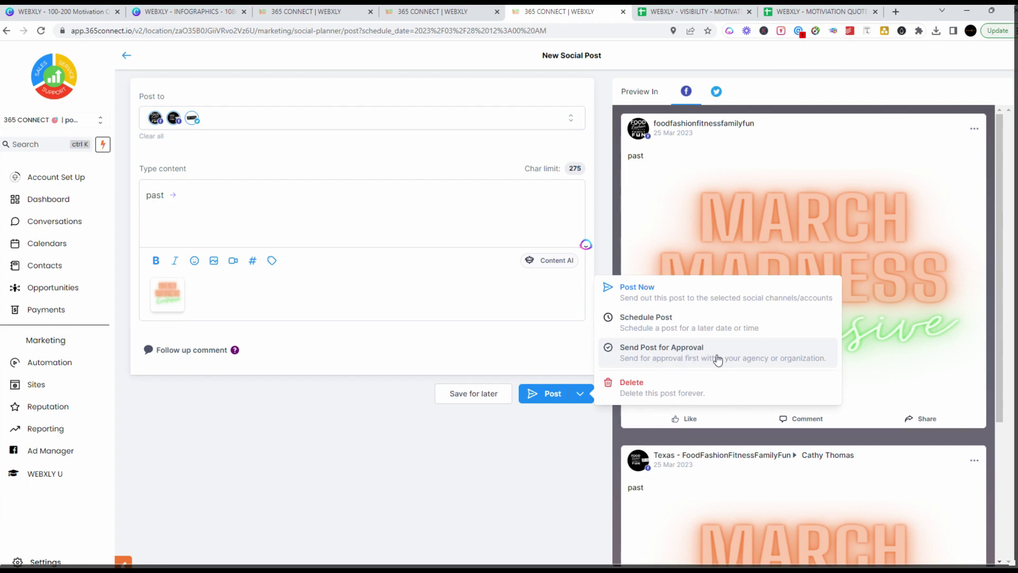
Choose Send Post for Approval, set 02:00 PM, and make WEBXLY TEAM the approver.
{"action": "left_click", "coordinate": [653, 353]}
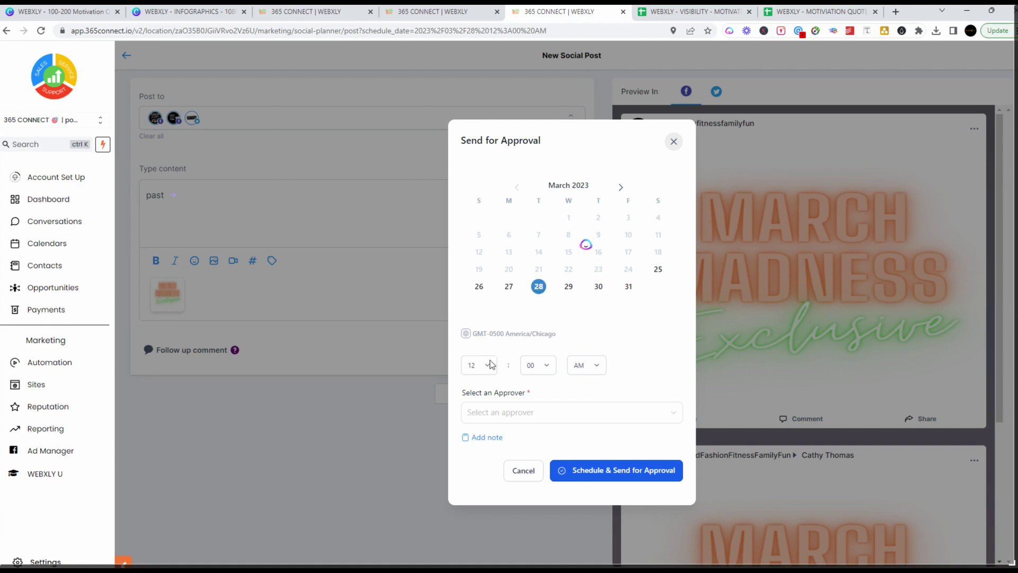
{"action": "left_click", "coordinate": [669, 420]}
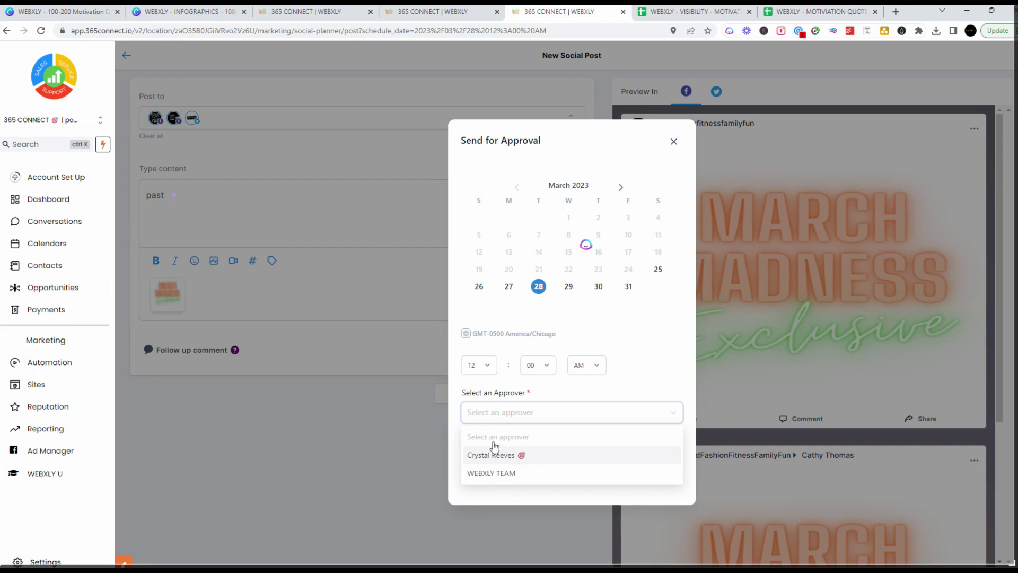
{"action": "left_click", "coordinate": [493, 476]}
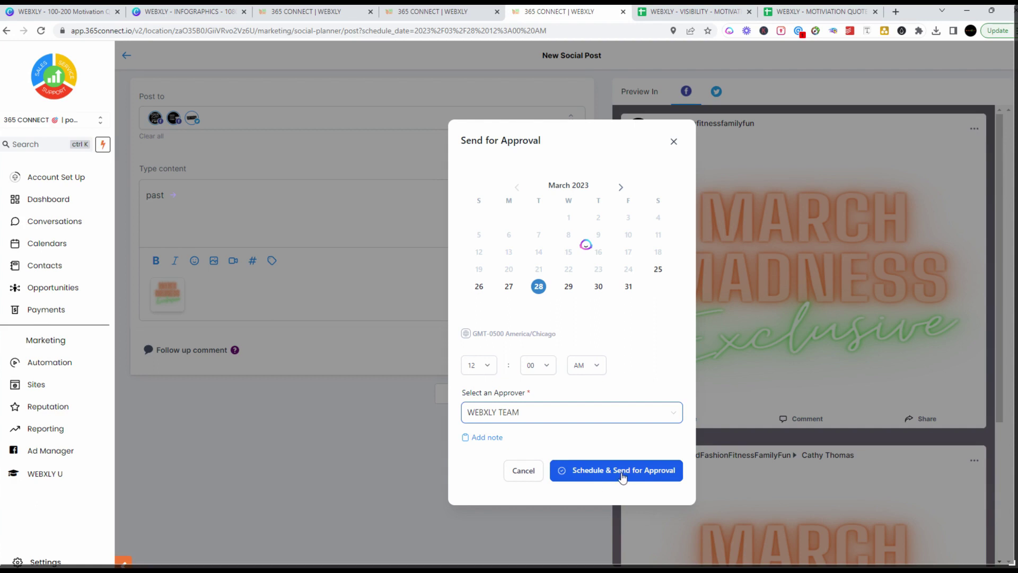
{"action": "left_click", "coordinate": [586, 365]}
{"action": "left_click", "coordinate": [583, 391]}
{"action": "left_click", "coordinate": [537, 417]}
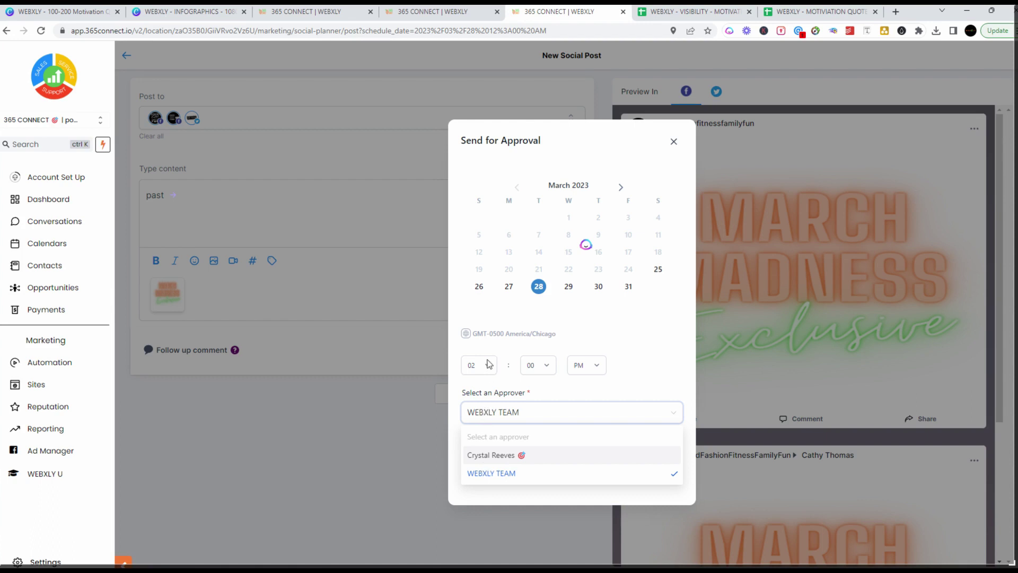
{"action": "left_click", "coordinate": [488, 475]}
Add a note asking to review before the 28th and schedule it for approval.
{"action": "left_click", "coordinate": [486, 437]}
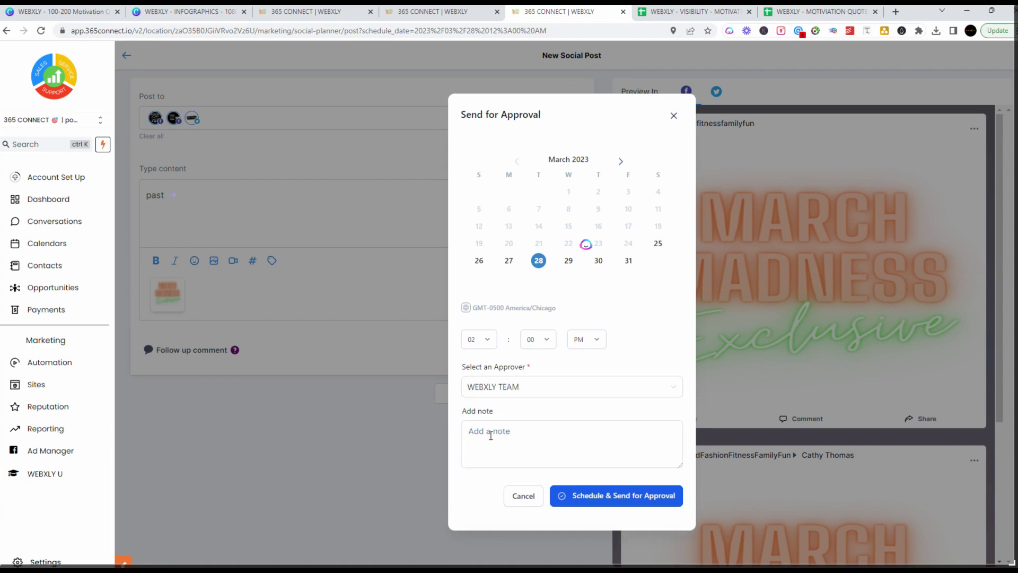
{"action": "type", "text": "please review th"}
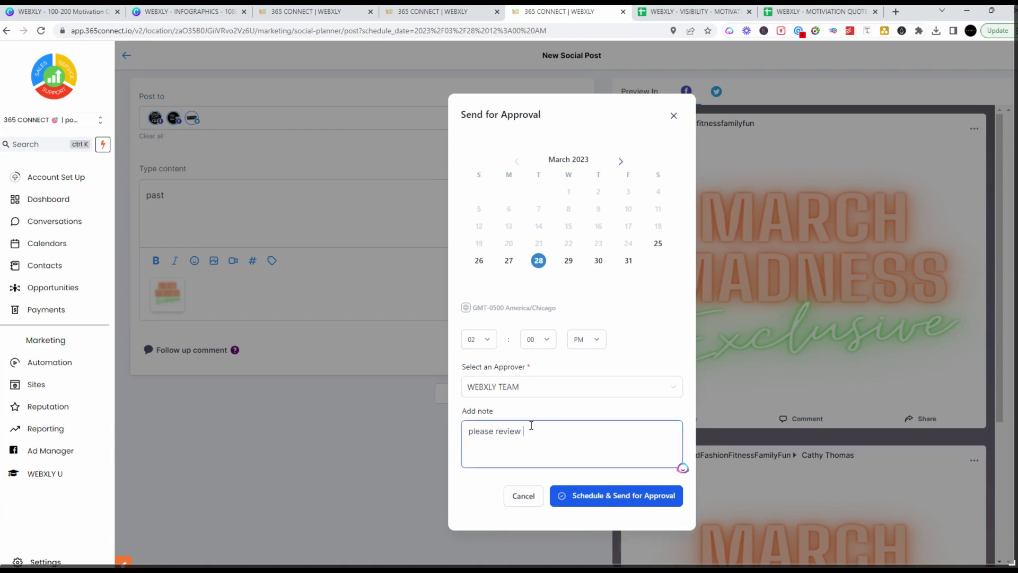
{"action": "type", "text": "beefor"}
{"action": "key", "text": "BackSpace"}
{"action": "key", "text": "BackSpace"}
{"action": "type", "text": "fore the 28h"}
{"action": "left_click", "coordinate": [627, 497]}
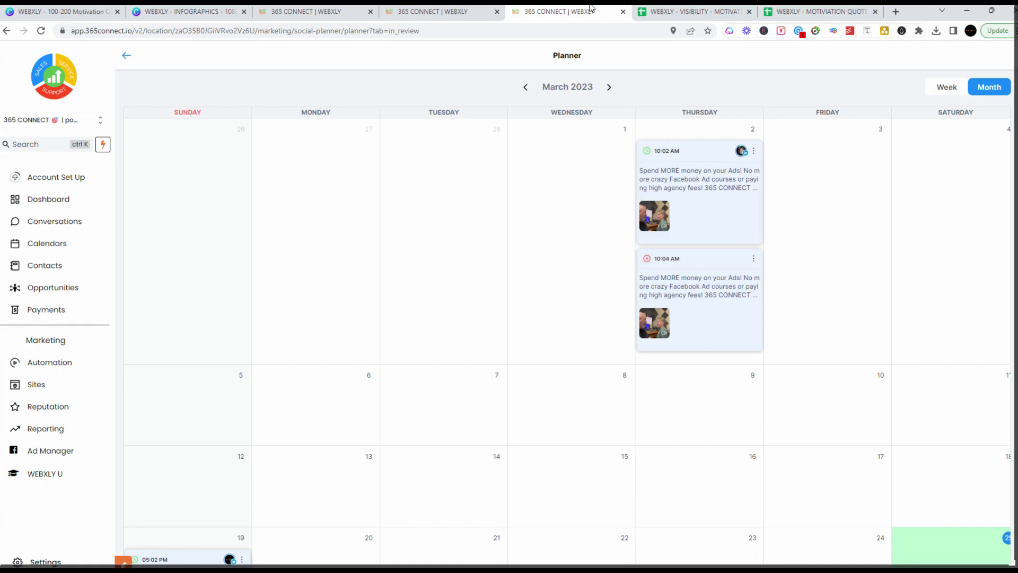
Check the 02:00 PM post card on 28 March, then open Gmail in a new tab.
{"action": "scroll", "coordinate": [530, 307], "scroll_direction": "down", "scroll_amount": 4}
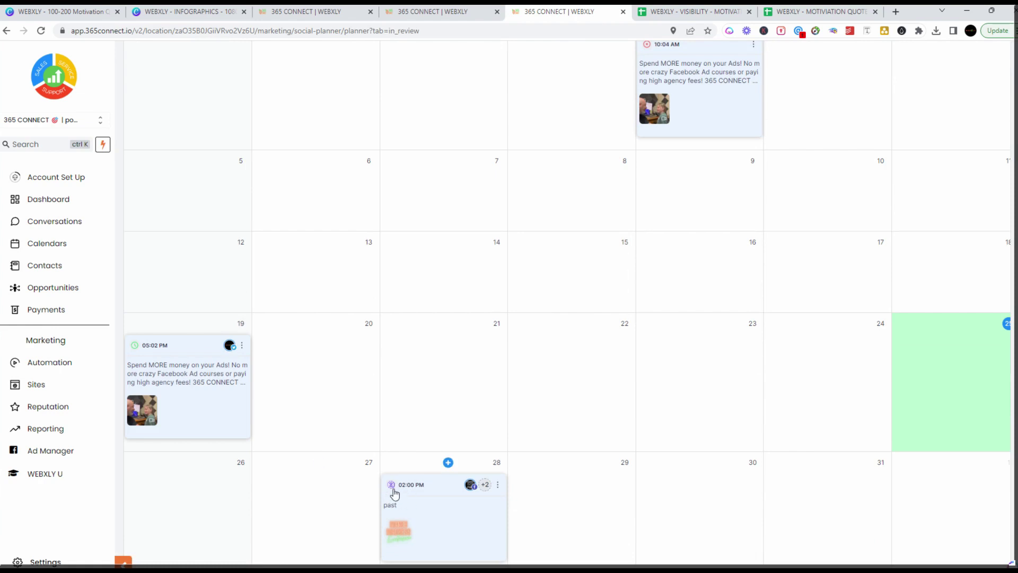
{"action": "key", "text": "ctrl+plus"}
{"action": "key", "text": "ctrl+plus"}
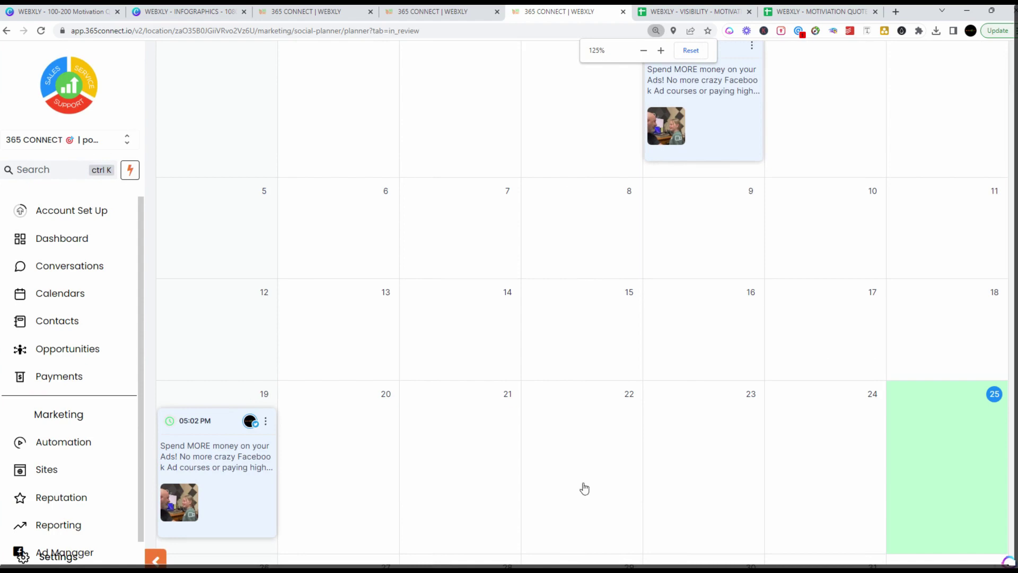
{"action": "scroll", "coordinate": [395, 494], "scroll_direction": "down", "scroll_amount": 2}
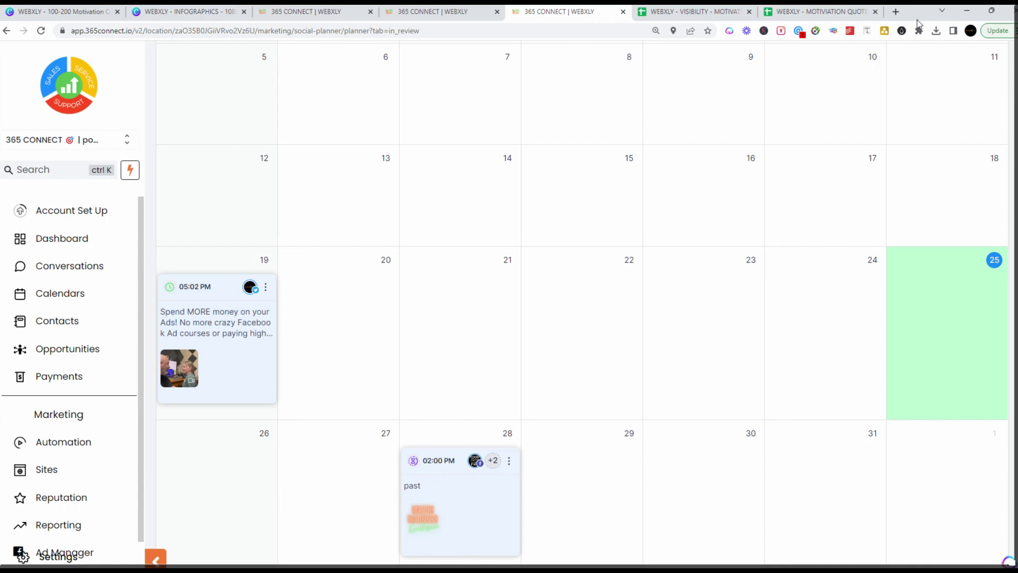
{"action": "left_click", "coordinate": [895, 12]}
{"action": "left_click", "coordinate": [925, 75]}
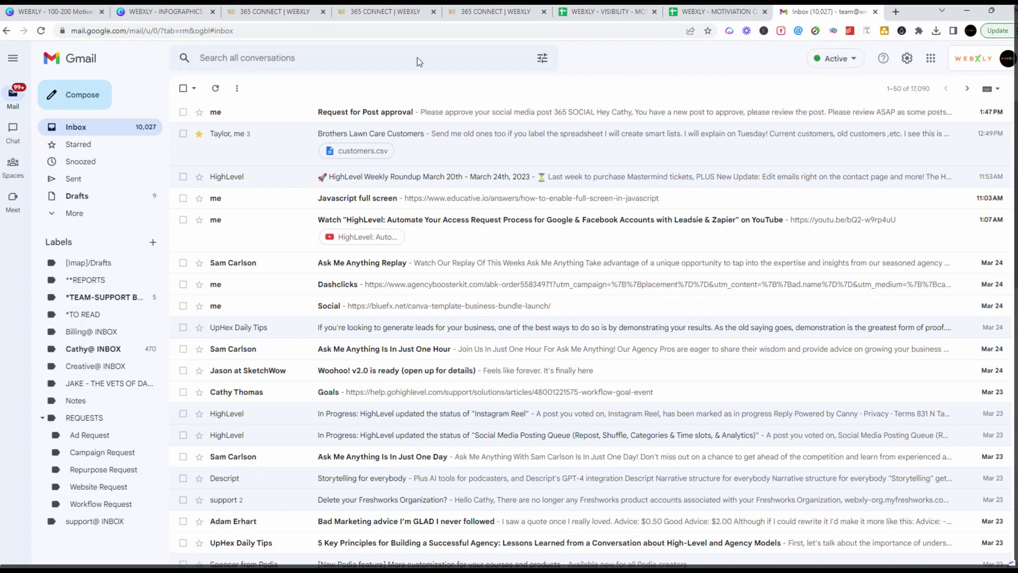
Read the post details in the 'Request for Post approval' email, then switch to the 365 CONNECT tab.
{"action": "left_click", "coordinate": [352, 116]}
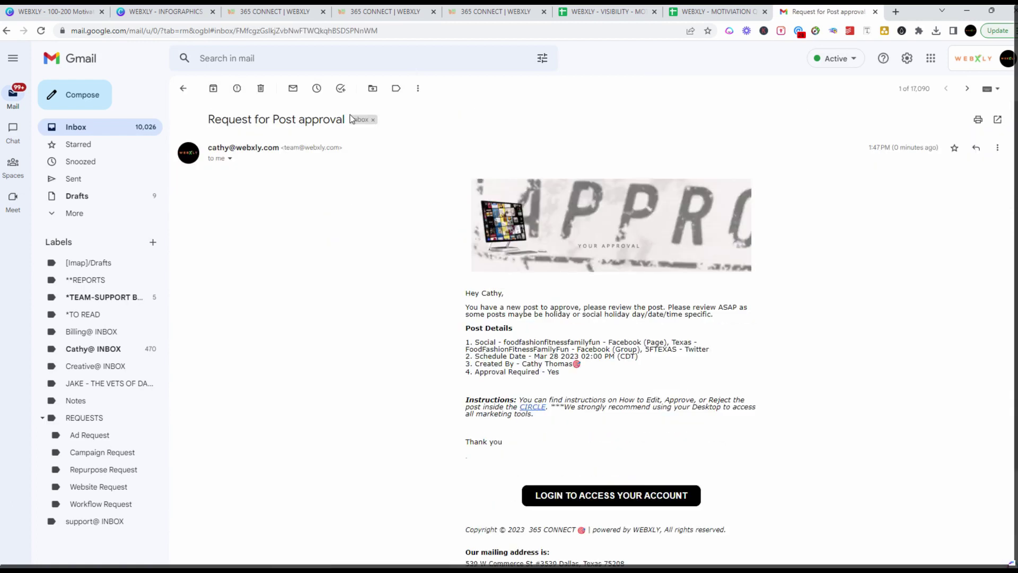
{"action": "scroll", "coordinate": [383, 356], "scroll_direction": "down", "scroll_amount": 2}
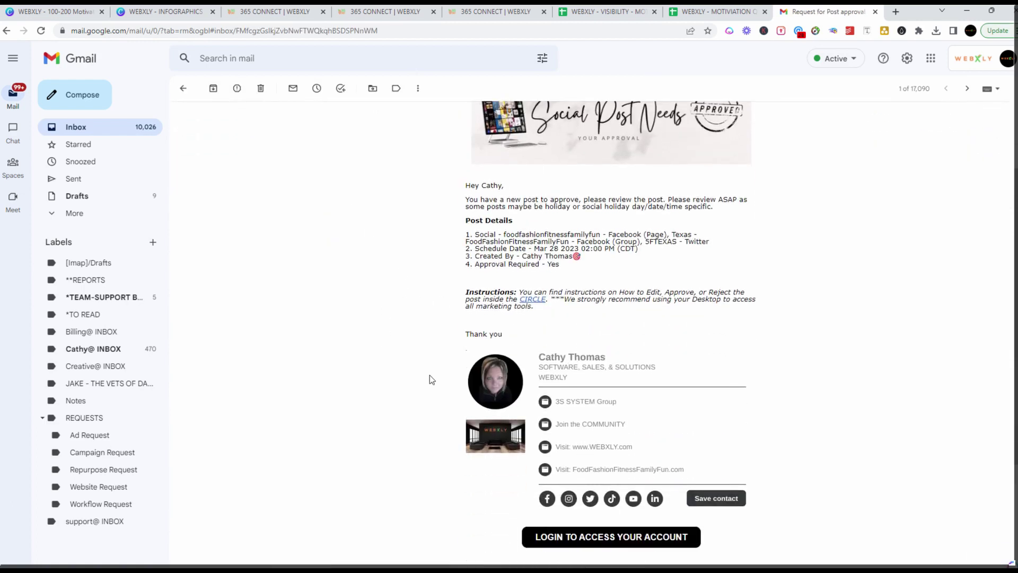
{"action": "scroll", "coordinate": [429, 375], "scroll_direction": "up", "scroll_amount": 2}
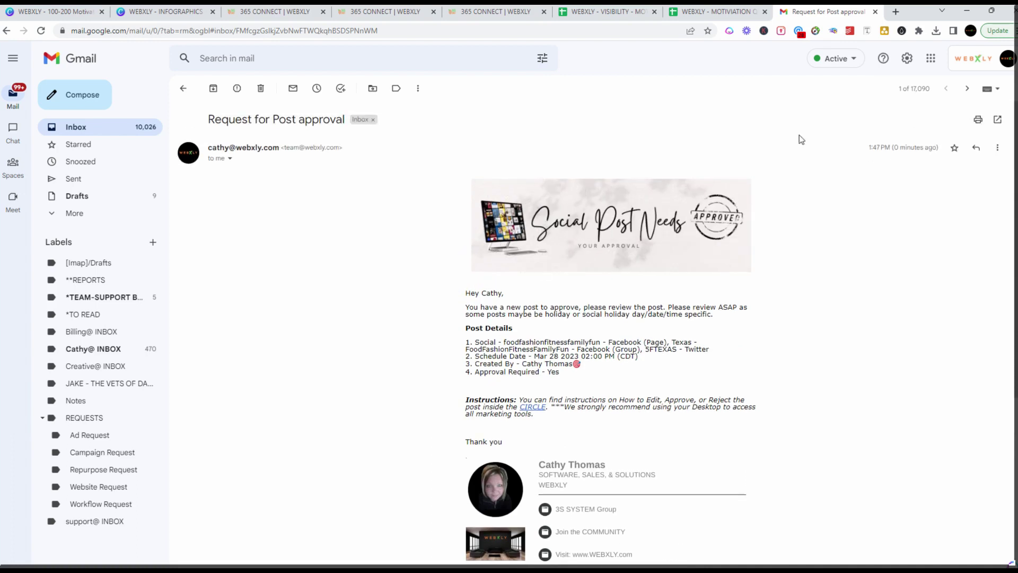
{"action": "scroll", "coordinate": [507, 325], "scroll_direction": "down", "scroll_amount": 1}
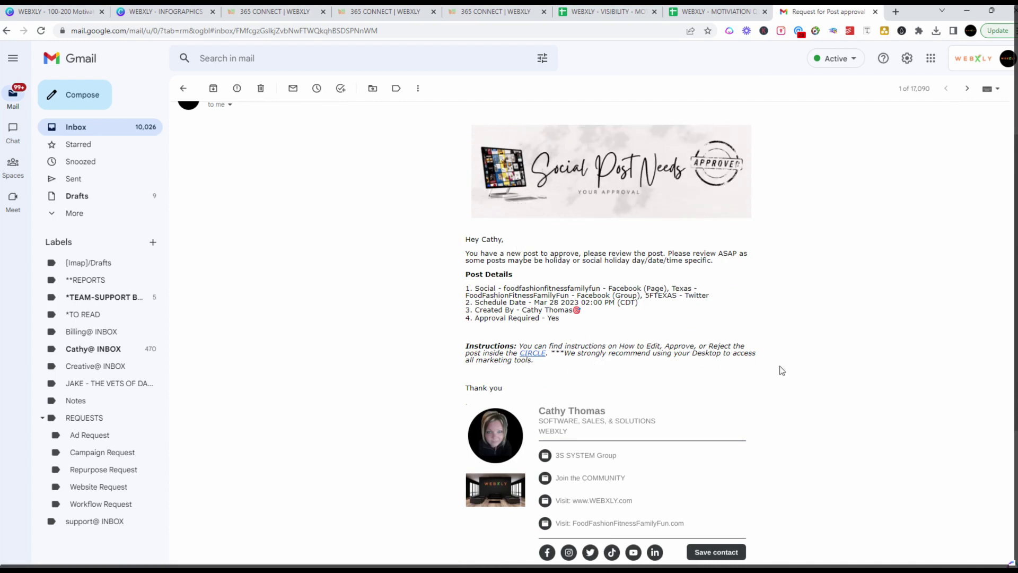
{"action": "scroll", "coordinate": [781, 370], "scroll_direction": "down", "scroll_amount": 2}
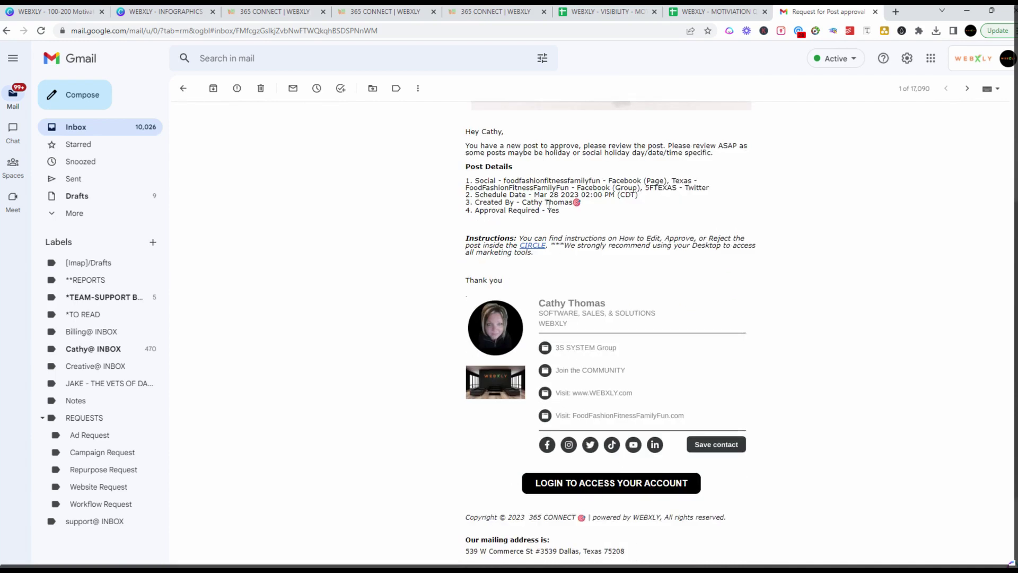
{"action": "scroll", "coordinate": [592, 430], "scroll_direction": "up", "scroll_amount": 3}
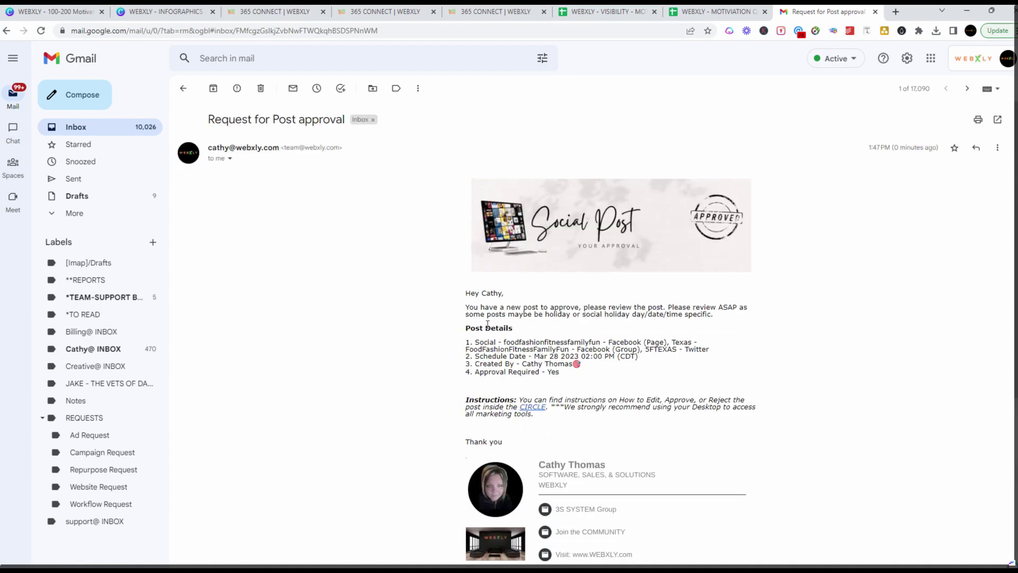
{"action": "scroll", "coordinate": [610, 371], "scroll_direction": "down", "scroll_amount": 5}
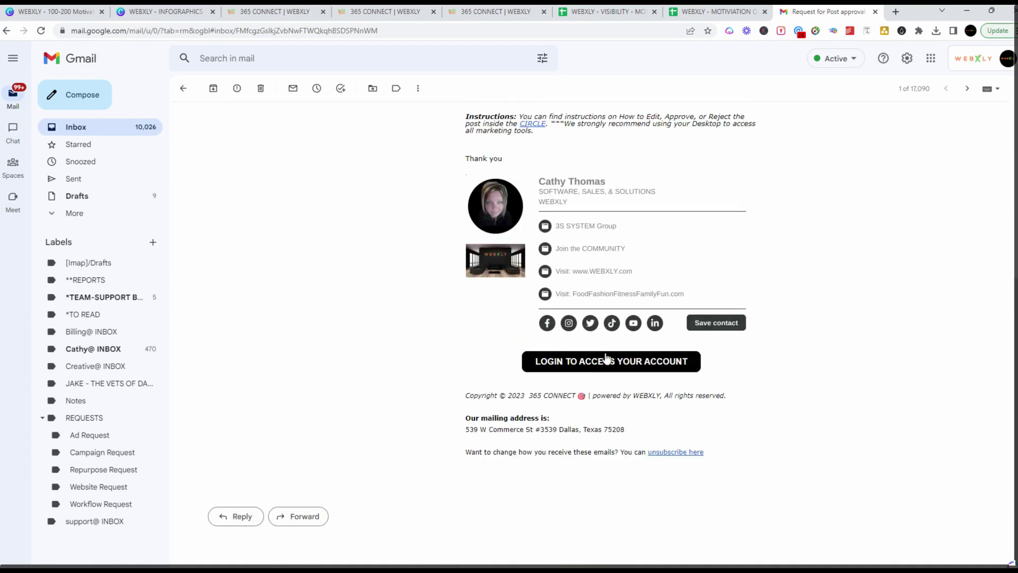
{"action": "scroll", "coordinate": [595, 366], "scroll_direction": "up", "scroll_amount": 4}
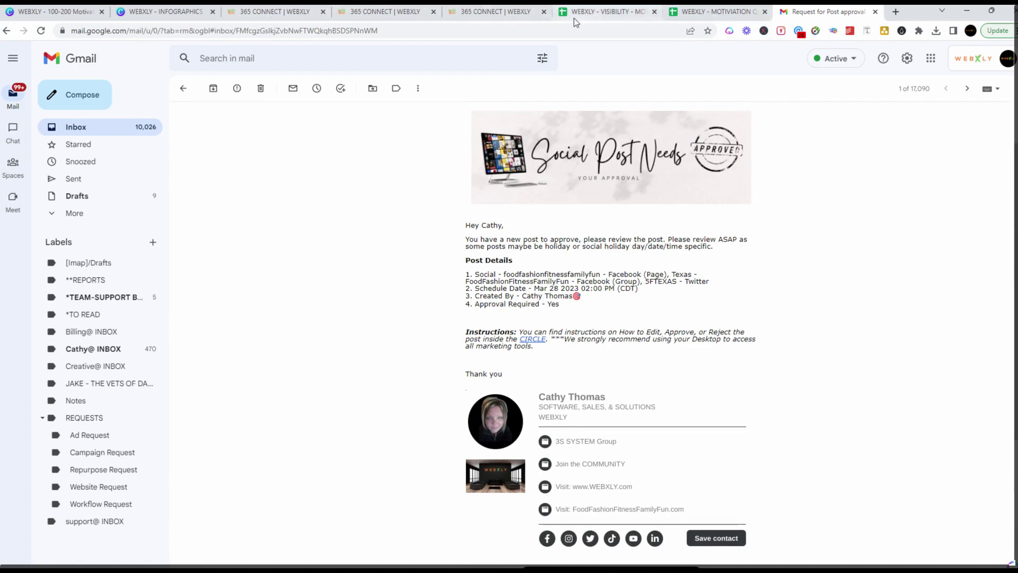
{"action": "left_click", "coordinate": [505, 18]}
{"action": "scroll", "coordinate": [437, 395], "scroll_direction": "up", "scroll_amount": 5}
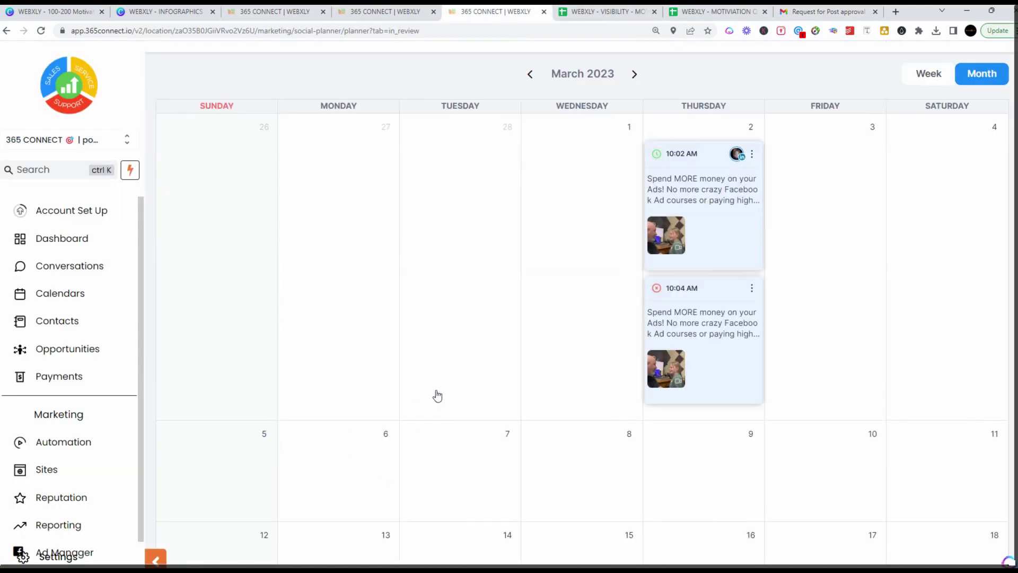
Reset the page zoom, list posts awaiting approval, and edit the pending 'past' post.
{"action": "scroll", "coordinate": [437, 396], "scroll_direction": "up", "scroll_amount": 1}
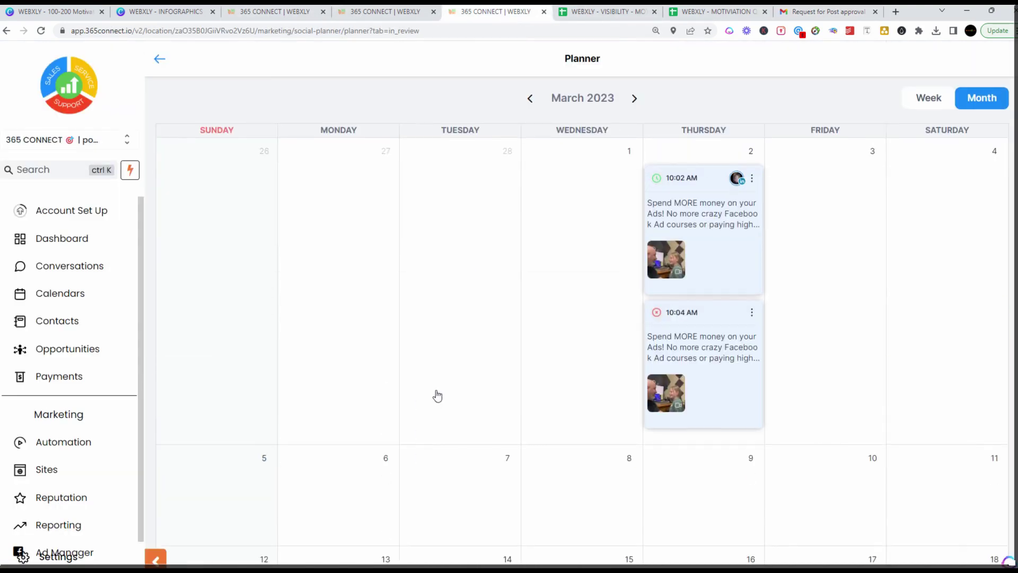
{"action": "left_click", "coordinate": [159, 59]}
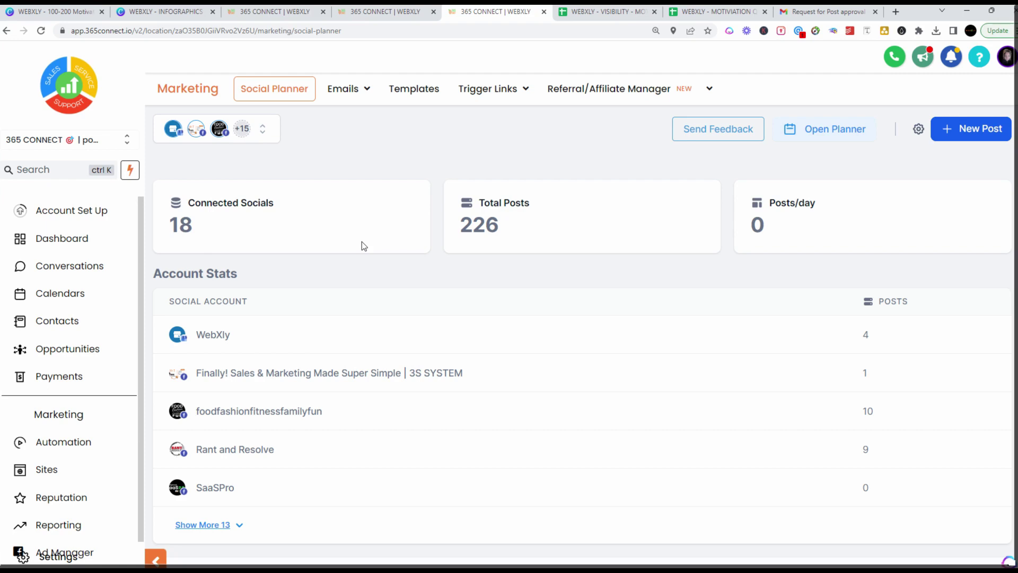
{"action": "key", "text": "ctrl+minus"}
{"action": "key", "text": "ctrl+minus"}
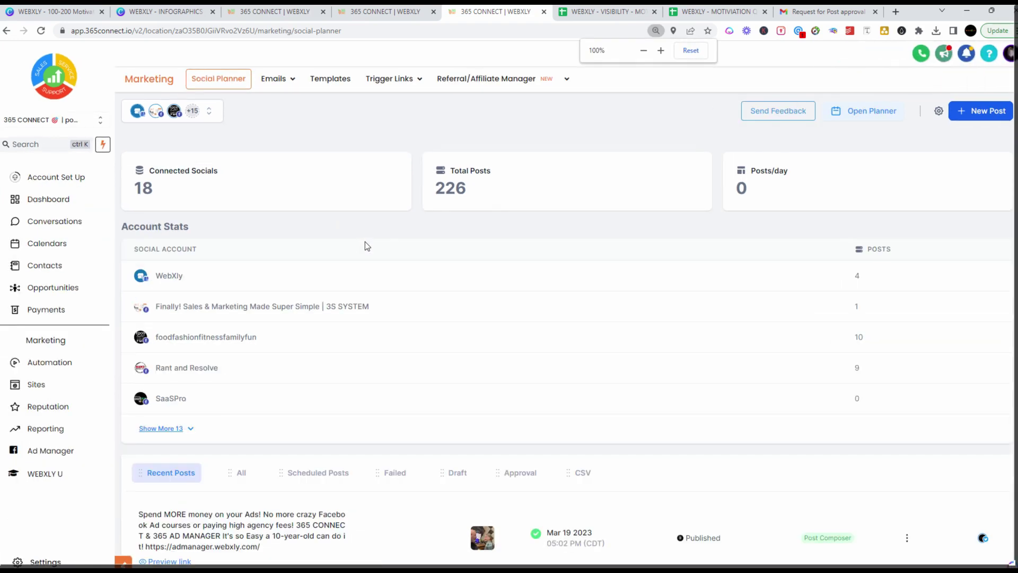
{"action": "left_click", "coordinate": [521, 477]}
{"action": "scroll", "coordinate": [815, 400], "scroll_direction": "down", "scroll_amount": 2}
{"action": "scroll", "coordinate": [815, 400], "scroll_direction": "down", "scroll_amount": 1}
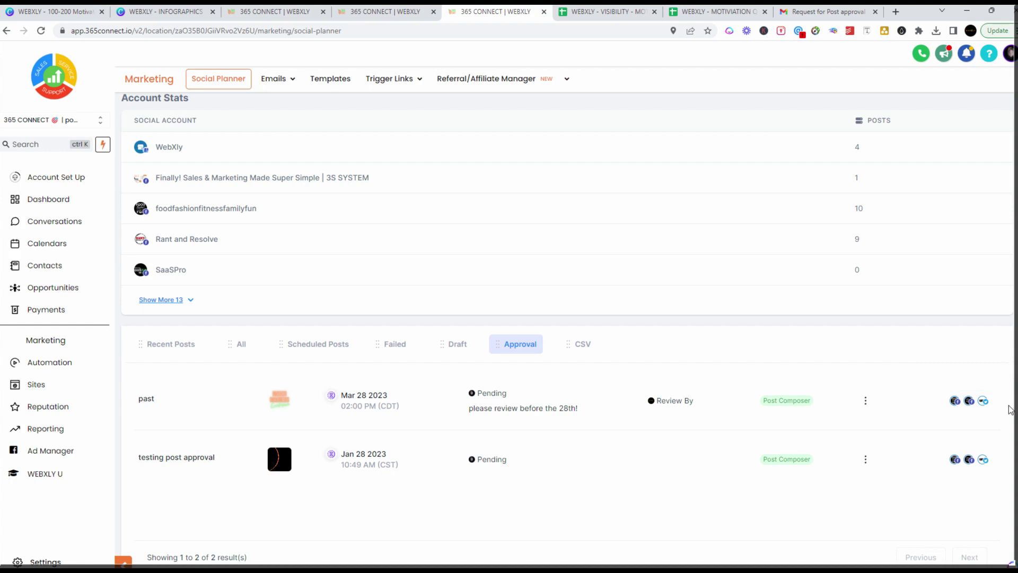
{"action": "left_click", "coordinate": [864, 403]}
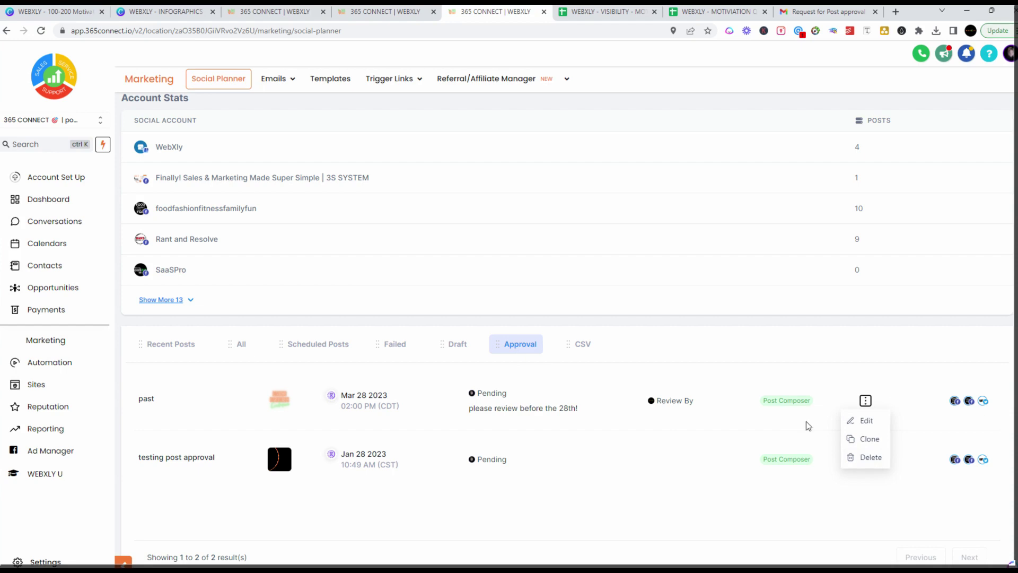
{"action": "left_click", "coordinate": [866, 423]}
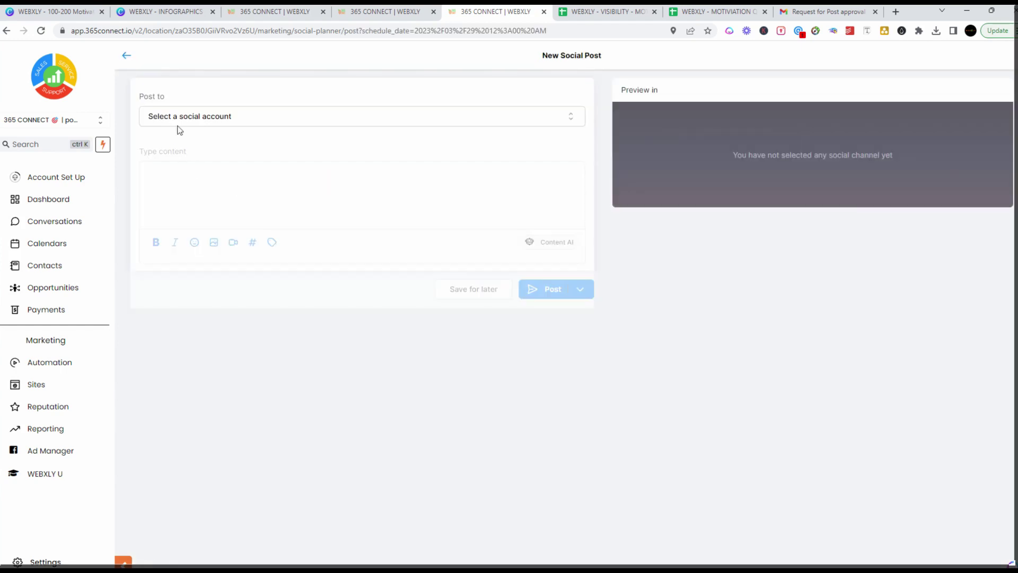
Search the user list for the reviewer and log in as that team user.
{"action": "left_click", "coordinate": [318, 120]}
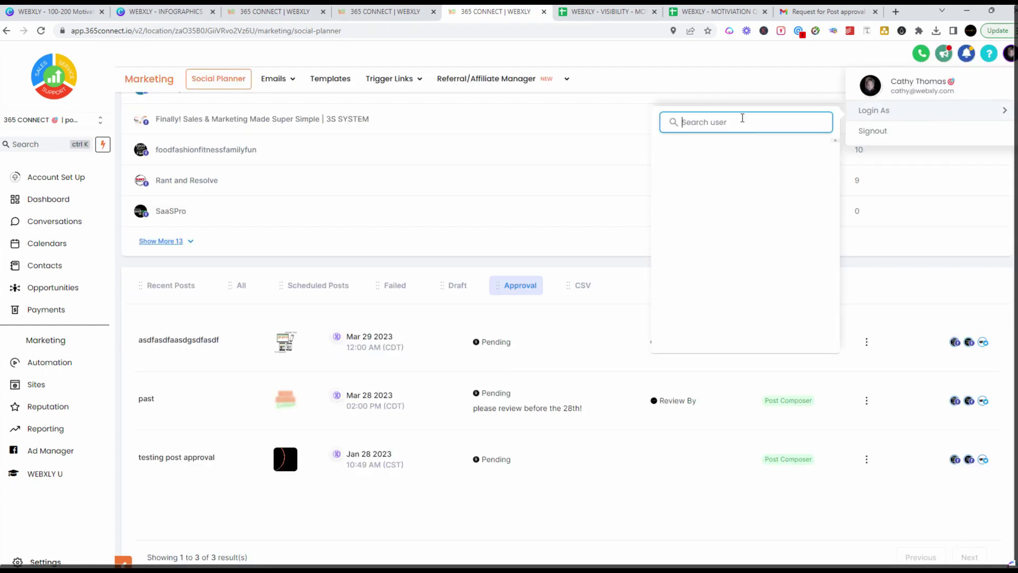
{"action": "type", "text": "cyrst"}
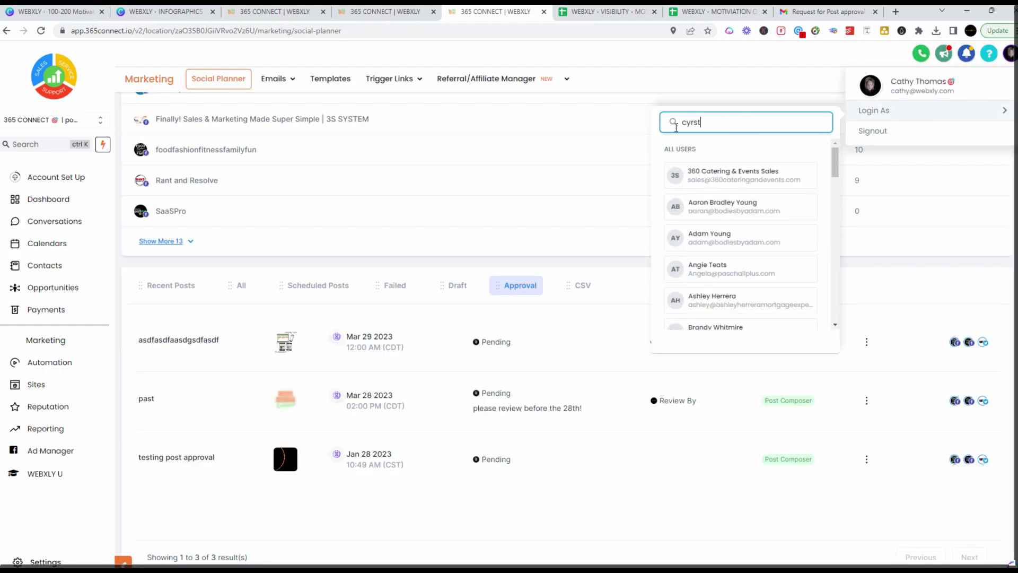
{"action": "key", "text": "BackSpace"}
{"action": "type", "text": "ry"}
{"action": "left_click", "coordinate": [716, 180]}
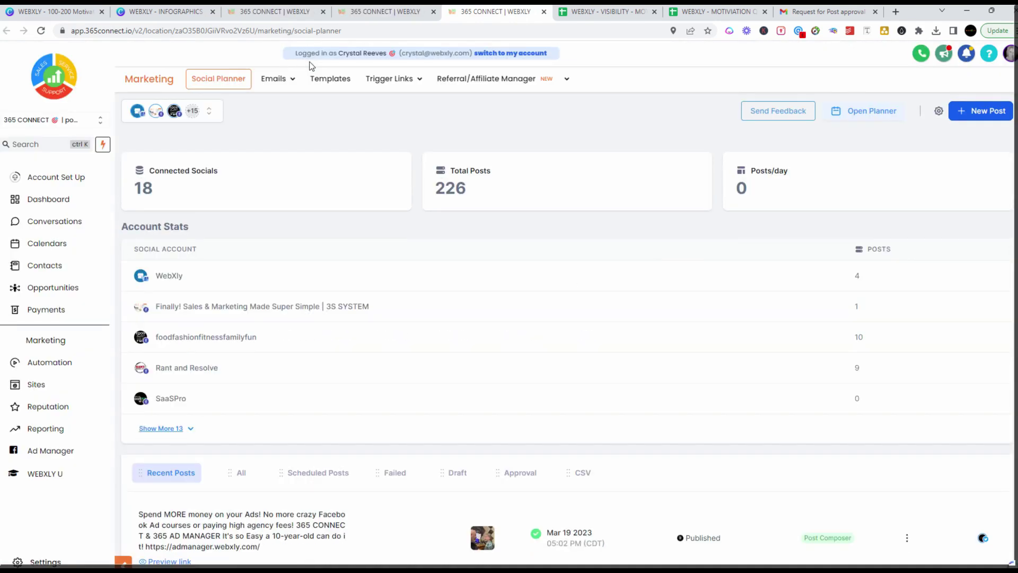
List the three pending posts under Approval and inspect their row menus, including 'past'.
{"action": "scroll", "coordinate": [503, 416], "scroll_direction": "down", "scroll_amount": 7}
{"action": "scroll", "coordinate": [536, 221], "scroll_direction": "up", "scroll_amount": 2}
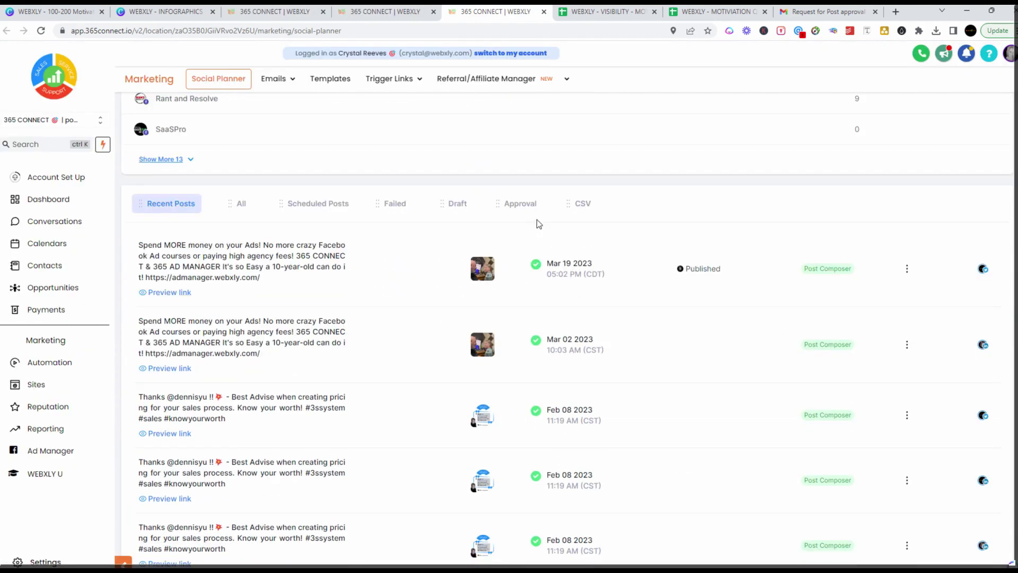
{"action": "left_click", "coordinate": [515, 205]}
{"action": "scroll", "coordinate": [516, 209], "scroll_direction": "down", "scroll_amount": 3}
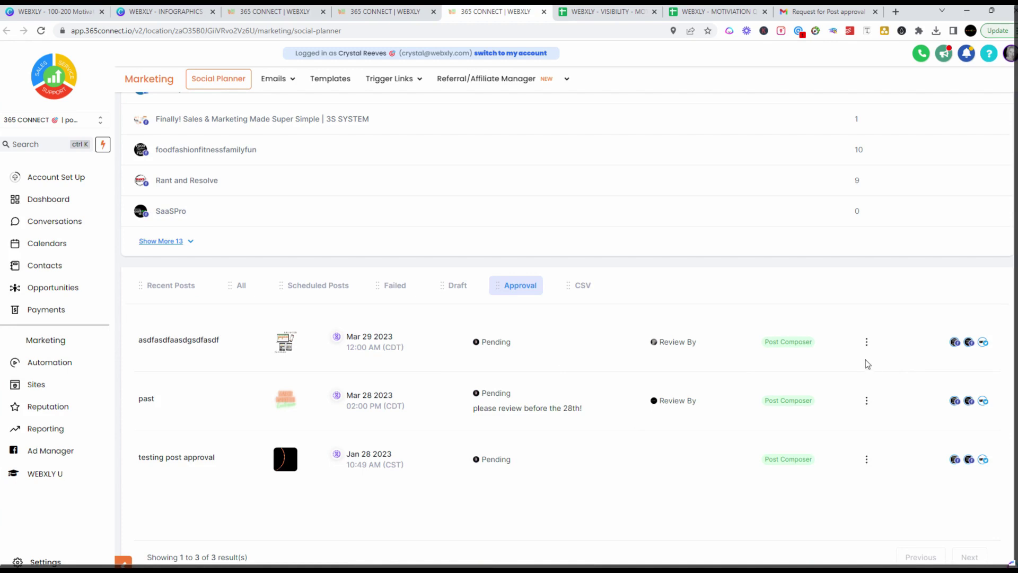
{"action": "left_click", "coordinate": [866, 343]}
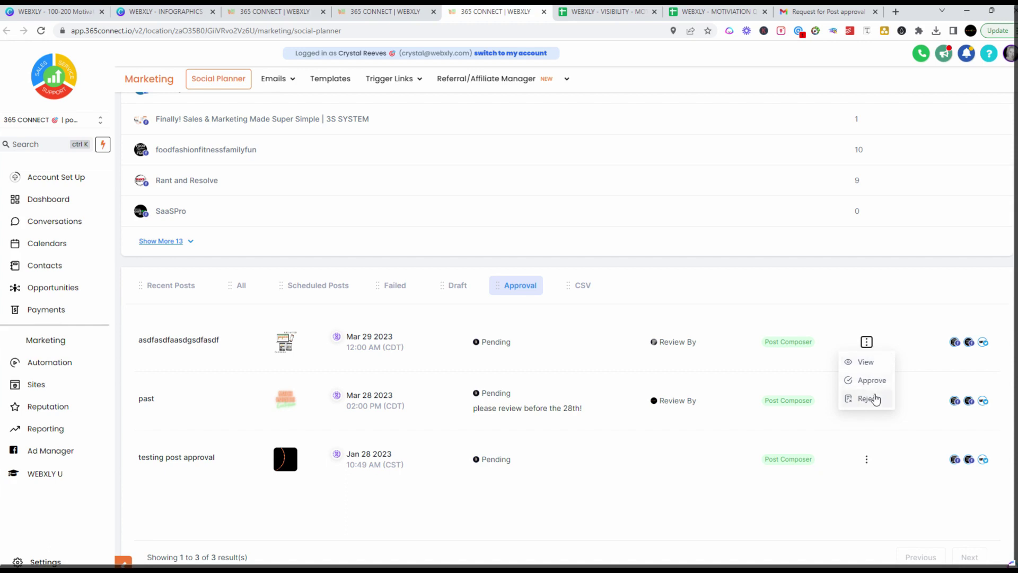
{"action": "left_click", "coordinate": [762, 368]}
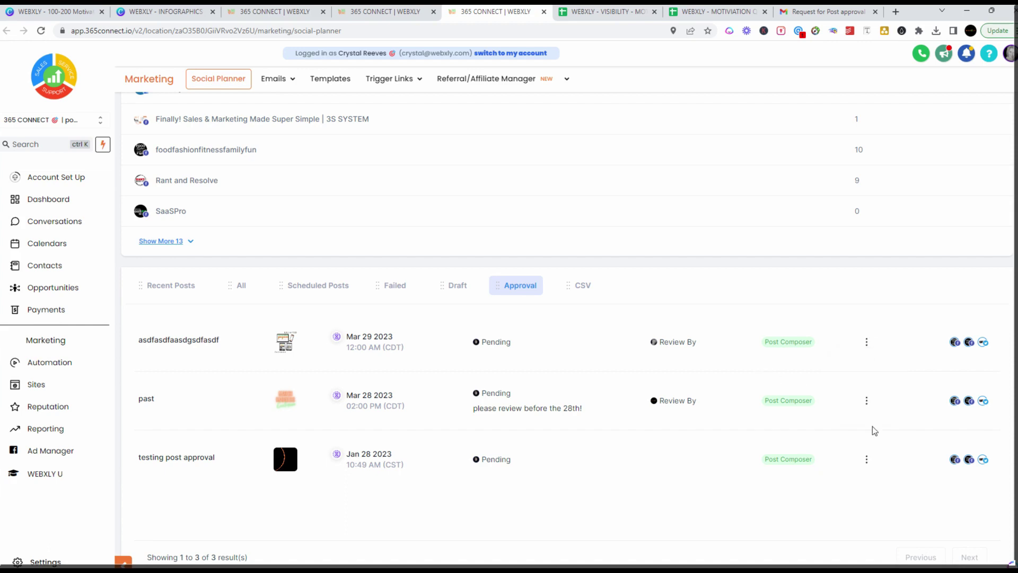
{"action": "left_click", "coordinate": [867, 402]}
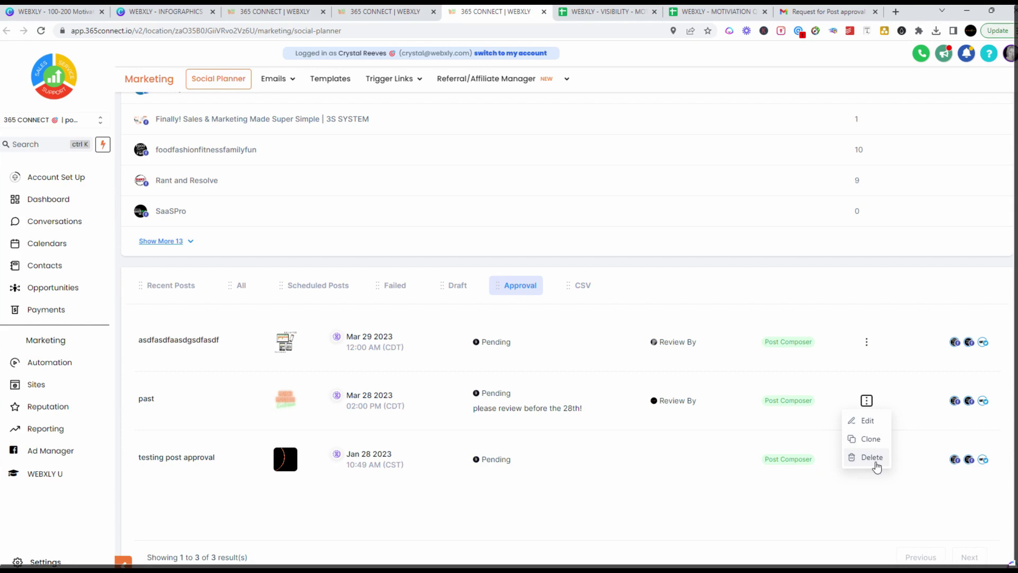
{"action": "left_click", "coordinate": [866, 341]}
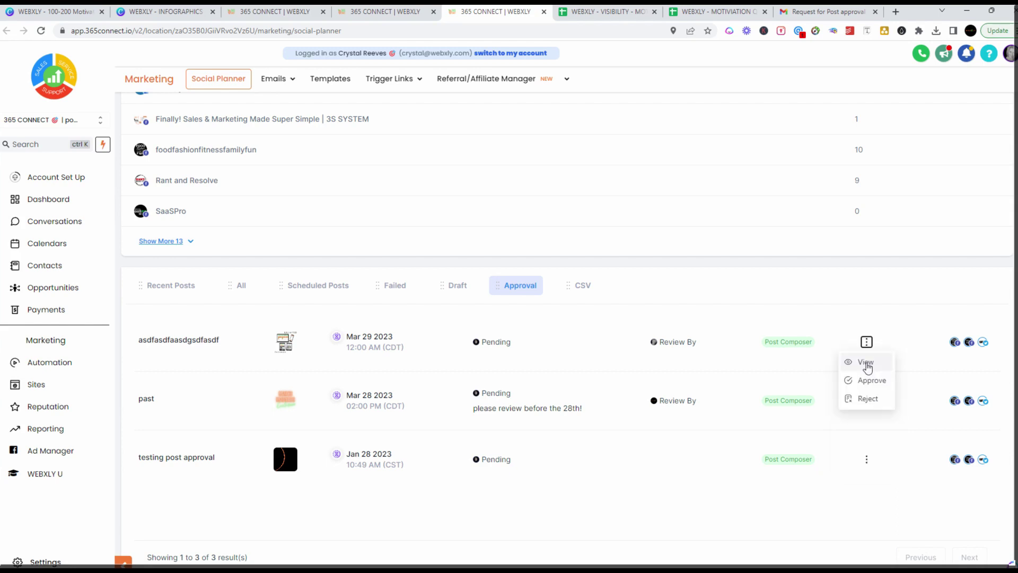
Preview the first pending post's Approval Request, then open it in the editor and save unchanged.
{"action": "left_click", "coordinate": [866, 364]}
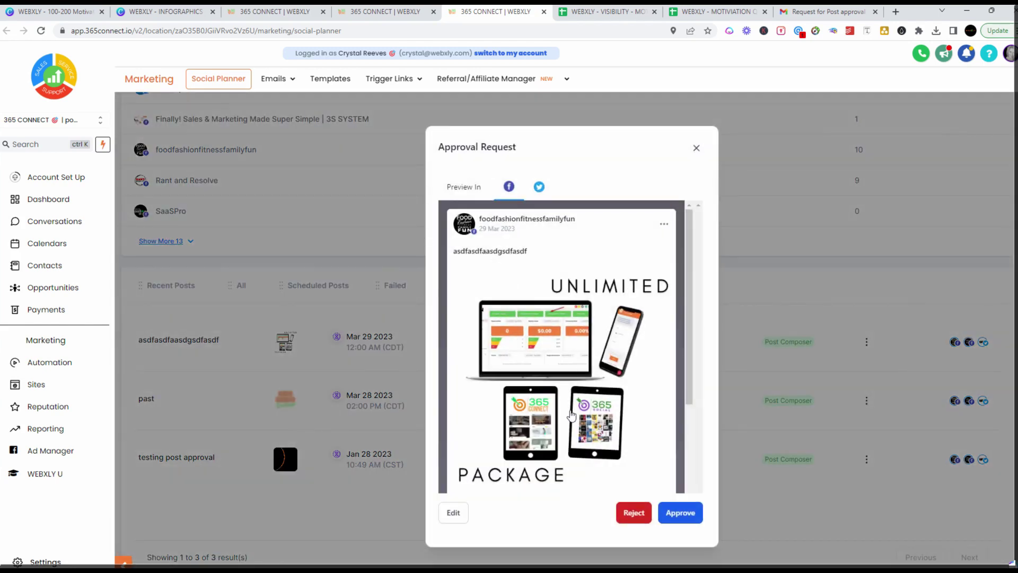
{"action": "scroll", "coordinate": [571, 415], "scroll_direction": "down", "scroll_amount": 5}
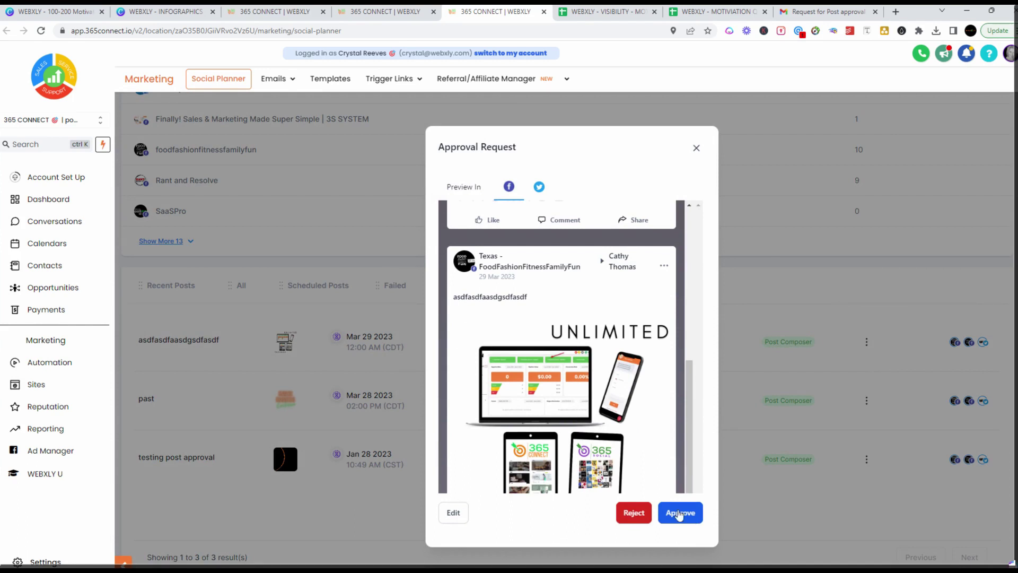
{"action": "scroll", "coordinate": [483, 334], "scroll_direction": "up", "scroll_amount": 3}
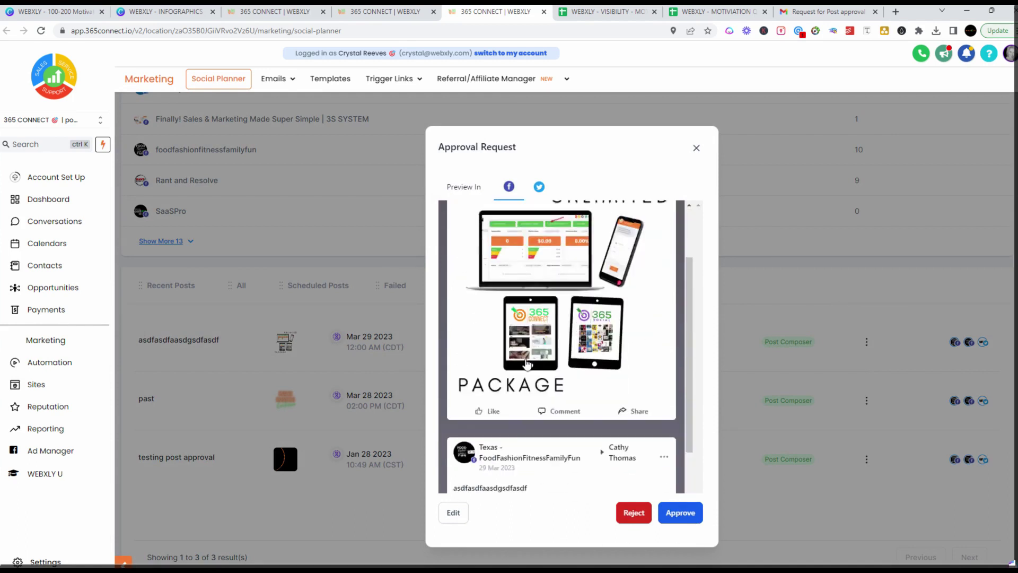
{"action": "scroll", "coordinate": [459, 459], "scroll_direction": "down", "scroll_amount": 1}
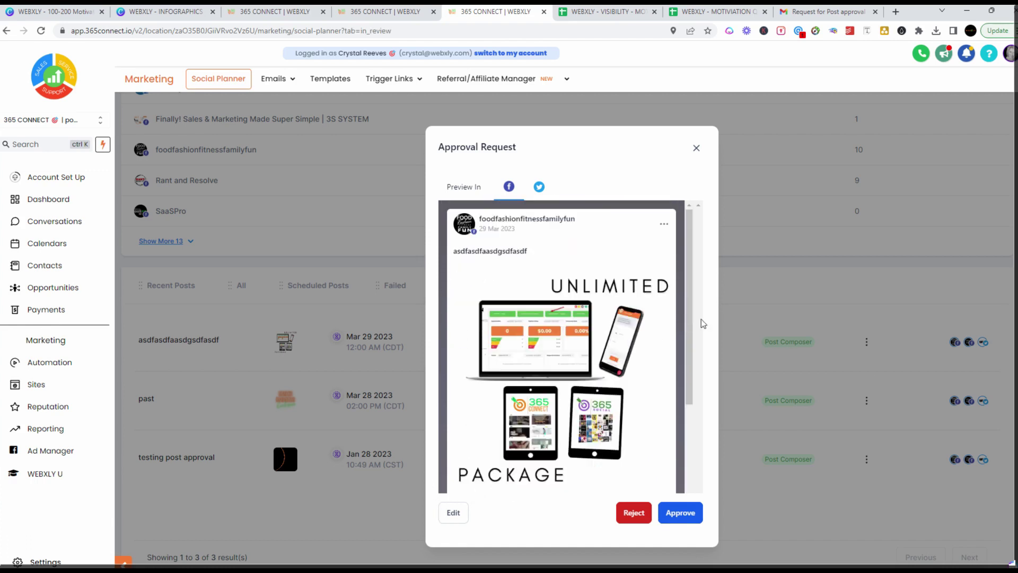
{"action": "left_click", "coordinate": [453, 513]}
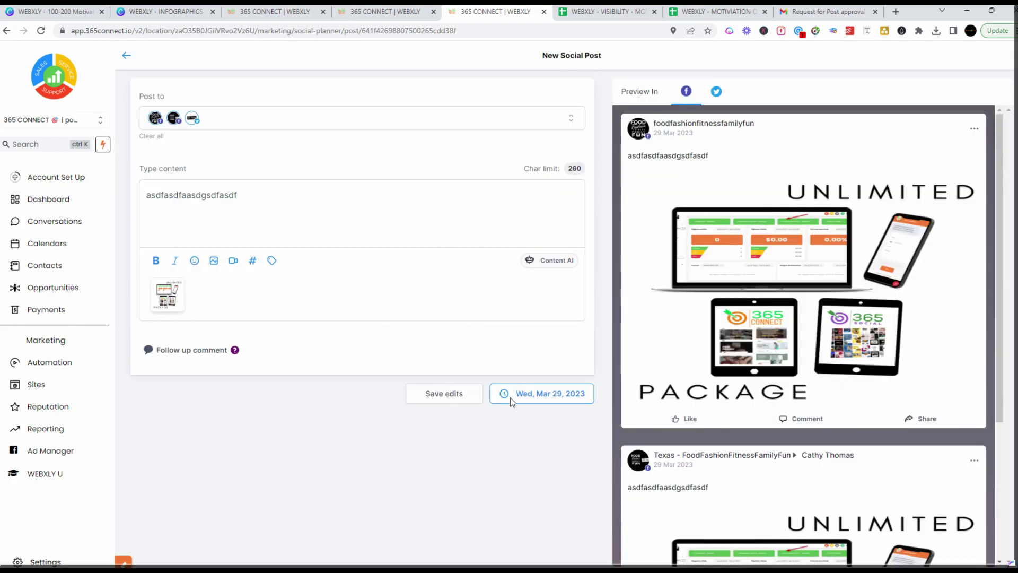
{"action": "left_click", "coordinate": [437, 399]}
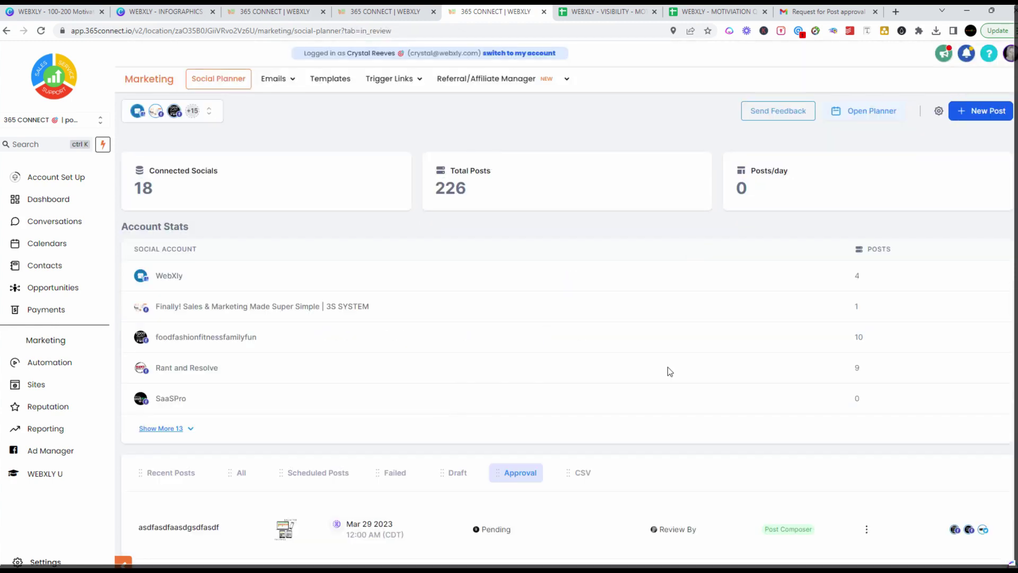
Reject the first pending post without a note.
{"action": "scroll", "coordinate": [667, 367], "scroll_direction": "down", "scroll_amount": 4}
{"action": "left_click", "coordinate": [867, 344]}
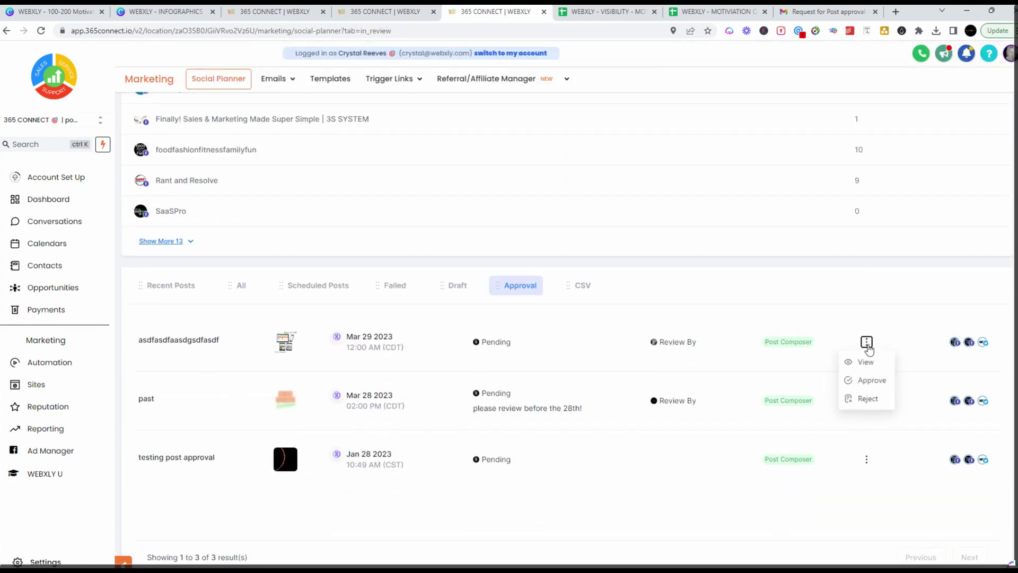
{"action": "left_click", "coordinate": [867, 399]}
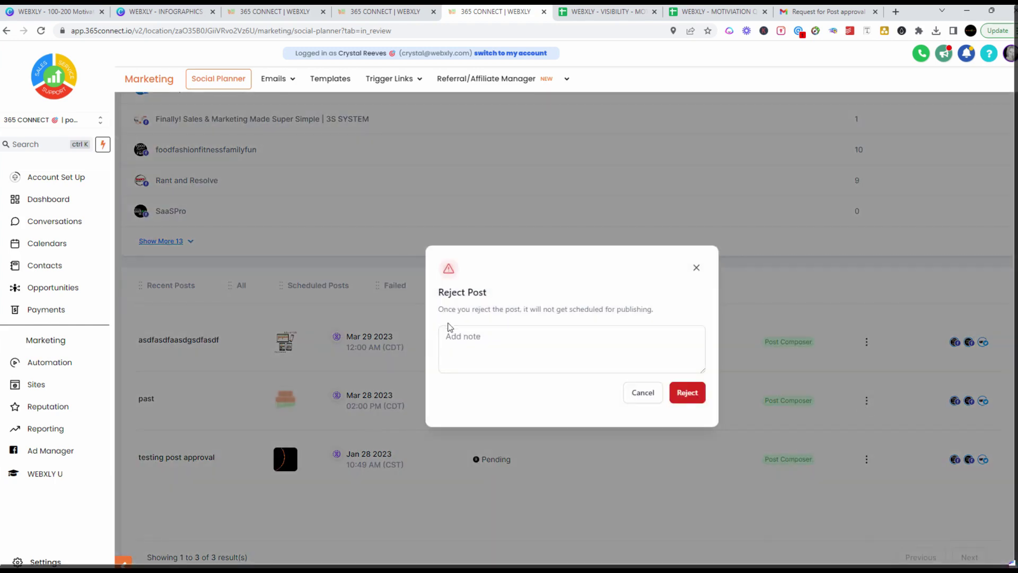
{"action": "left_click", "coordinate": [696, 393]}
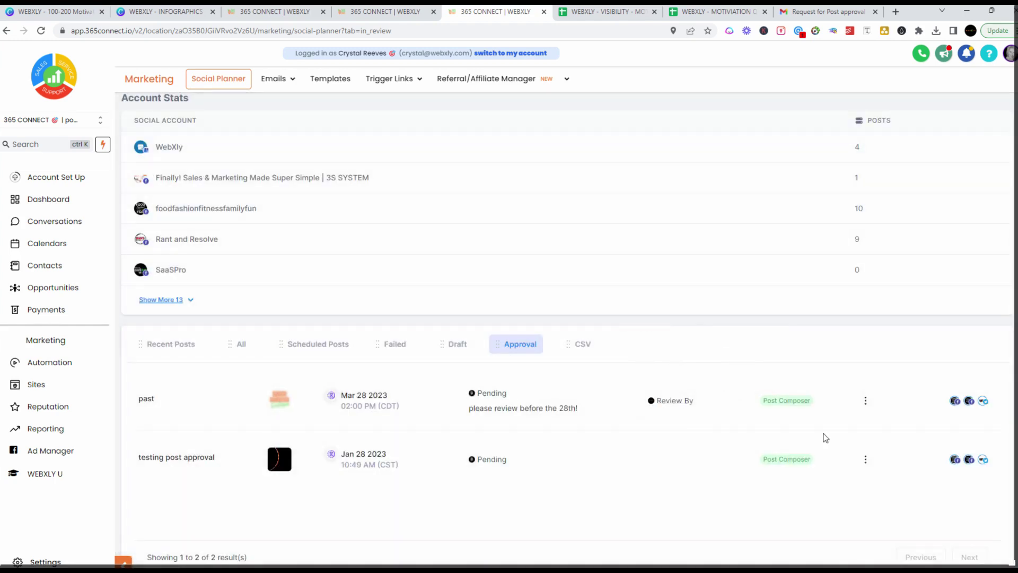
Check the rejected post's Rejected By status under Failed, then return to Approval.
{"action": "left_click", "coordinate": [395, 344]}
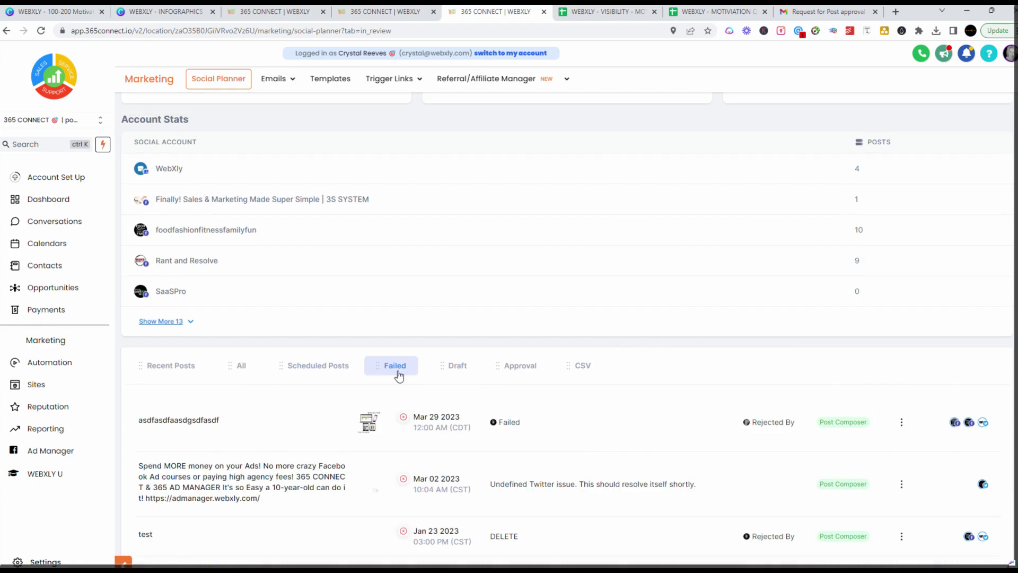
{"action": "scroll", "coordinate": [431, 399], "scroll_direction": "down", "scroll_amount": 2}
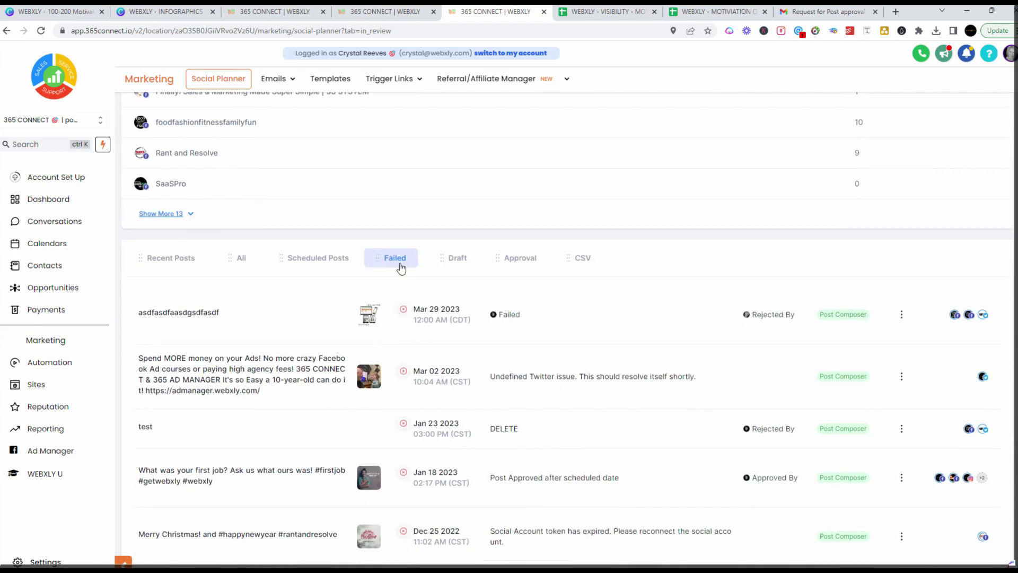
{"action": "left_click_drag", "start_coordinate": [767, 315], "coordinate": [800, 314]}
{"action": "left_click", "coordinate": [518, 314]}
{"action": "left_click_drag", "start_coordinate": [801, 317], "coordinate": [732, 317]}
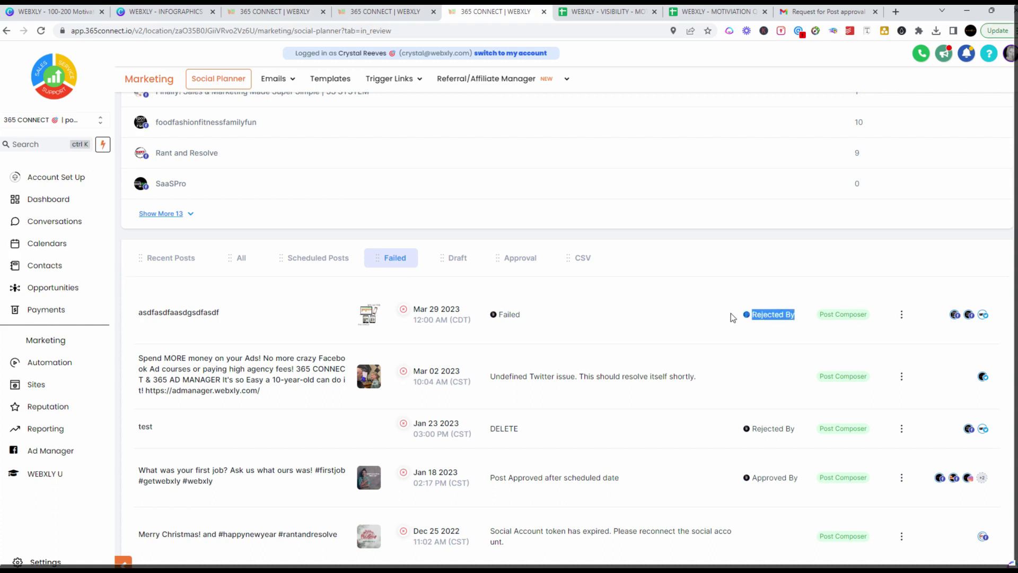
{"action": "left_click", "coordinate": [517, 262]}
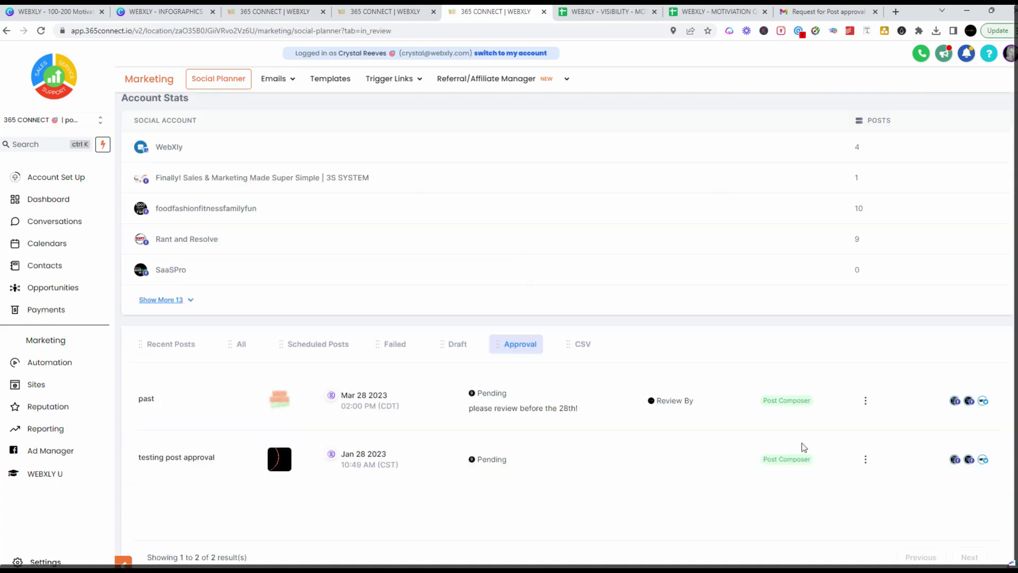
Return to the reviewer's Social Planner tab and reload the approval list.
{"action": "left_click", "coordinate": [866, 401]}
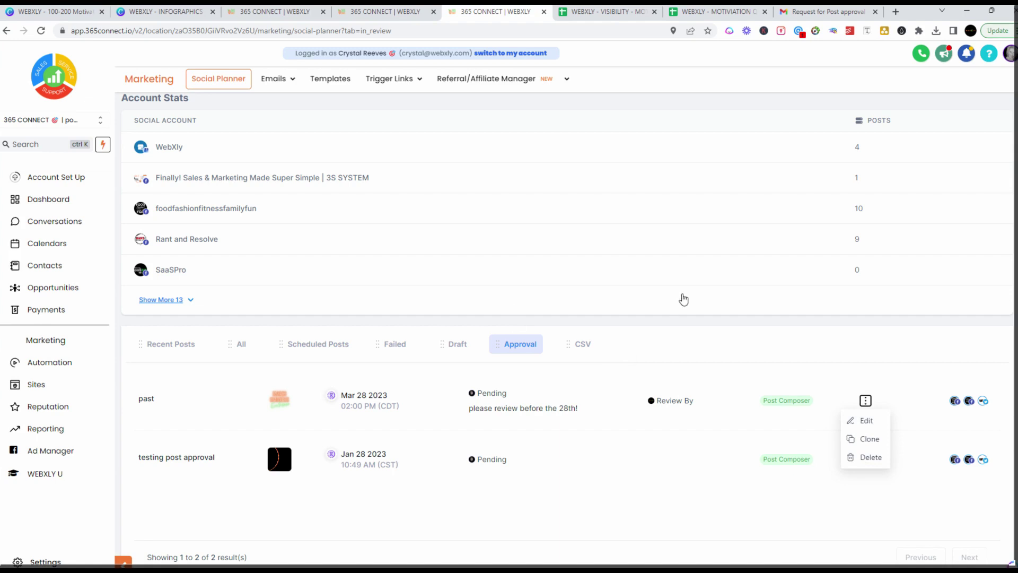
{"action": "left_click", "coordinate": [375, 15]}
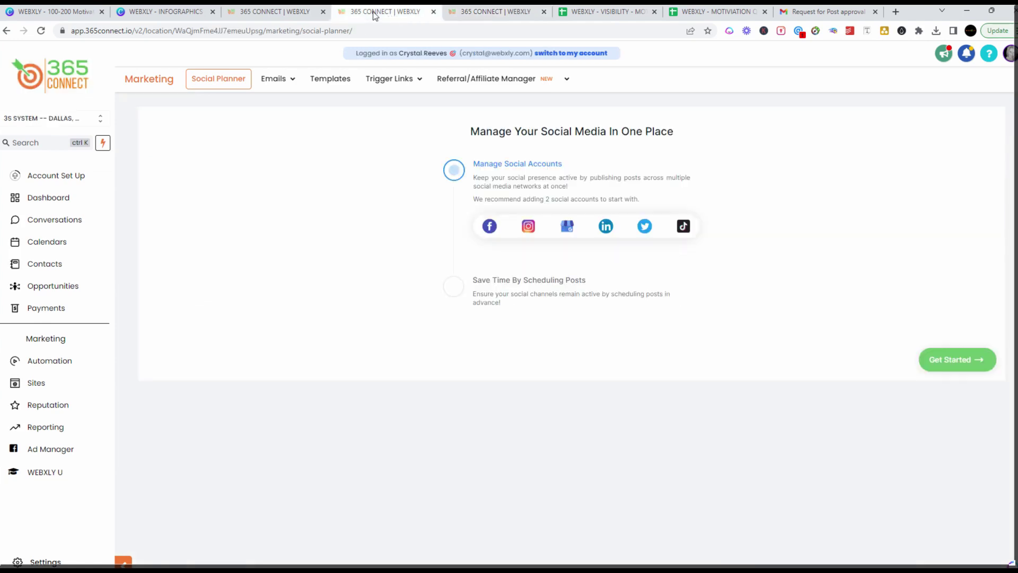
{"action": "left_click", "coordinate": [495, 11]}
{"action": "left_click", "coordinate": [715, 235]}
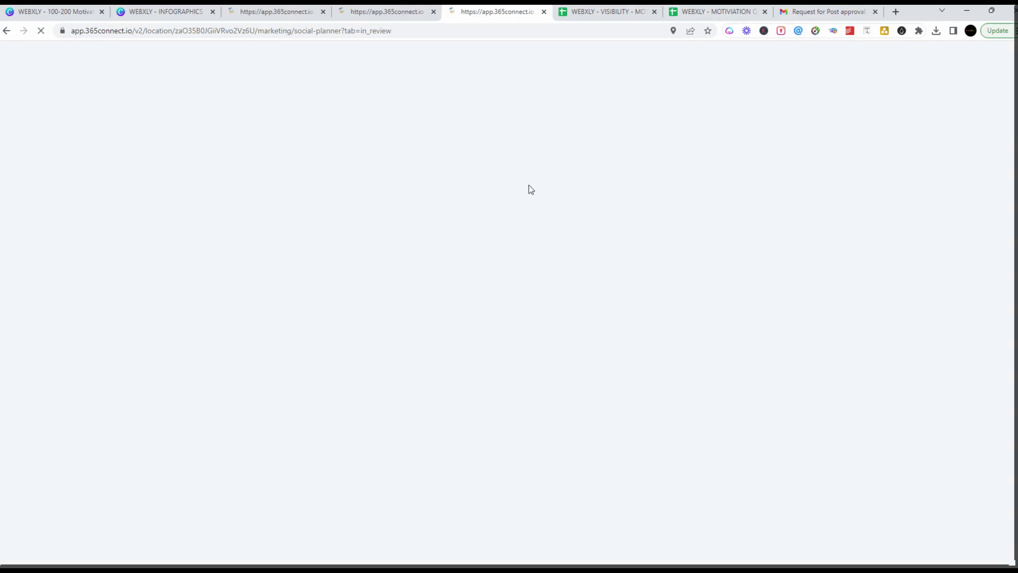
Open the options menu for the new Mar 25 'past' post.
{"action": "scroll", "coordinate": [555, 434], "scroll_direction": "down", "scroll_amount": 3}
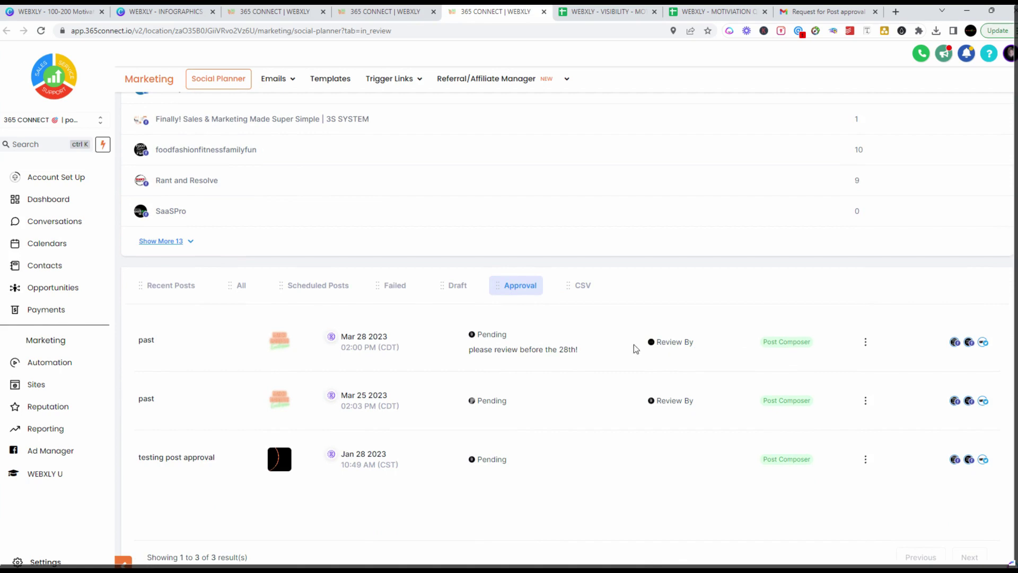
{"action": "left_click", "coordinate": [866, 343]}
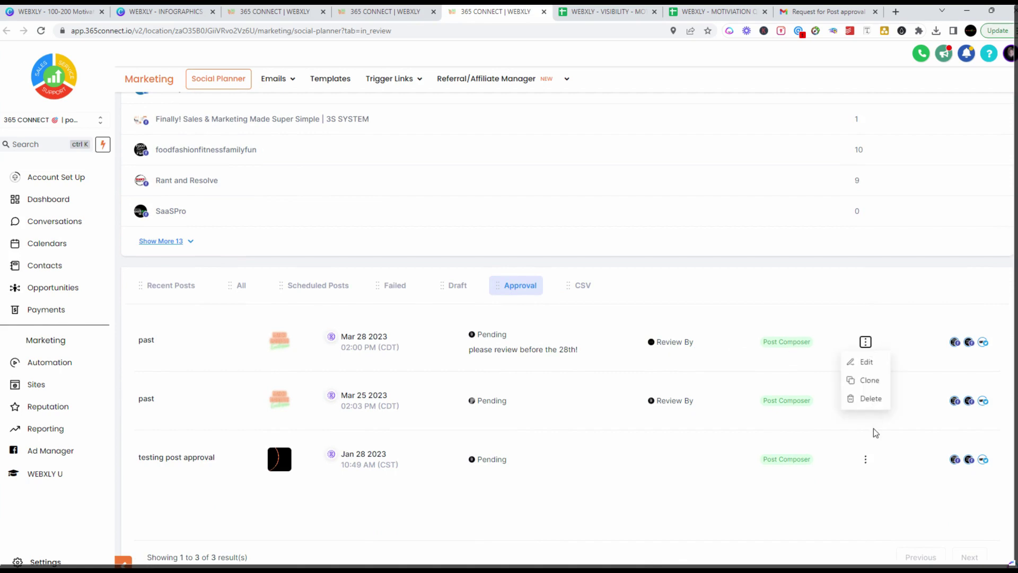
{"action": "left_click", "coordinate": [866, 401]}
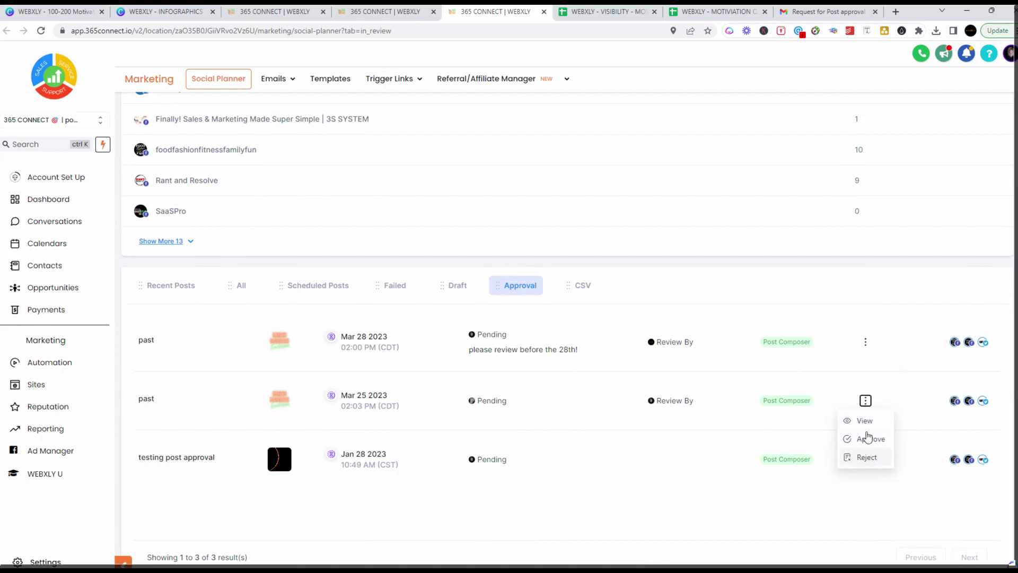
Preview the Mar 25 'past' post's approval request in the editor and save edits.
{"action": "left_click", "coordinate": [864, 420]}
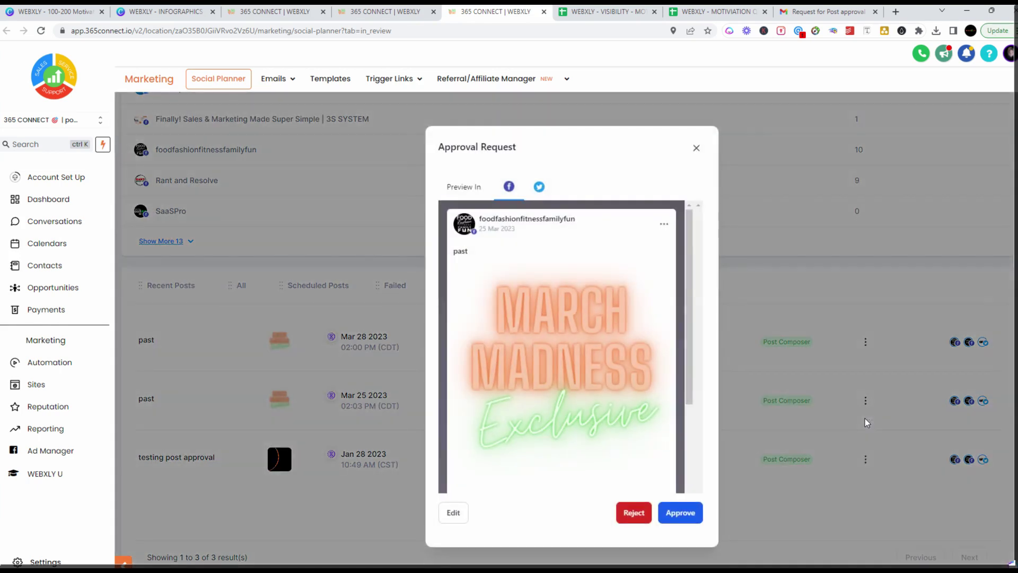
{"action": "scroll", "coordinate": [486, 318], "scroll_direction": "down", "scroll_amount": 5}
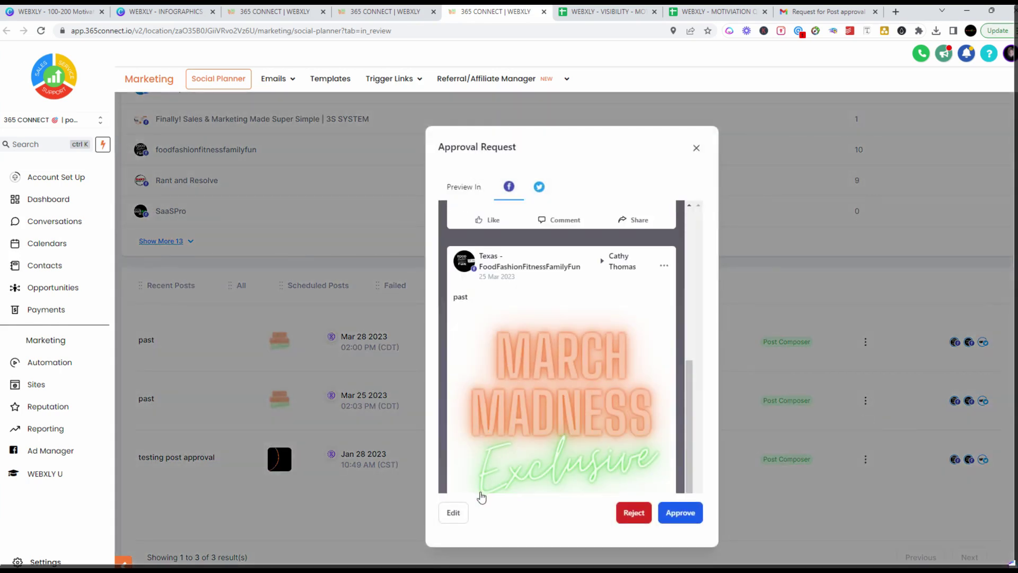
{"action": "left_click", "coordinate": [456, 513]}
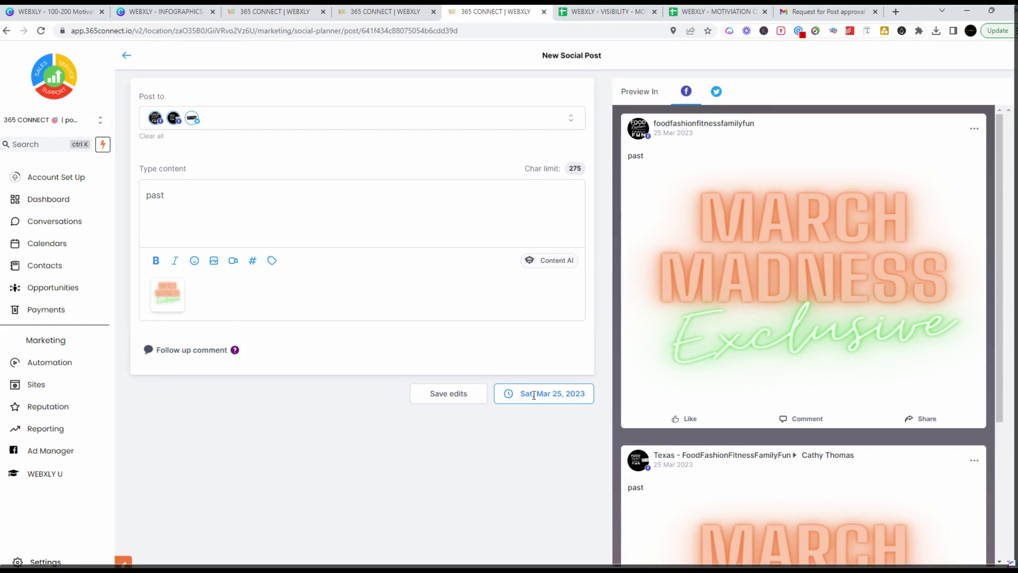
{"action": "left_click", "coordinate": [448, 397]}
Reject the Mar 25 'past' post and find it in the Failed list.
{"action": "scroll", "coordinate": [370, 388], "scroll_direction": "down", "scroll_amount": 5}
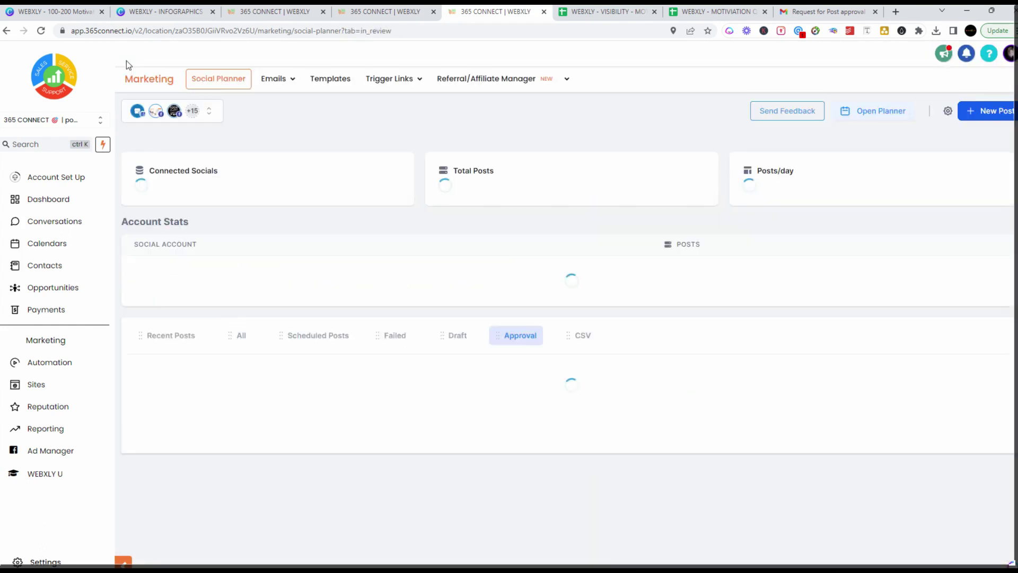
{"action": "scroll", "coordinate": [274, 269], "scroll_direction": "down", "scroll_amount": 4}
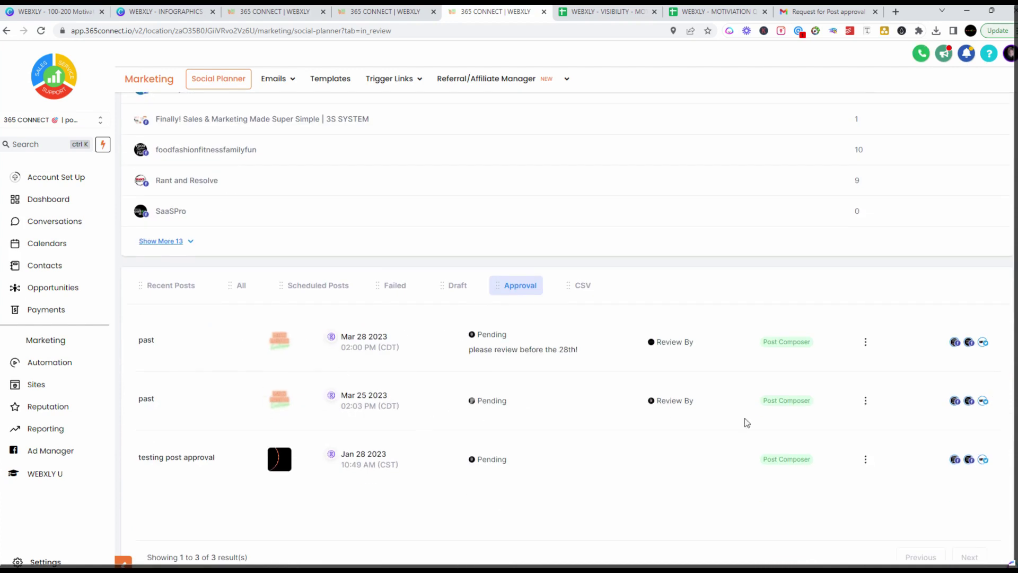
{"action": "left_click", "coordinate": [867, 401]}
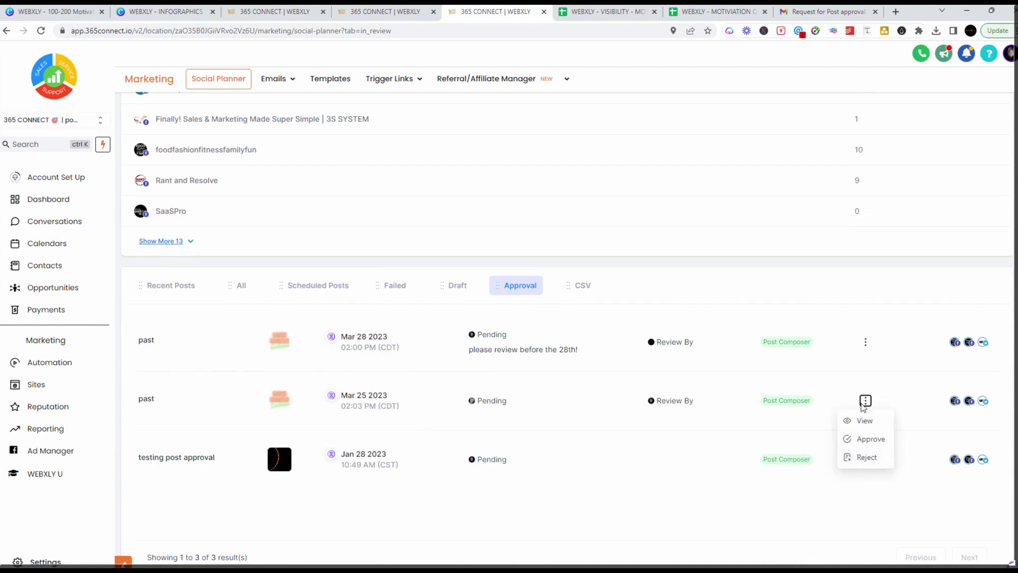
{"action": "left_click", "coordinate": [880, 461]}
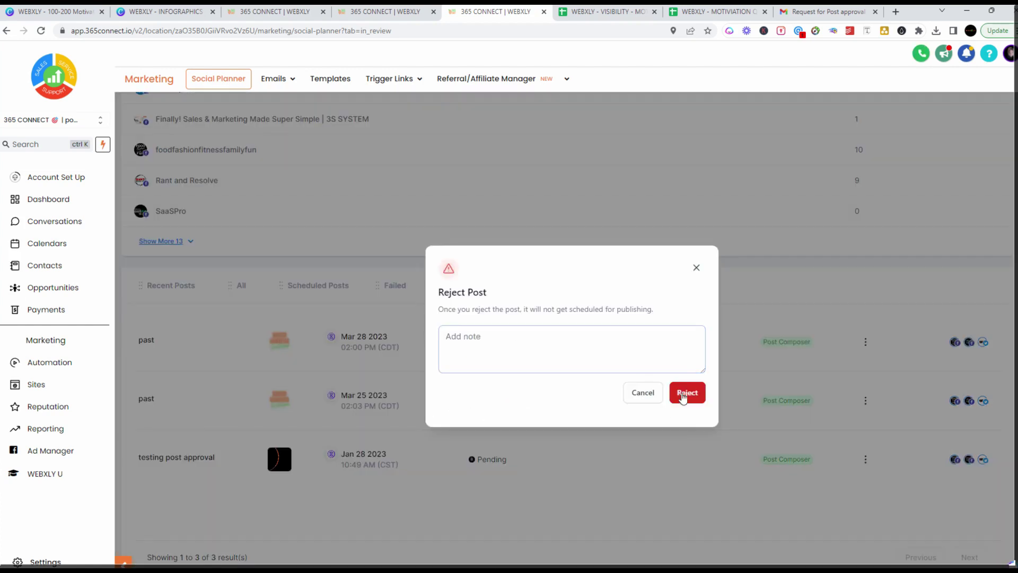
{"action": "left_click", "coordinate": [684, 392]}
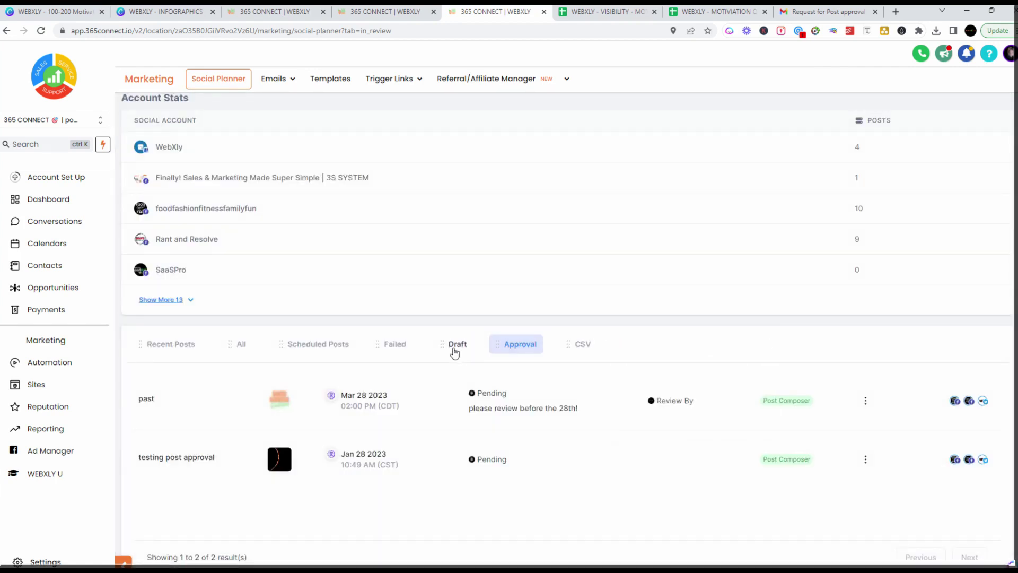
{"action": "left_click", "coordinate": [392, 344]}
{"action": "scroll", "coordinate": [366, 424], "scroll_direction": "down", "scroll_amount": 3}
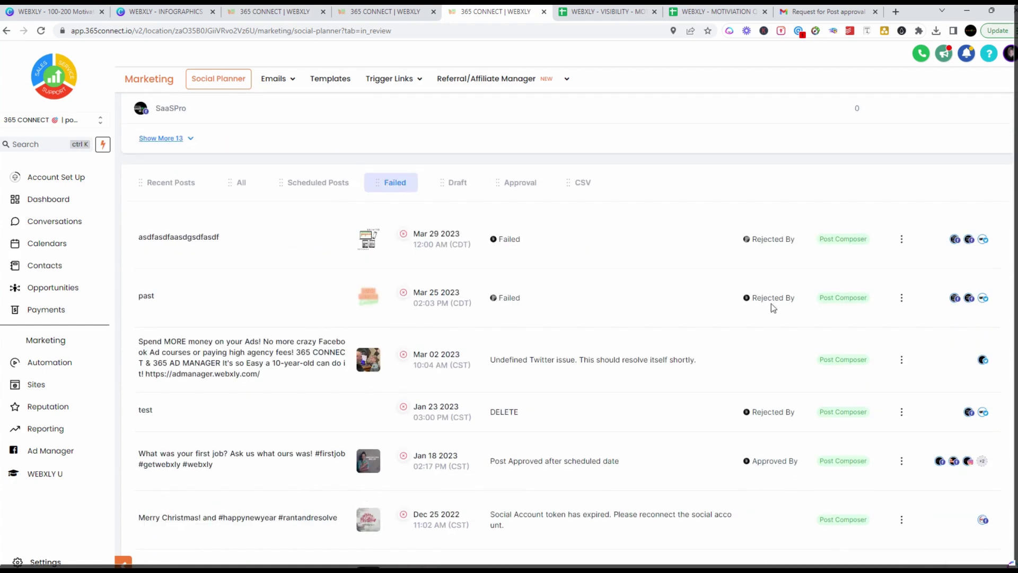
Schedule the failed 'past' post for March 28, 2023 at 02:06 PM.
{"action": "left_click", "coordinate": [902, 298]}
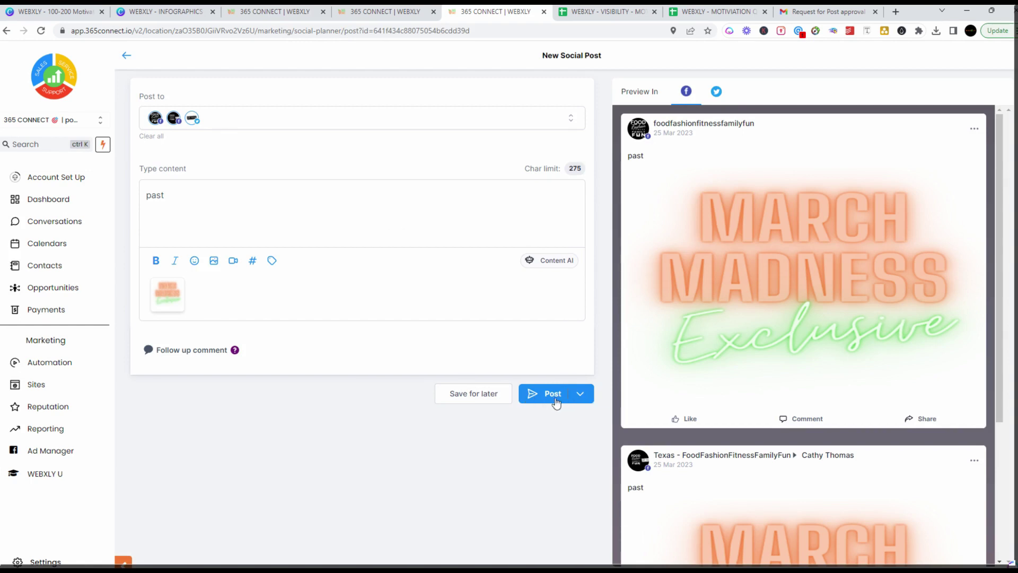
{"action": "left_click", "coordinate": [547, 400]}
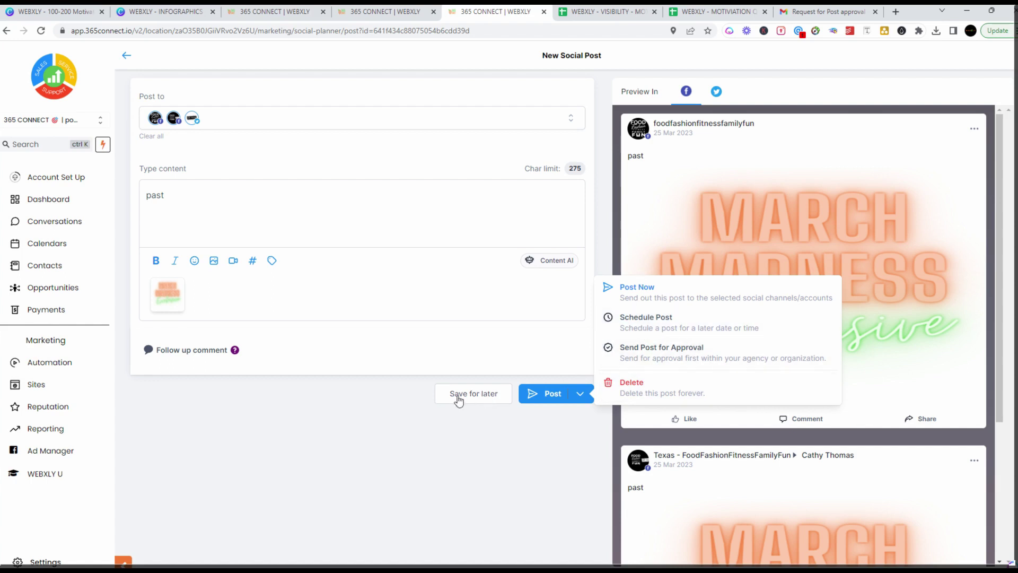
{"action": "left_click", "coordinate": [399, 301]}
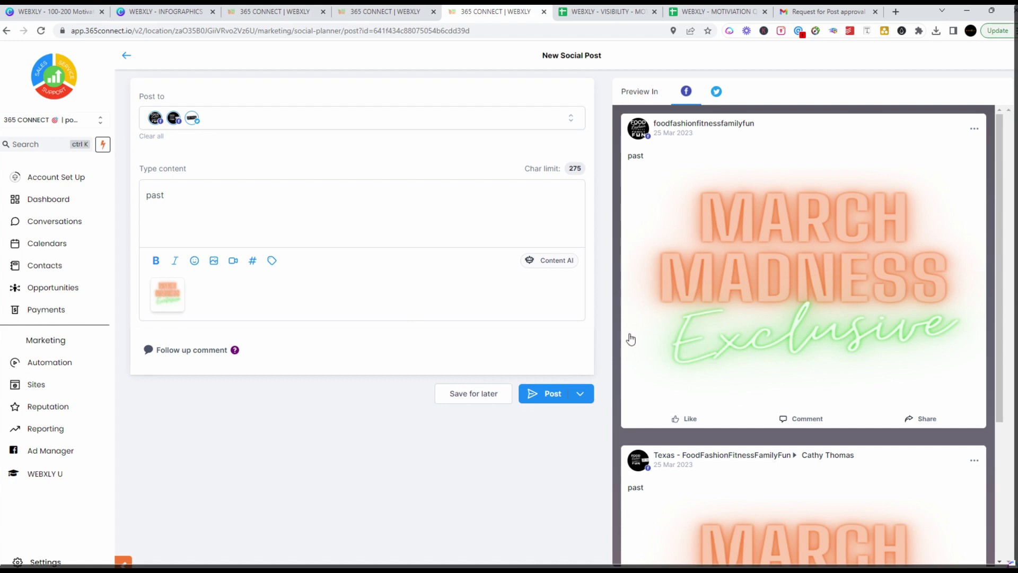
{"action": "left_click", "coordinate": [580, 394]}
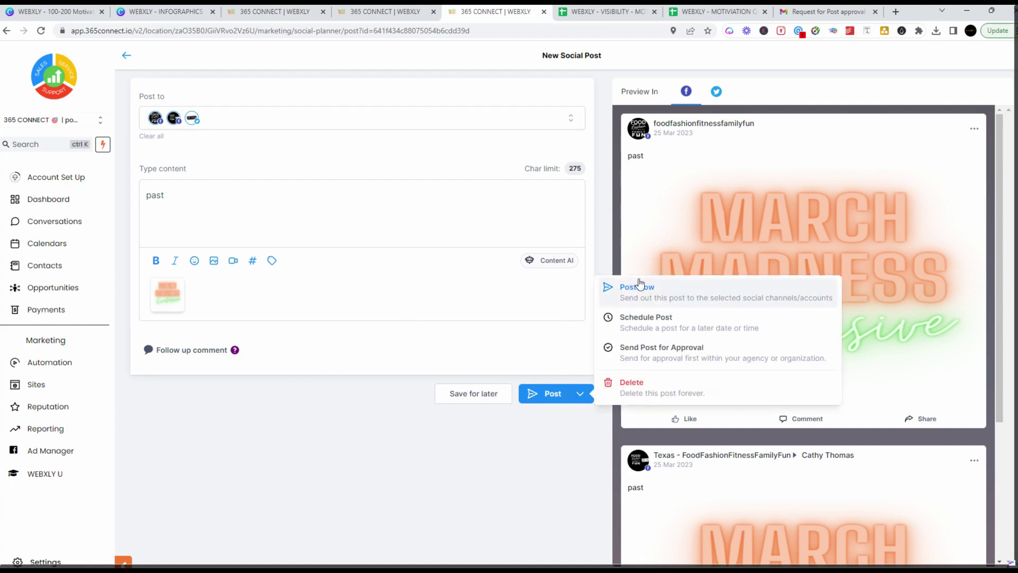
{"action": "left_click", "coordinate": [651, 328]}
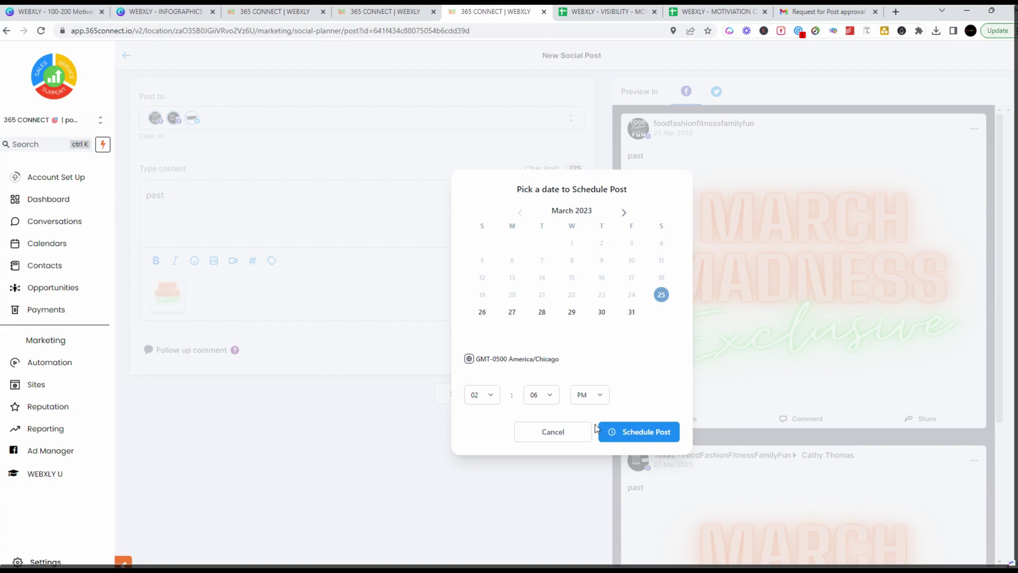
{"action": "left_click", "coordinate": [541, 314]}
{"action": "left_click", "coordinate": [649, 436]}
{"action": "scroll", "coordinate": [482, 428], "scroll_direction": "down", "scroll_amount": 2}
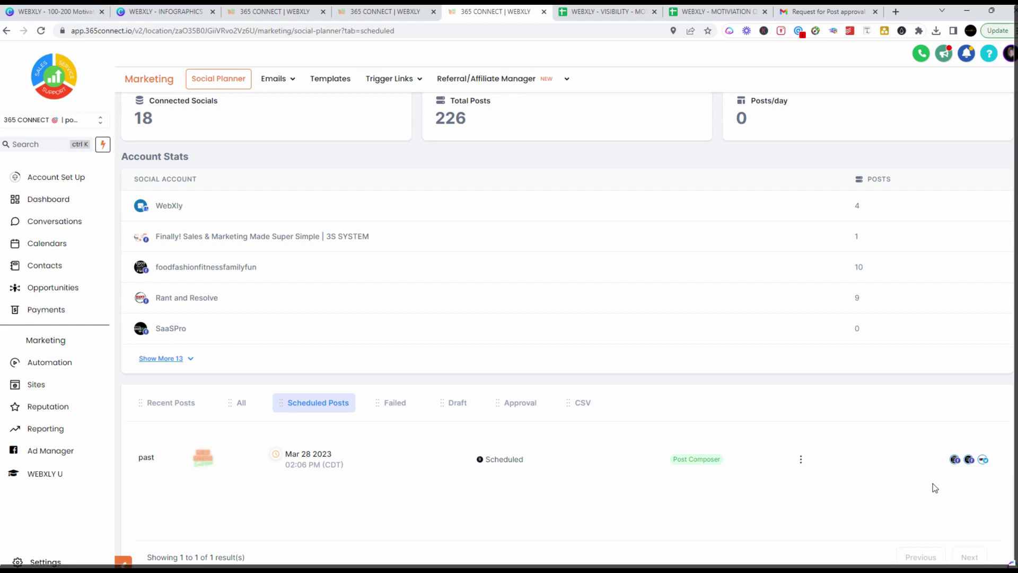
Browse the Approval and Draft lists and inspect both pending posts' action menus.
{"action": "left_click", "coordinate": [520, 412]}
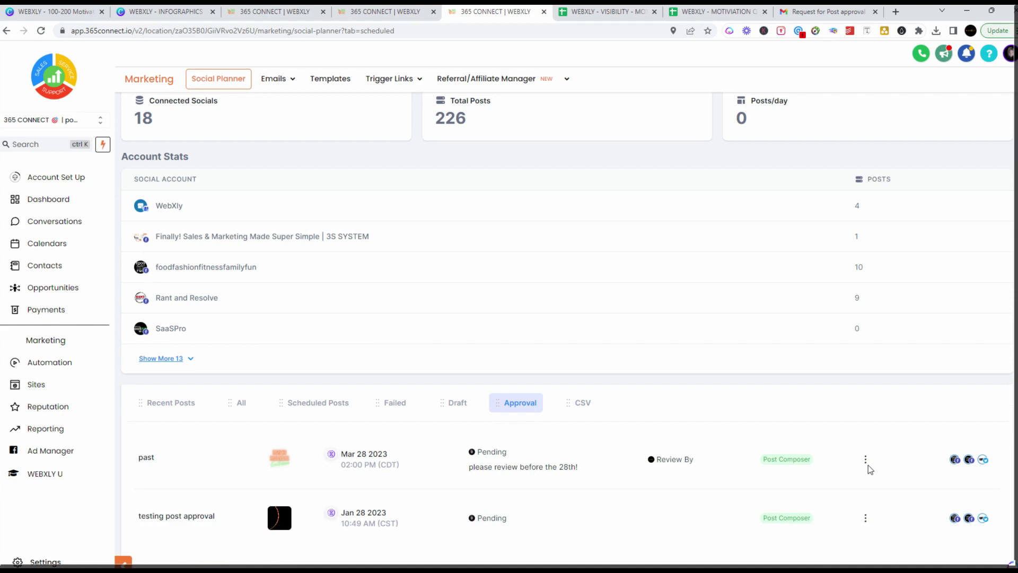
{"action": "left_click", "coordinate": [470, 412]}
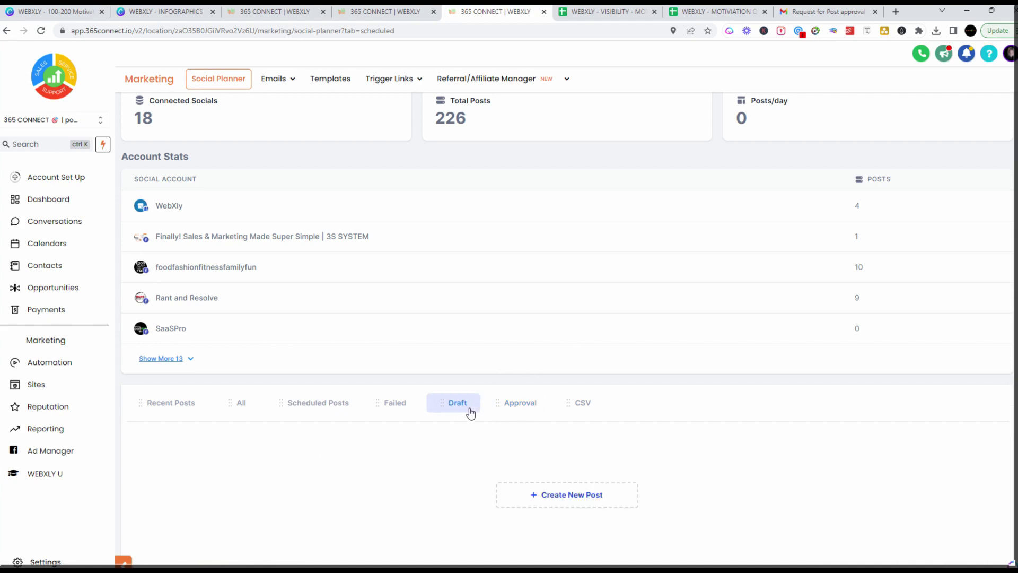
{"action": "left_click", "coordinate": [518, 410]}
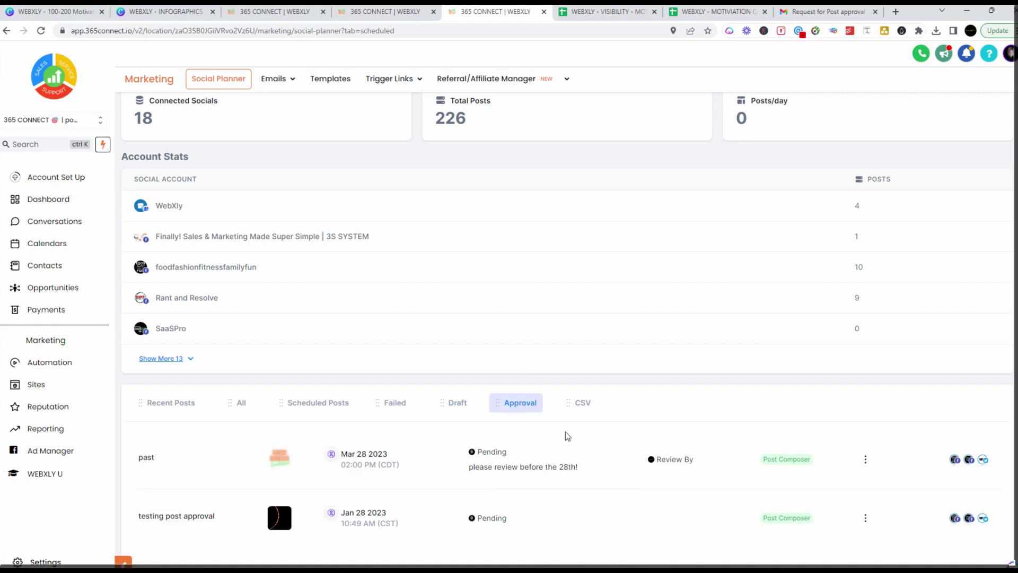
{"action": "left_click", "coordinate": [866, 460]}
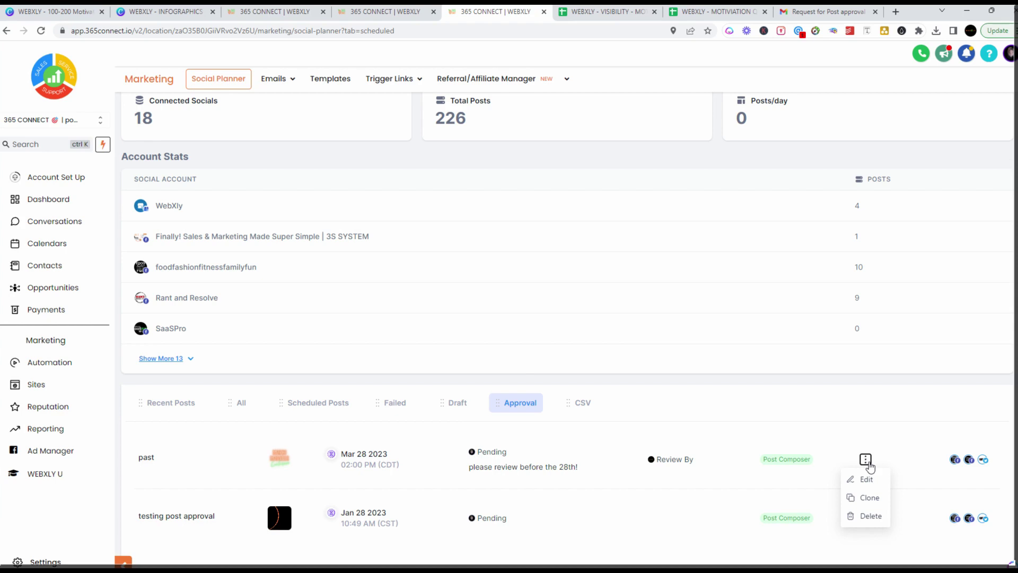
{"action": "scroll", "coordinate": [870, 466], "scroll_direction": "down", "scroll_amount": 1}
{"action": "left_click", "coordinate": [788, 462]}
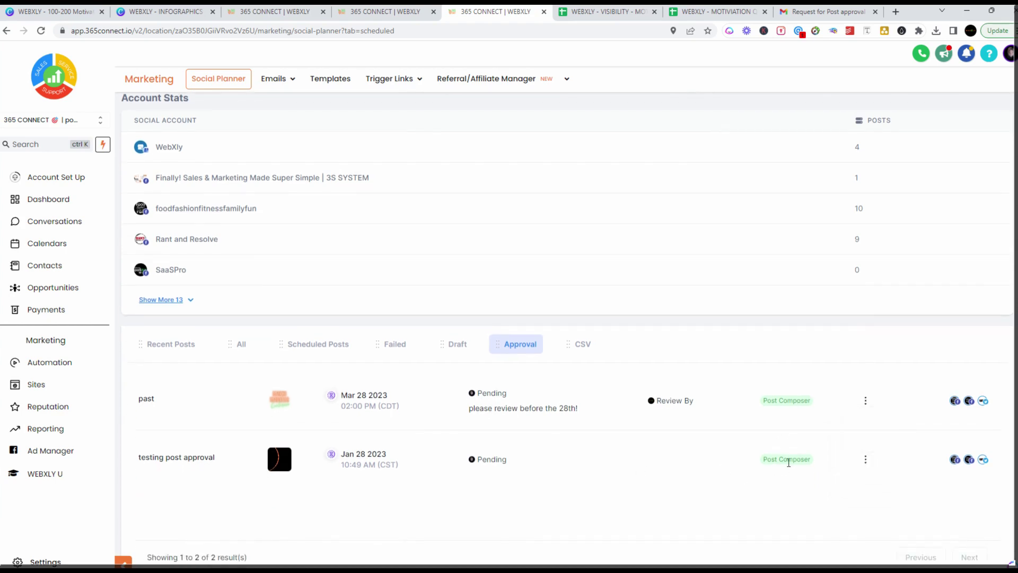
{"action": "left_click", "coordinate": [865, 459]}
{"action": "left_click", "coordinate": [860, 414]}
Check the first failed post's actions, then return to Approval.
{"action": "left_click", "coordinate": [395, 344]}
{"action": "left_click", "coordinate": [901, 400]}
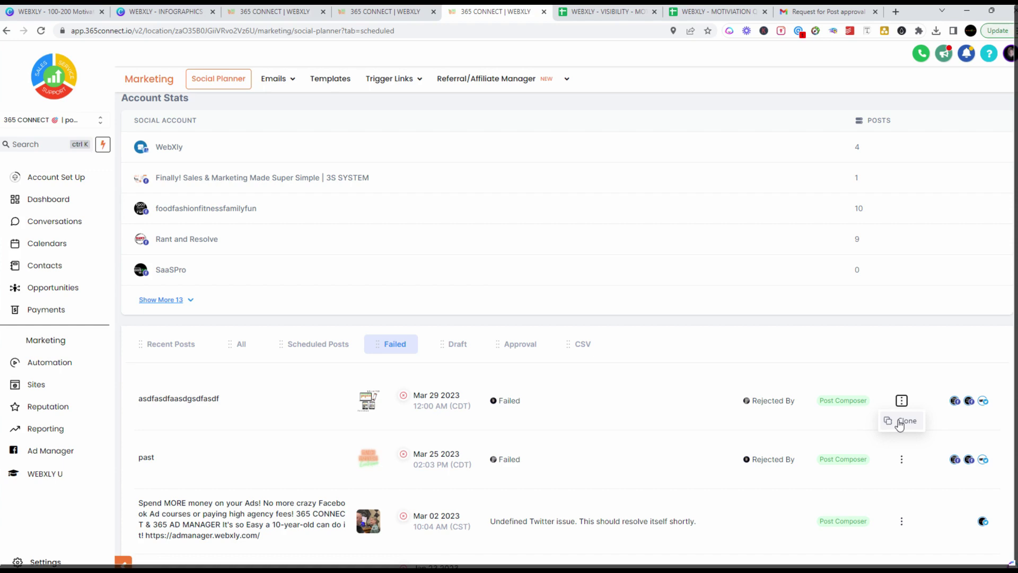
{"action": "left_click", "coordinate": [522, 350]}
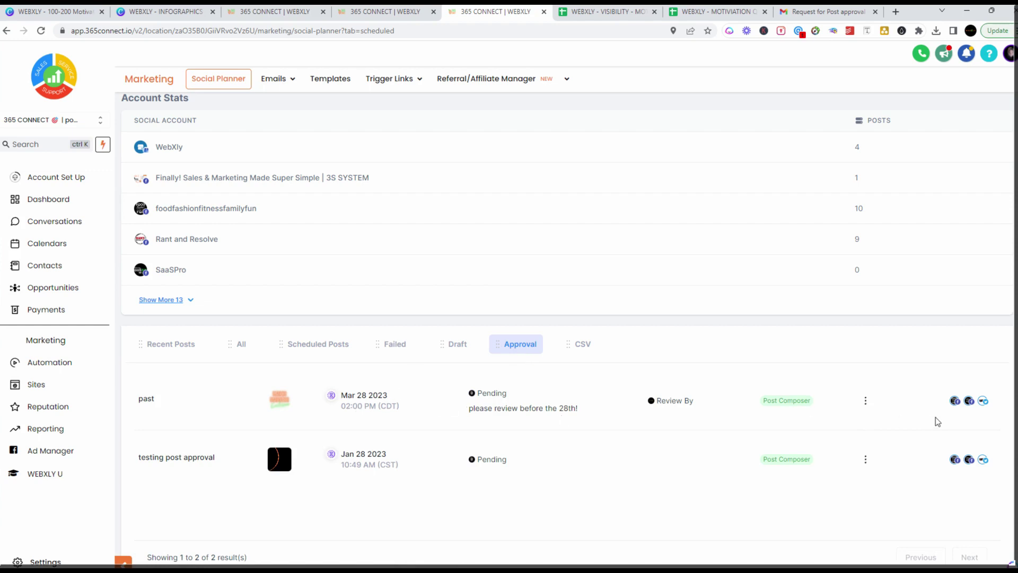
Try cloning the pending 'past' post, then return to its Approval actions menu.
{"action": "left_click", "coordinate": [866, 401]}
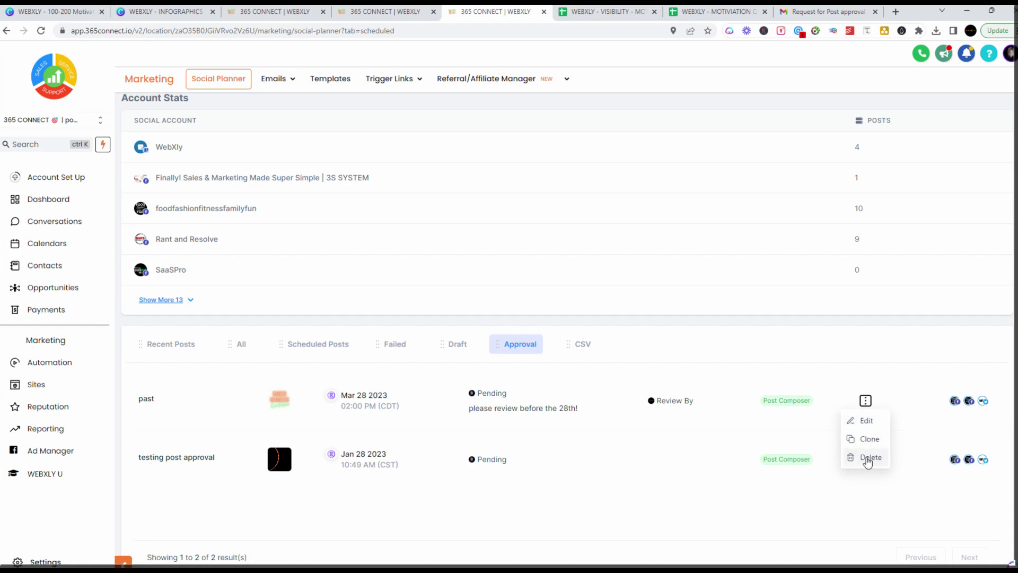
{"action": "left_click", "coordinate": [868, 440]}
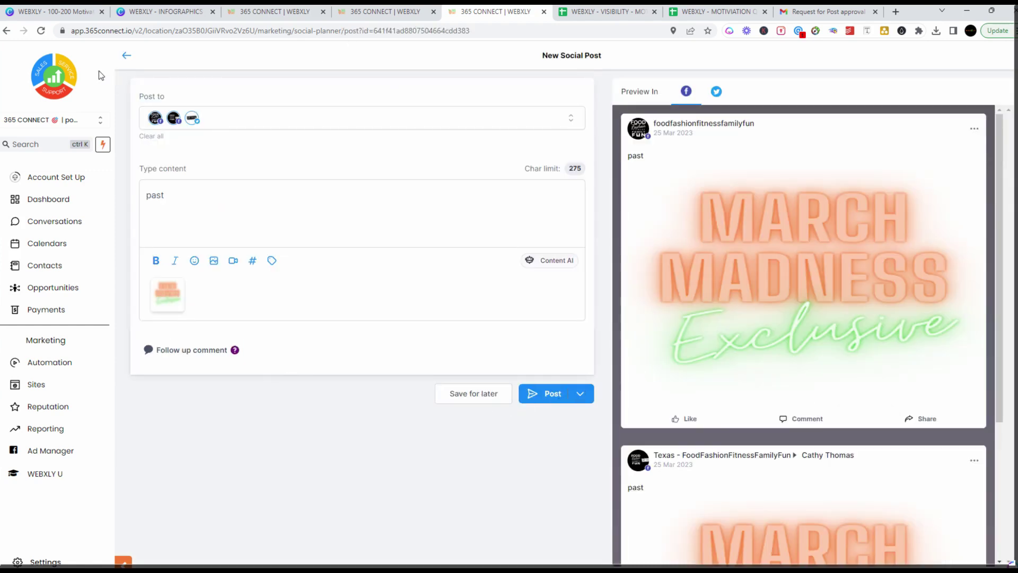
{"action": "left_click", "coordinate": [128, 57]}
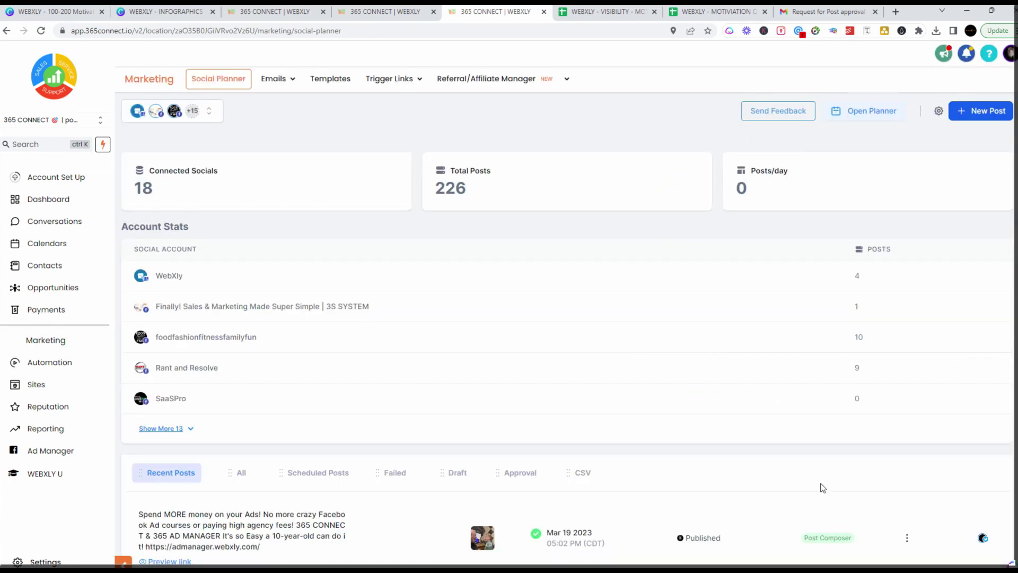
{"action": "scroll", "coordinate": [620, 334], "scroll_direction": "down", "scroll_amount": 4}
{"action": "left_click", "coordinate": [518, 258]}
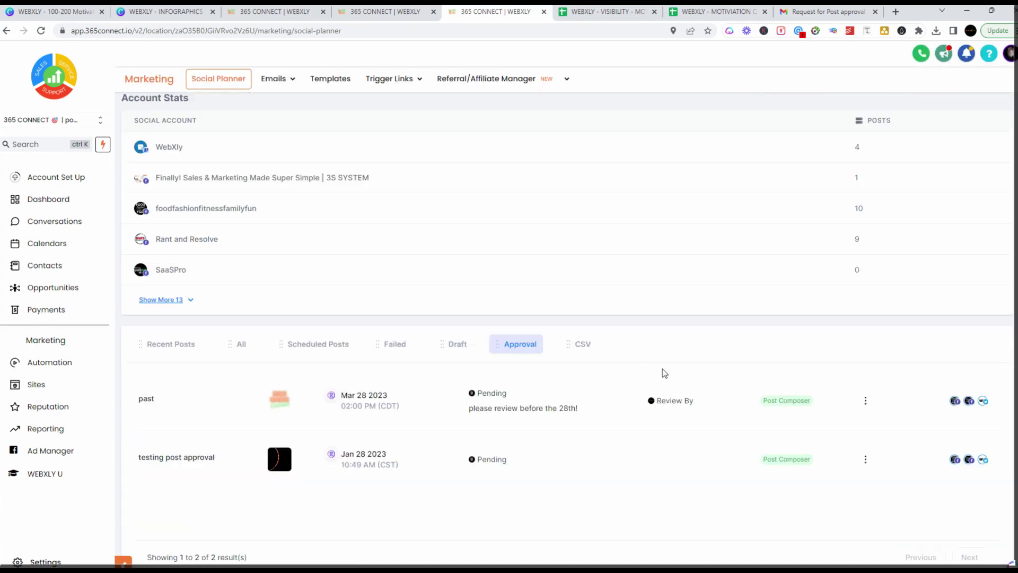
{"action": "left_click", "coordinate": [866, 401]}
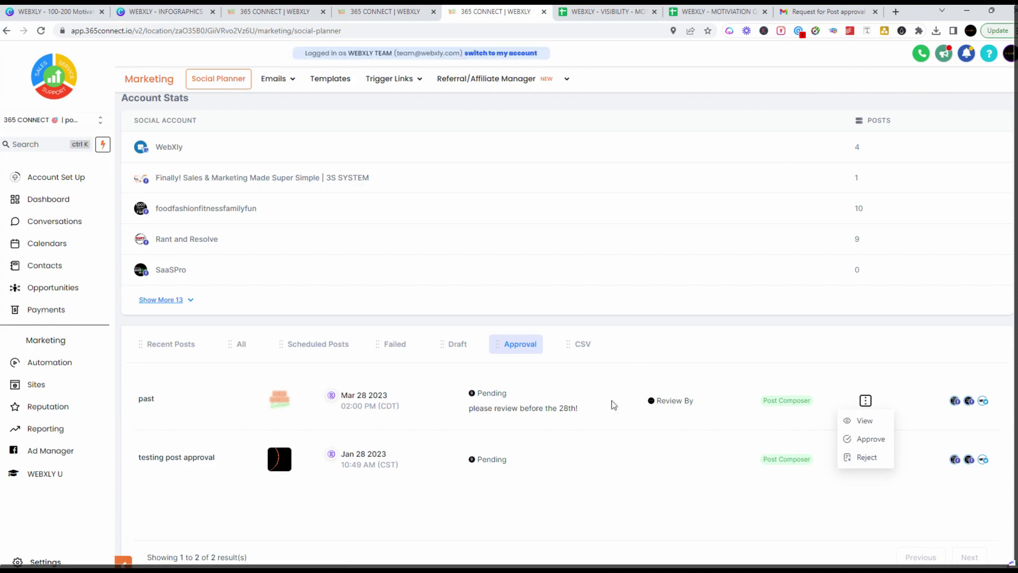
Approve the pending Mar 28 02:00 PM 'past' post.
{"action": "left_click_drag", "start_coordinate": [340, 394], "coordinate": [431, 398]}
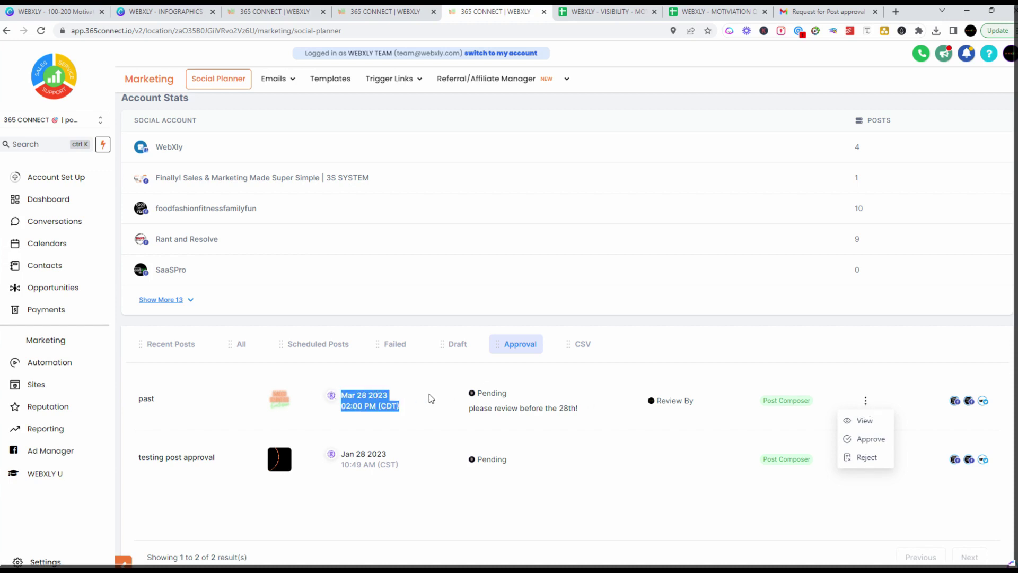
{"action": "left_click", "coordinate": [865, 400]}
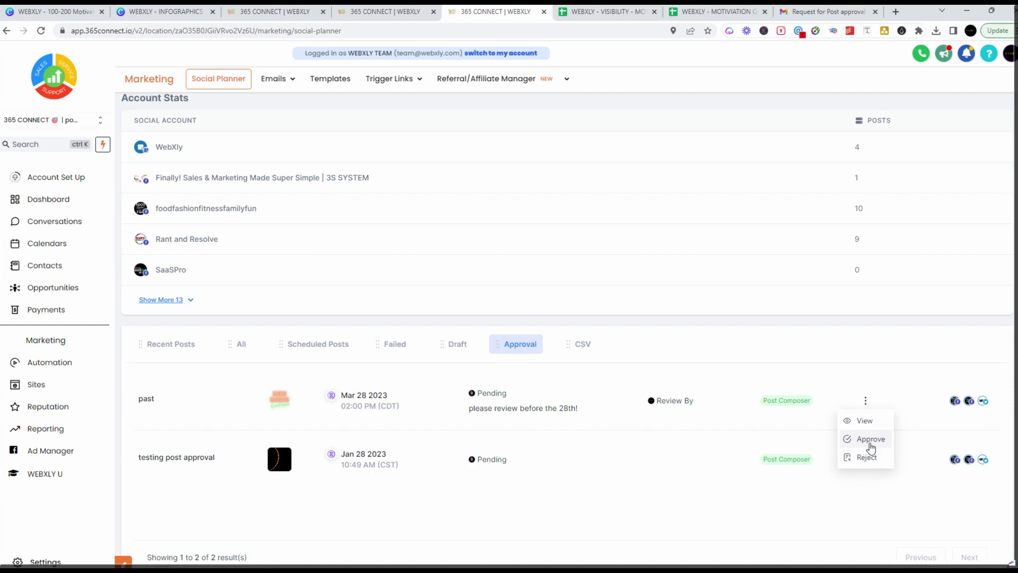
{"action": "left_click", "coordinate": [870, 440]}
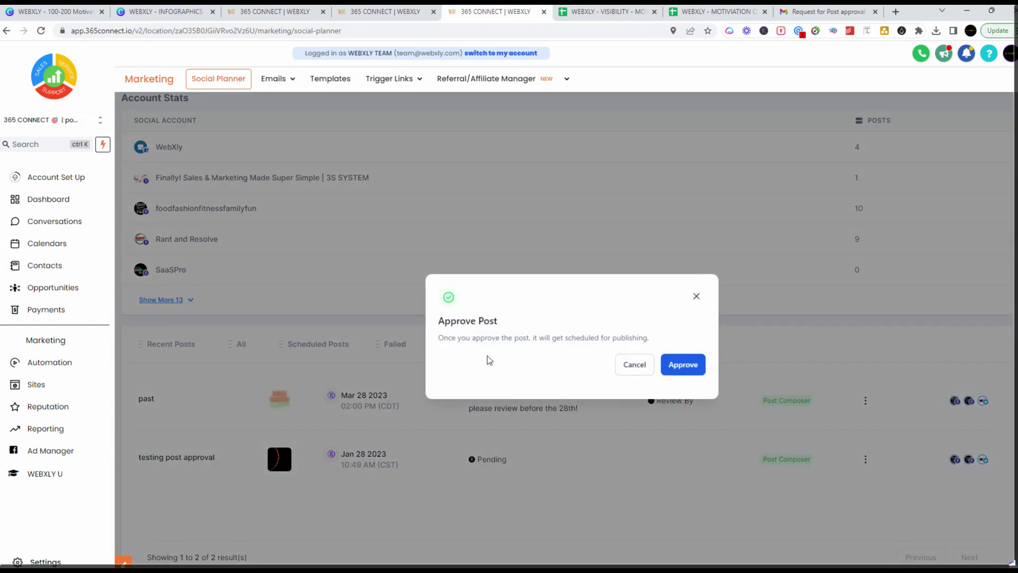
{"action": "left_click", "coordinate": [687, 364]}
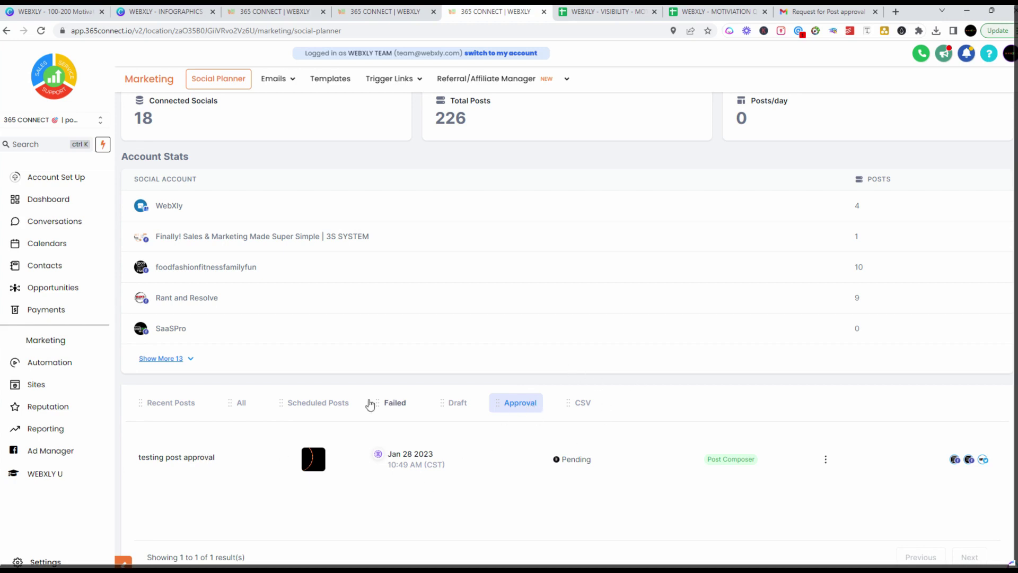
Check Scheduled Posts and view both 'past' posts on the March 2023 calendar.
{"action": "left_click", "coordinate": [348, 406]}
{"action": "scroll", "coordinate": [436, 441], "scroll_direction": "down", "scroll_amount": 1}
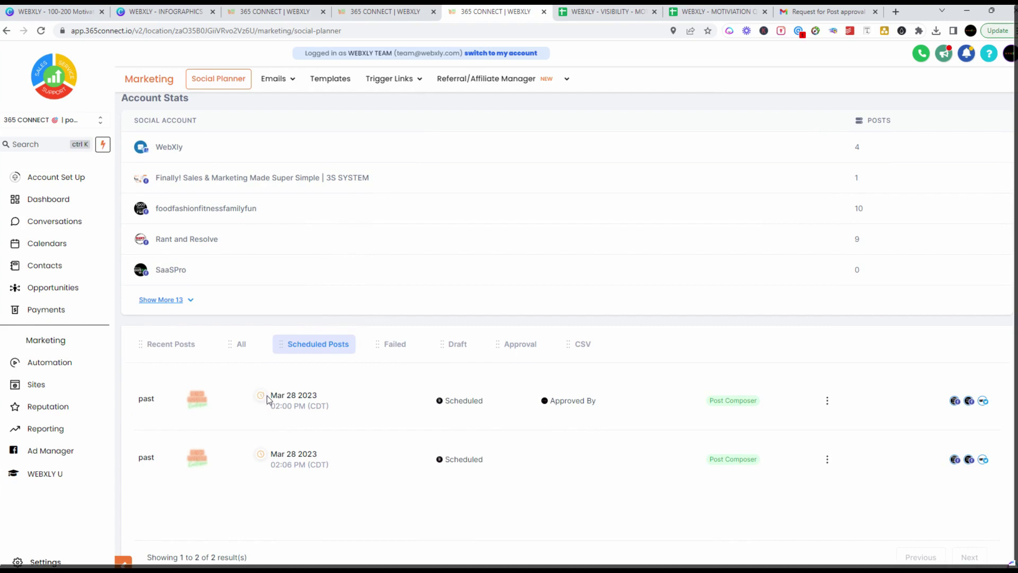
{"action": "scroll", "coordinate": [702, 331], "scroll_direction": "up", "scroll_amount": 2}
{"action": "left_click", "coordinate": [862, 111]}
{"action": "scroll", "coordinate": [469, 330], "scroll_direction": "down", "scroll_amount": 5}
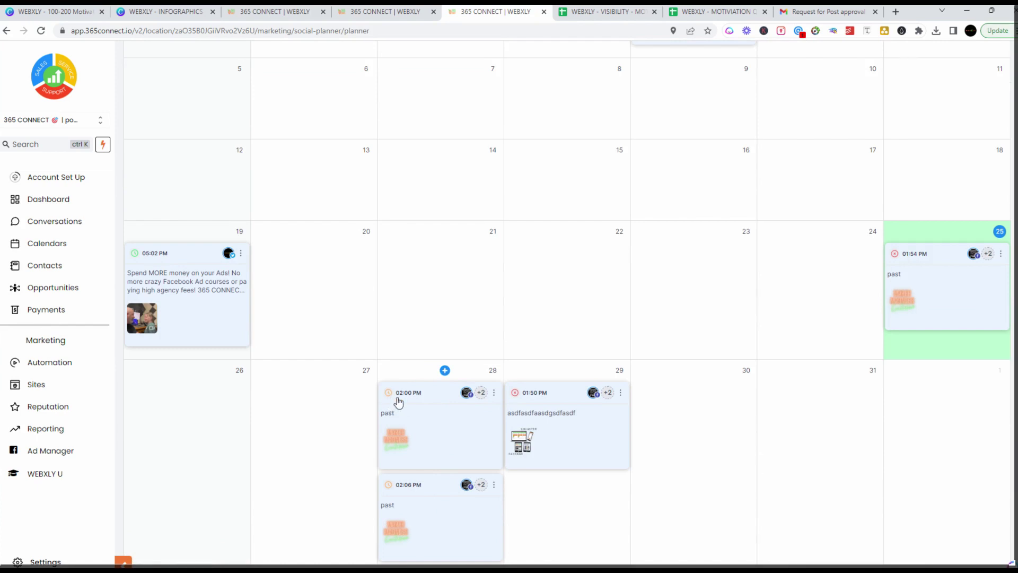
Drag the 02:00 PM post to March 30 and the 02:06 PM post to March 31.
{"action": "key", "text": "ctrl+plus"}
{"action": "key", "text": "ctrl+plus"}
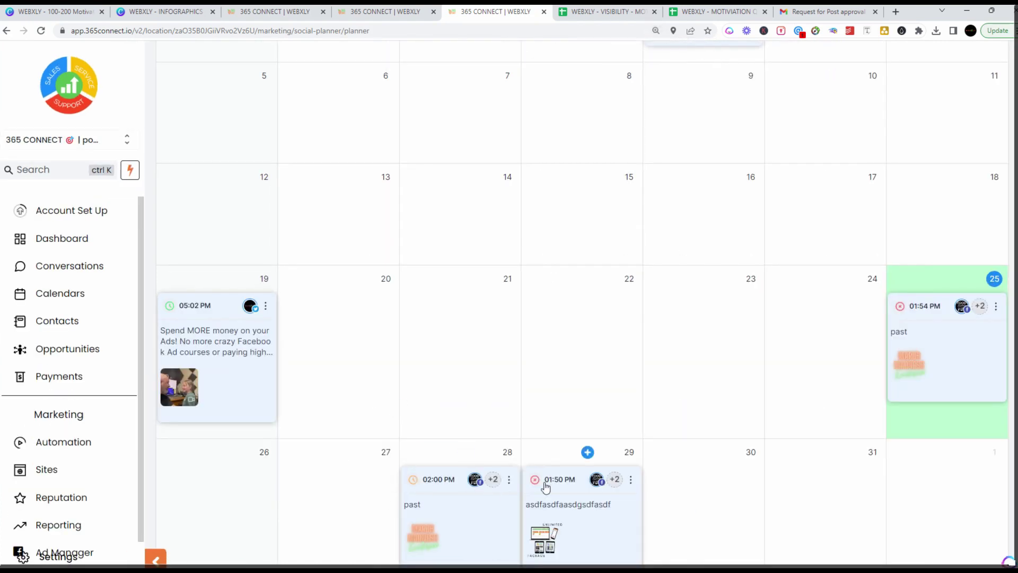
{"action": "scroll", "coordinate": [546, 487], "scroll_direction": "down", "scroll_amount": 2}
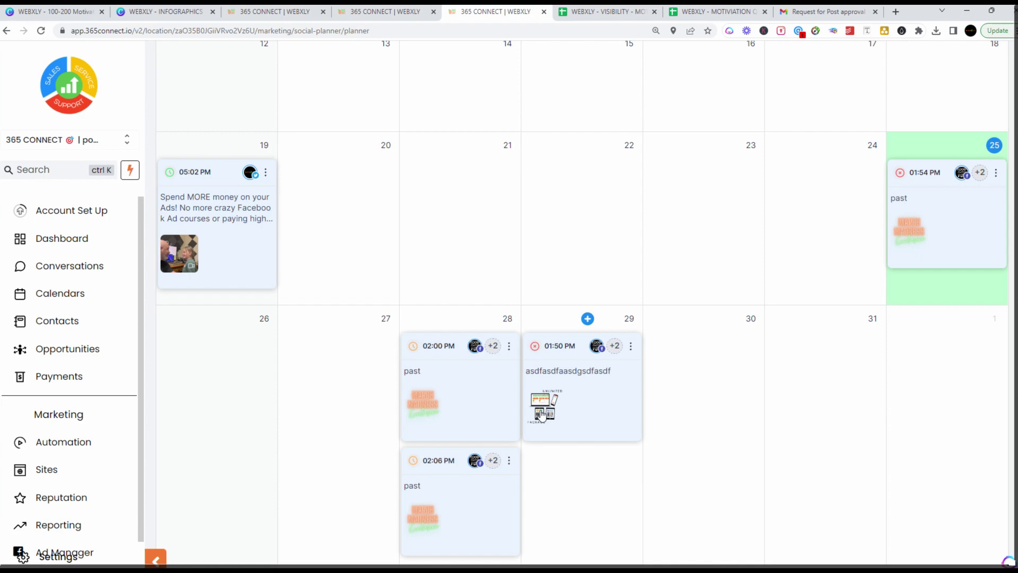
{"action": "key", "text": "ctrl+minus"}
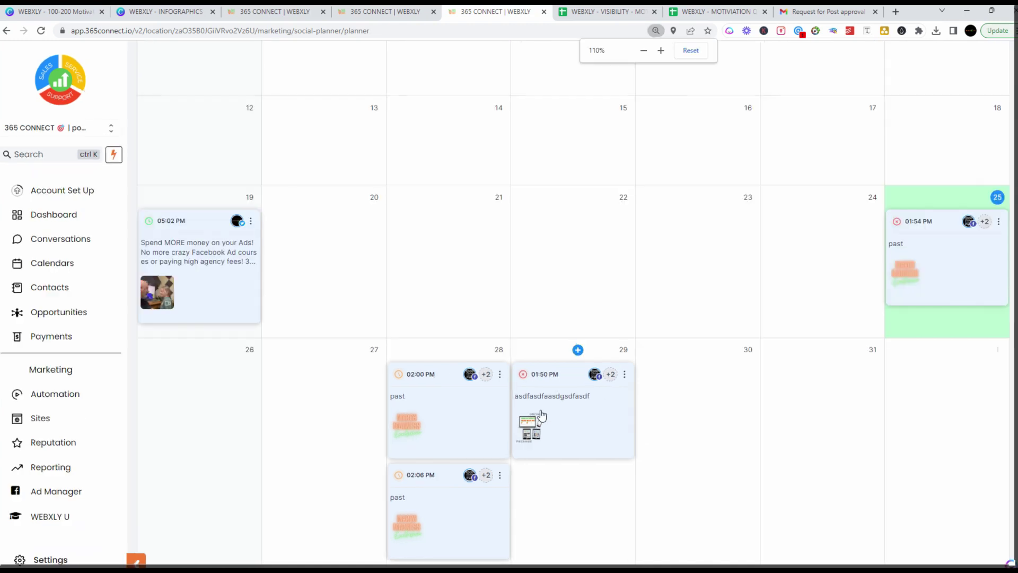
{"action": "left_click_drag", "start_coordinate": [453, 419], "coordinate": [714, 414]}
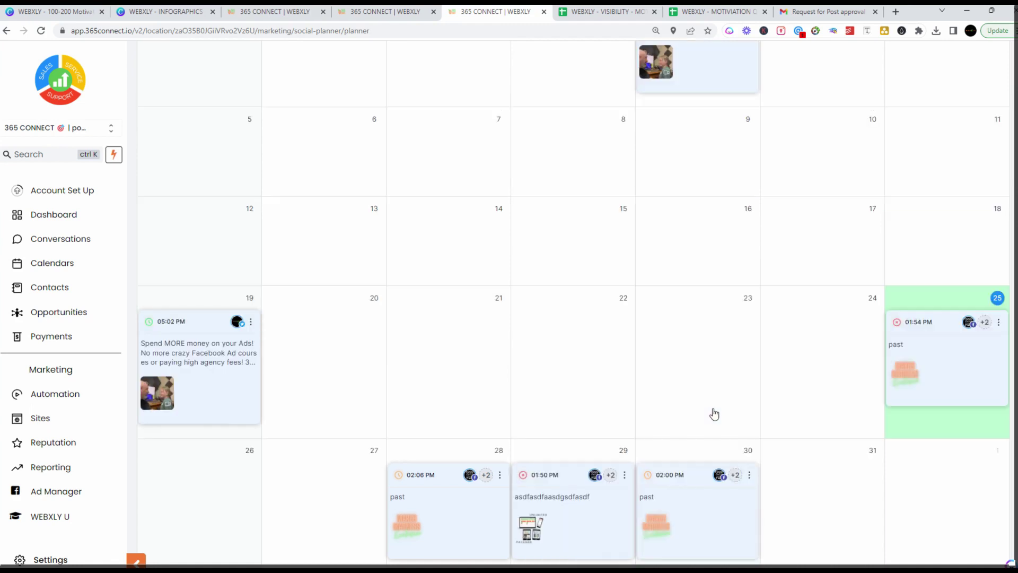
{"action": "left_click_drag", "start_coordinate": [464, 524], "coordinate": [821, 494]}
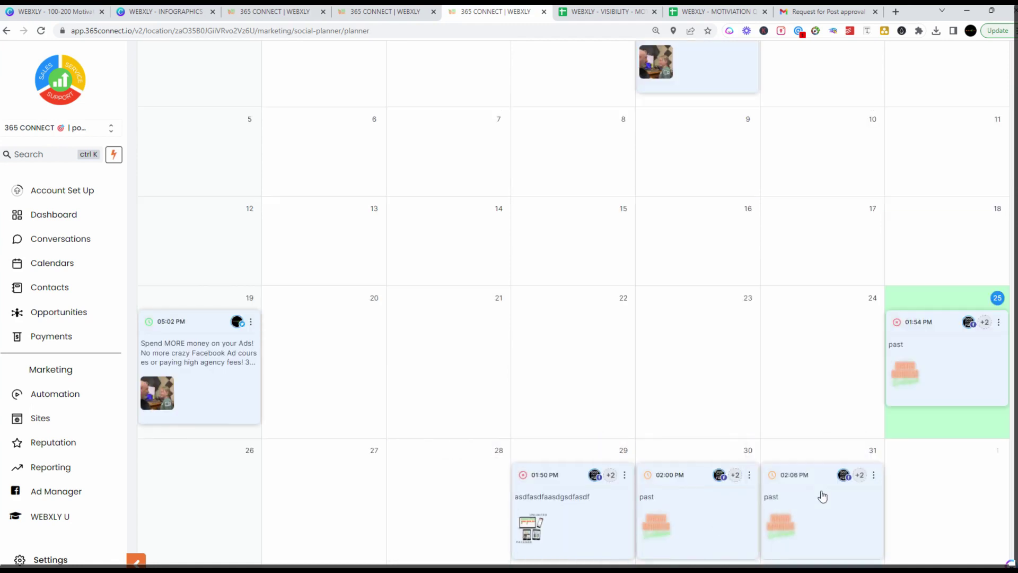
{"action": "left_click", "coordinate": [625, 476]}
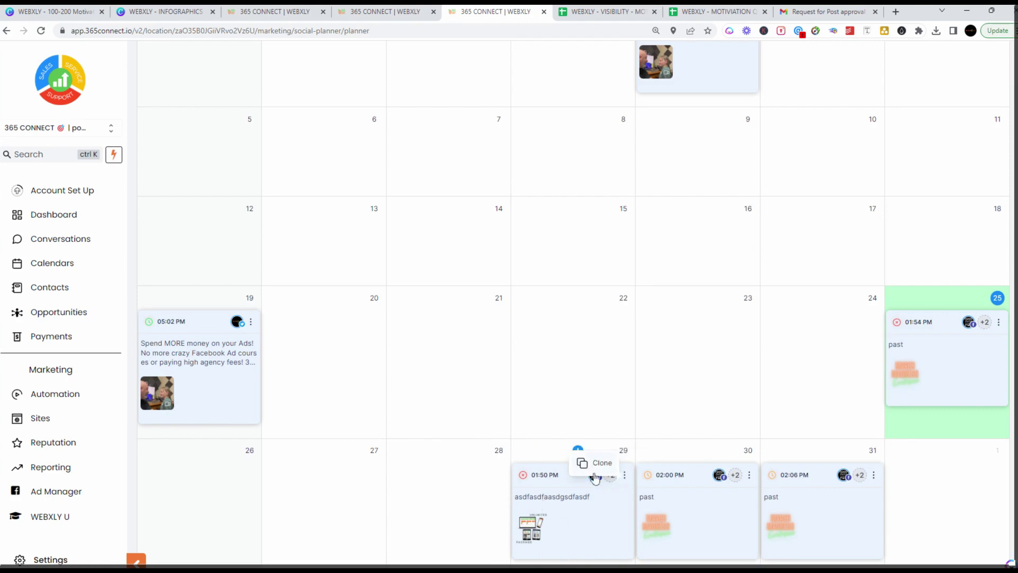
{"action": "mouse_move", "coordinate": [520, 484]}
{"action": "left_mouse_down"}
{"action": "mouse_move", "coordinate": [525, 437]}
{"action": "mouse_move", "coordinate": [536, 485]}
{"action": "mouse_move", "coordinate": [518, 505]}
{"action": "mouse_move", "coordinate": [522, 493]}
{"action": "left_mouse_up"}
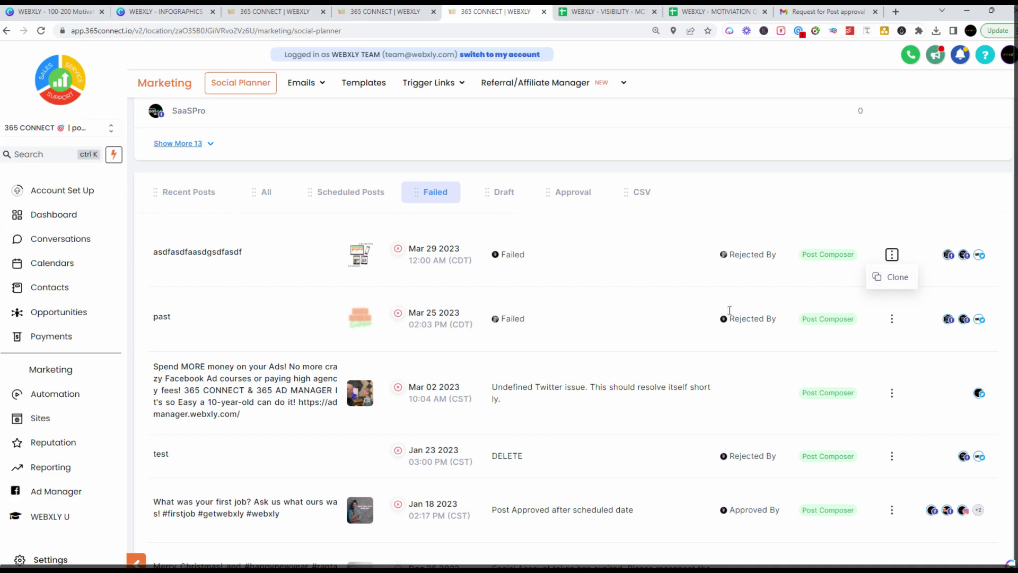
{"action": "left_click", "coordinate": [894, 279]}
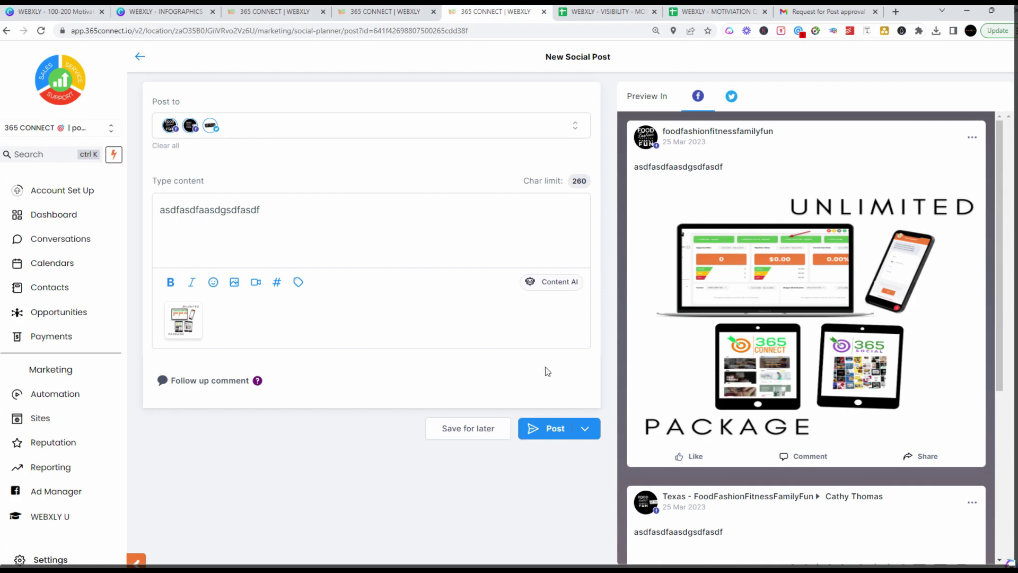
{"action": "left_click", "coordinate": [585, 430]}
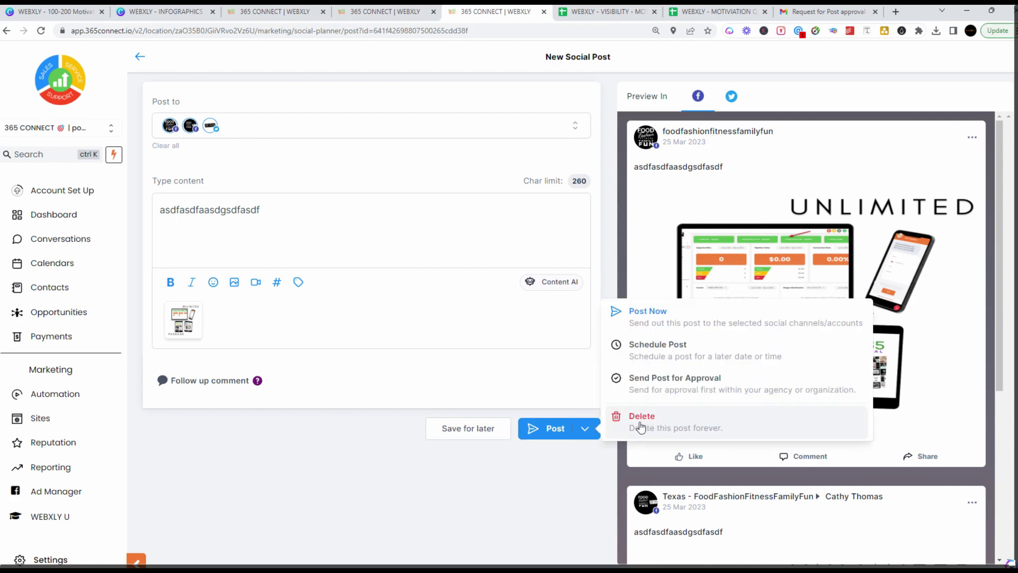
{"action": "left_click", "coordinate": [642, 426]}
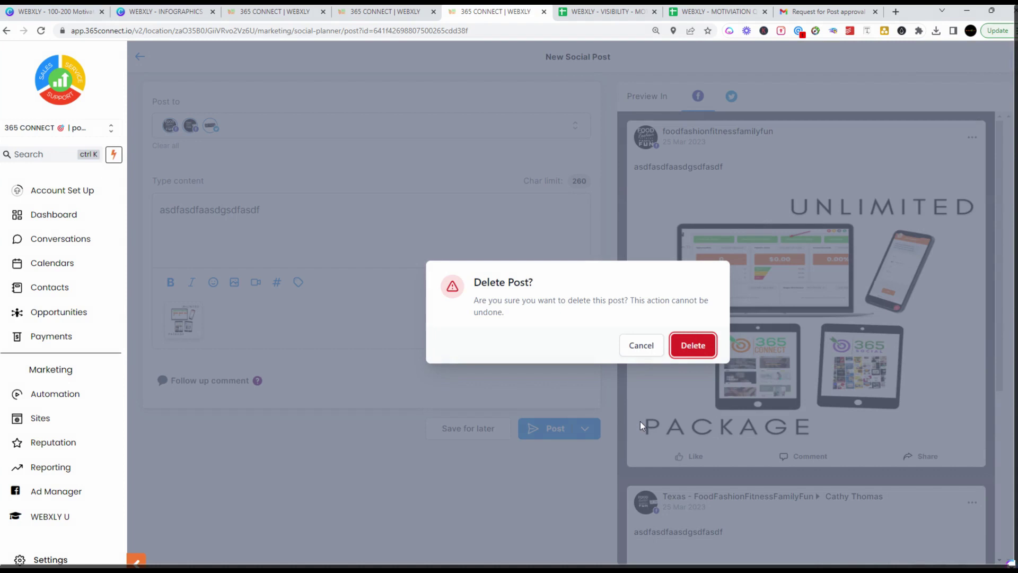
{"action": "left_click", "coordinate": [695, 347]}
{"action": "scroll", "coordinate": [695, 350], "scroll_direction": "down", "scroll_amount": 3}
{"action": "left_click", "coordinate": [435, 192]}
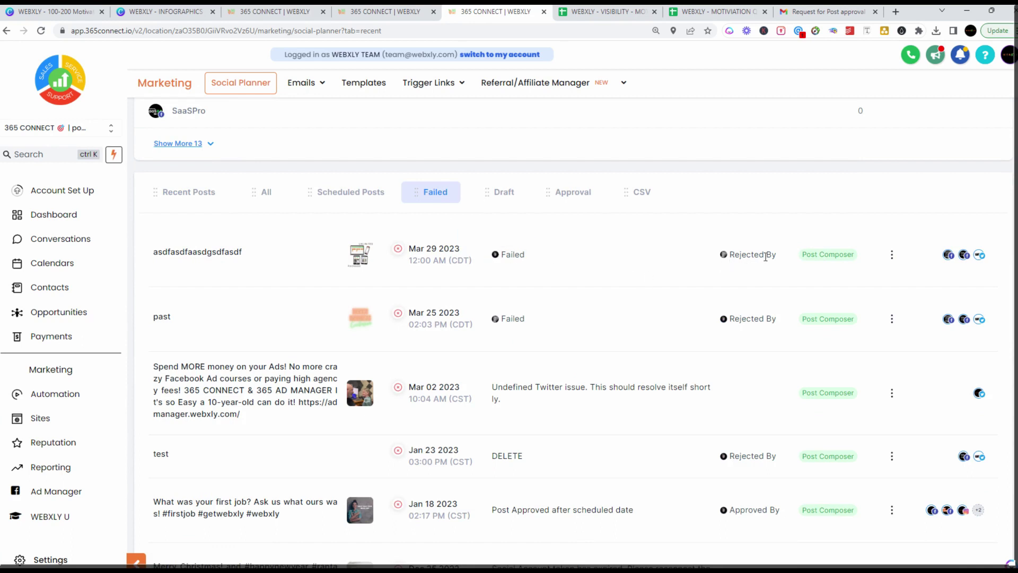
{"action": "left_click_drag", "start_coordinate": [779, 258], "coordinate": [729, 260]}
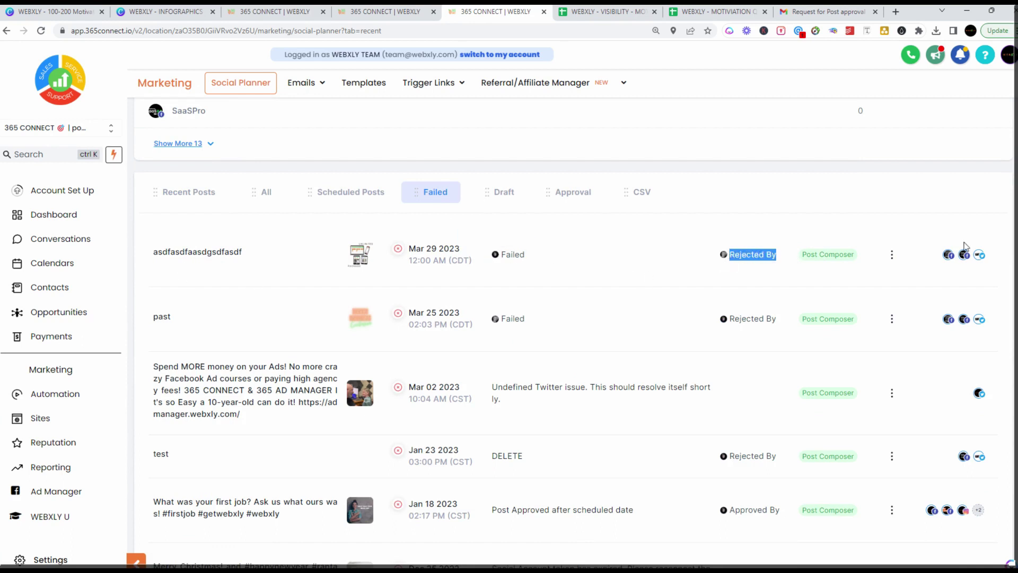
{"action": "left_click", "coordinate": [892, 255]}
{"action": "left_click", "coordinate": [606, 260]}
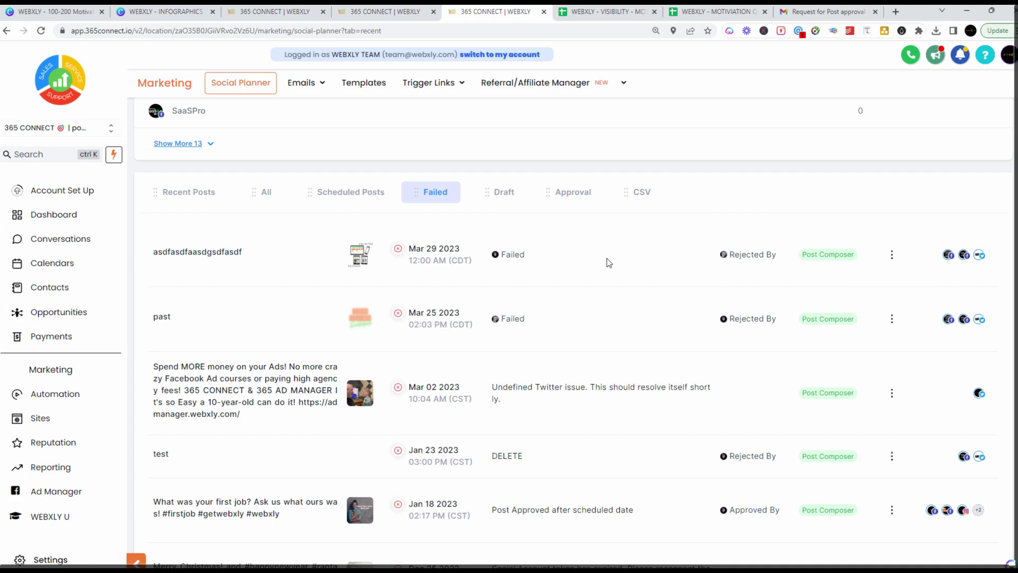
{"action": "scroll", "coordinate": [524, 360], "scroll_direction": "up", "scroll_amount": 2}
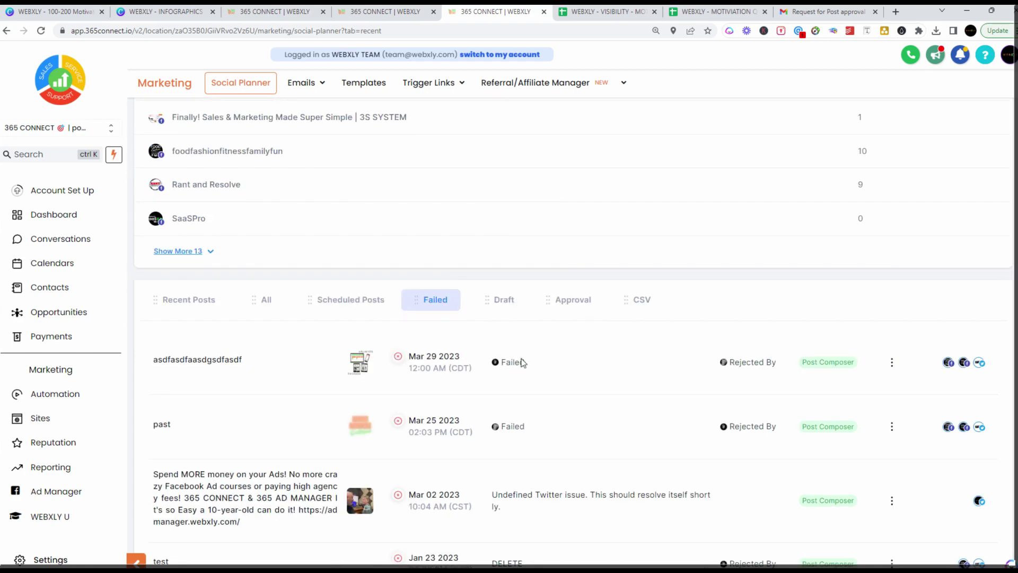
{"action": "scroll", "coordinate": [534, 359], "scroll_direction": "down", "scroll_amount": 1}
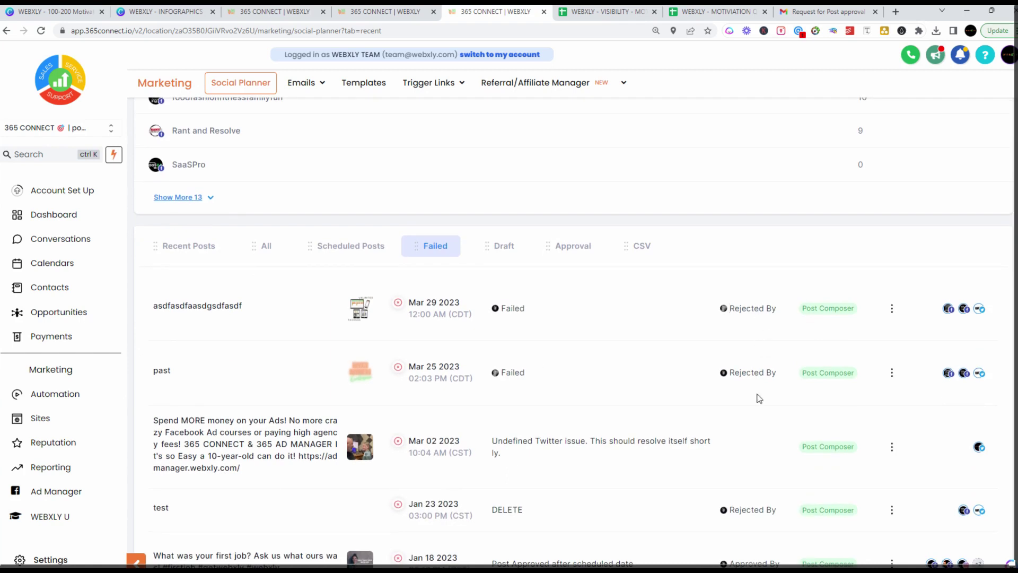
{"action": "scroll", "coordinate": [704, 314], "scroll_direction": "down", "scroll_amount": 6}
{"action": "scroll", "coordinate": [678, 423], "scroll_direction": "up", "scroll_amount": 6}
Switch between the Approval and Failed lists and inspect the first failed post's options.
{"action": "left_click", "coordinate": [573, 250]}
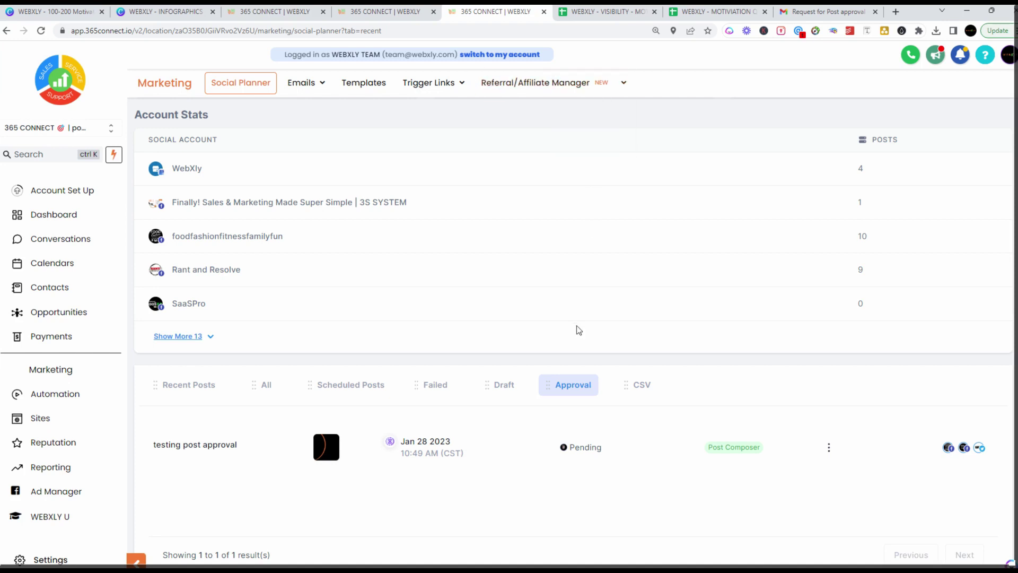
{"action": "left_click", "coordinate": [438, 390]}
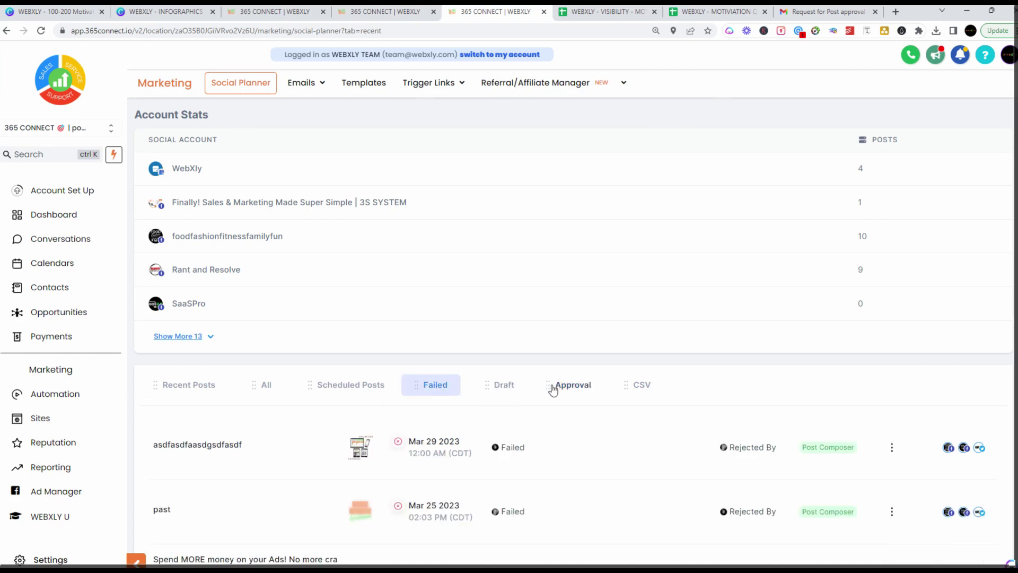
{"action": "left_click", "coordinate": [571, 387]}
{"action": "left_click", "coordinate": [435, 396]}
{"action": "left_click", "coordinate": [892, 454]}
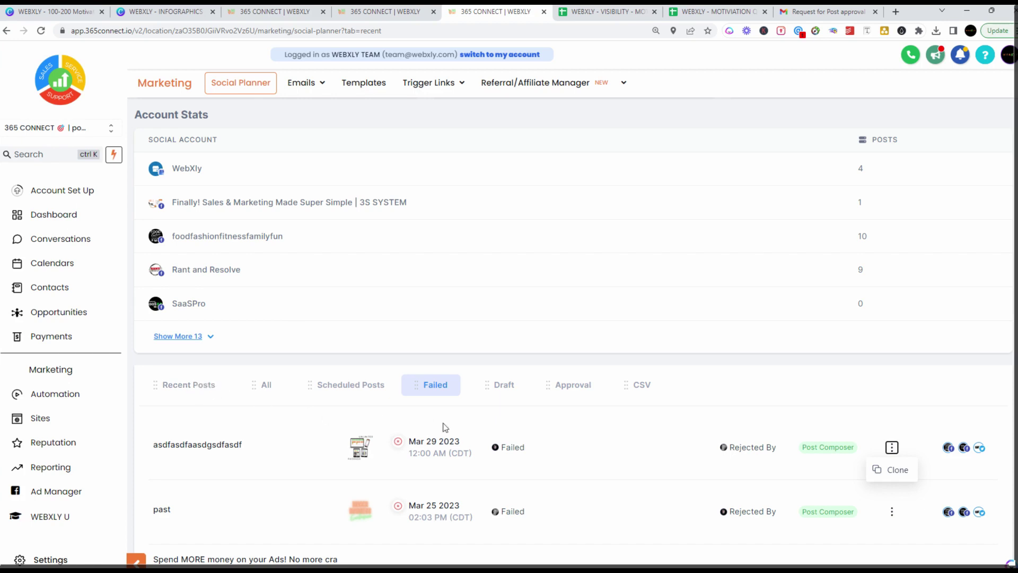
{"action": "scroll", "coordinate": [446, 427], "scroll_direction": "down", "scroll_amount": 6}
{"action": "scroll", "coordinate": [399, 284], "scroll_direction": "down", "scroll_amount": 6}
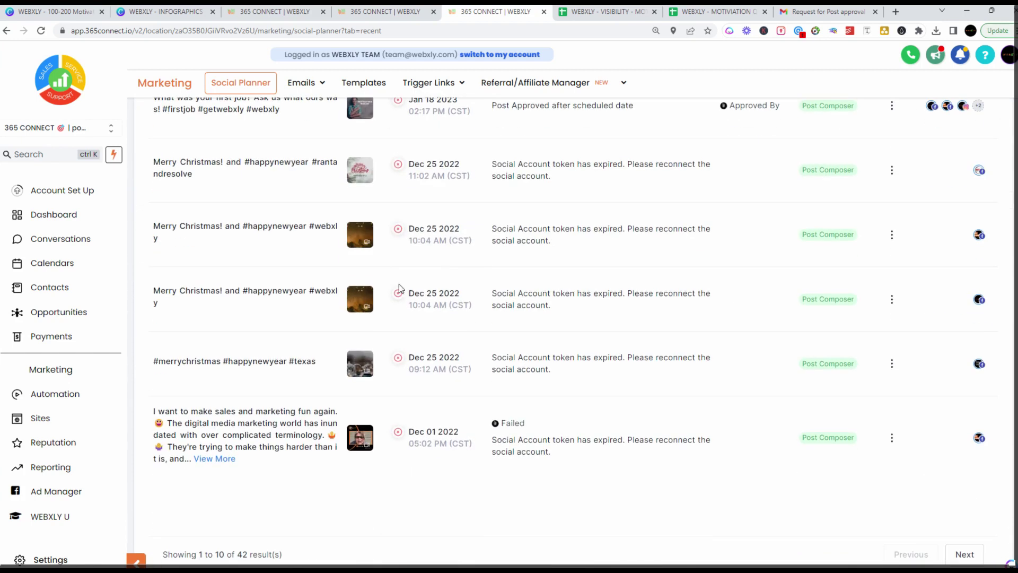
{"action": "scroll", "coordinate": [432, 336], "scroll_direction": "up", "scroll_amount": 12}
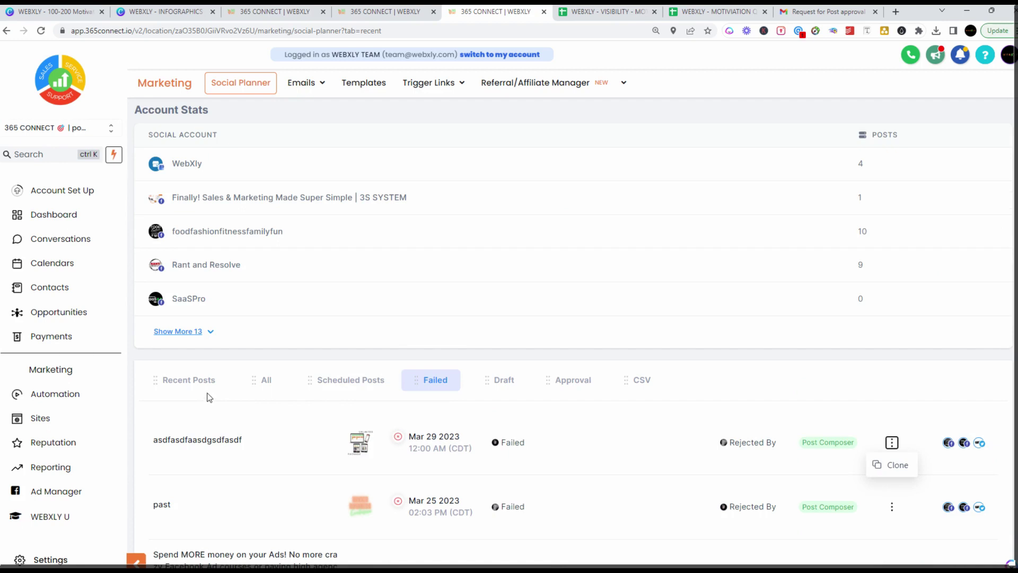
Cycle through Recent, Scheduled, Failed and Draft, end on Approval, and open the account menu.
{"action": "left_click", "coordinate": [186, 382]}
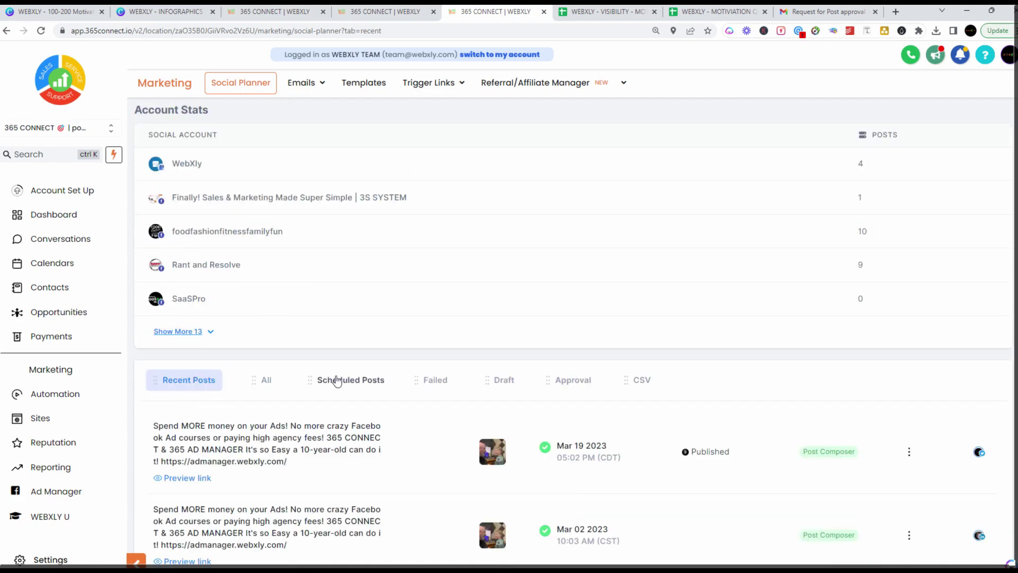
{"action": "left_click", "coordinate": [337, 380]}
{"action": "left_click", "coordinate": [444, 387]}
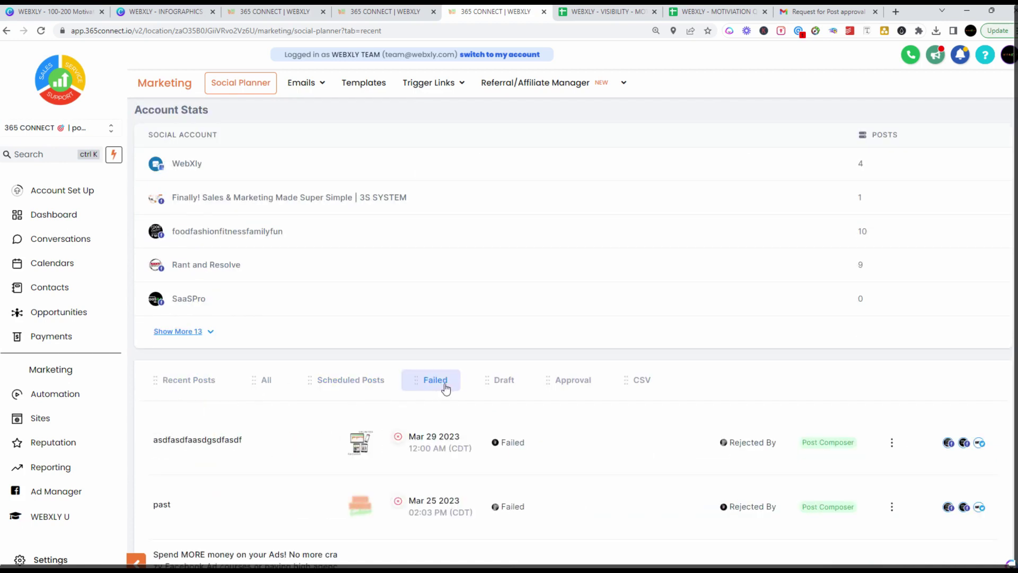
{"action": "left_click", "coordinate": [506, 389]}
{"action": "left_click", "coordinate": [586, 385]}
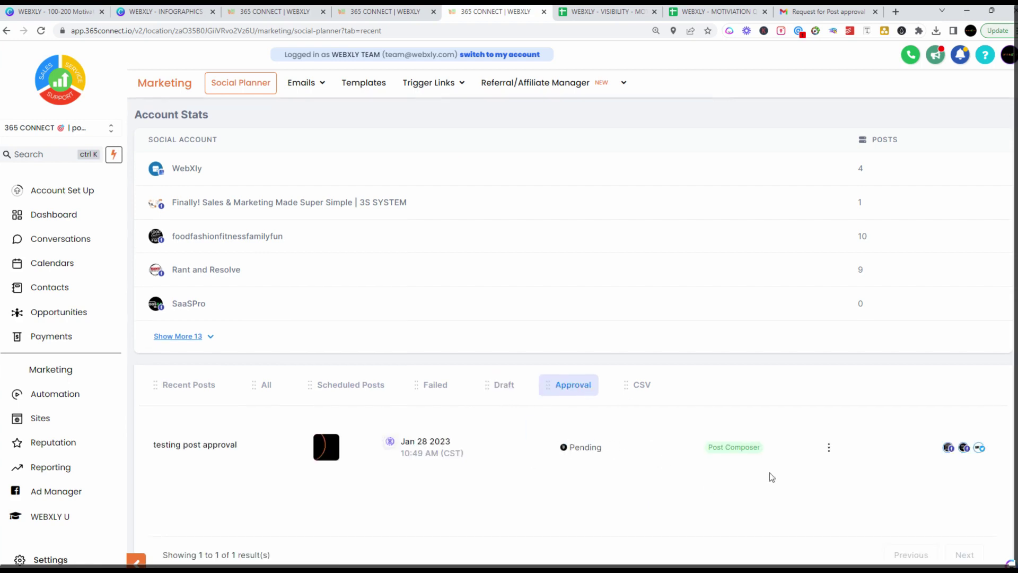
{"action": "left_click", "coordinate": [829, 447]}
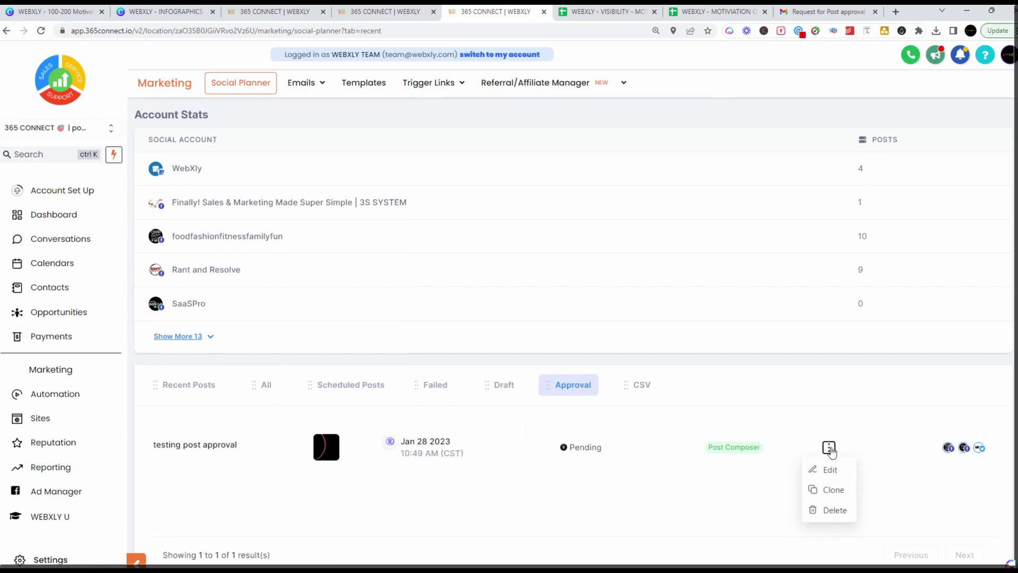
{"action": "left_click", "coordinate": [620, 525]}
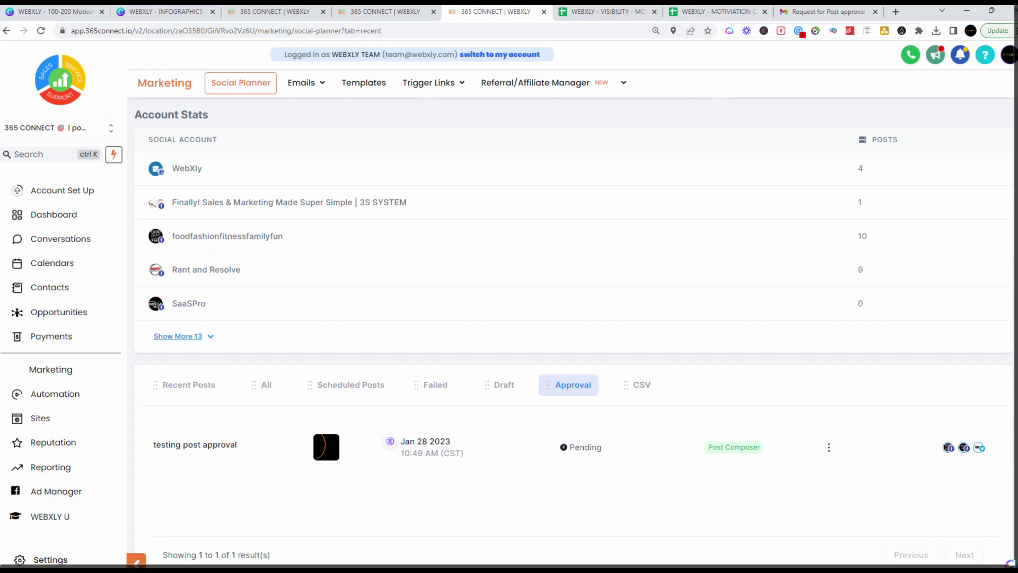
{"action": "left_click", "coordinate": [1006, 59]}
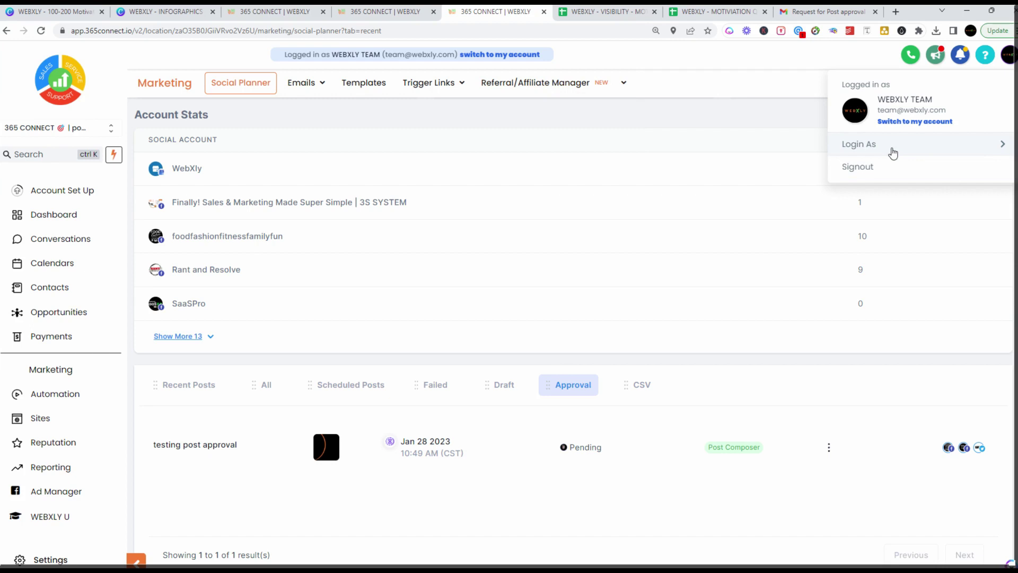
Open the Edit/Clone/Delete menu for the pending 'testing post approval' post.
{"action": "left_click", "coordinate": [829, 447]}
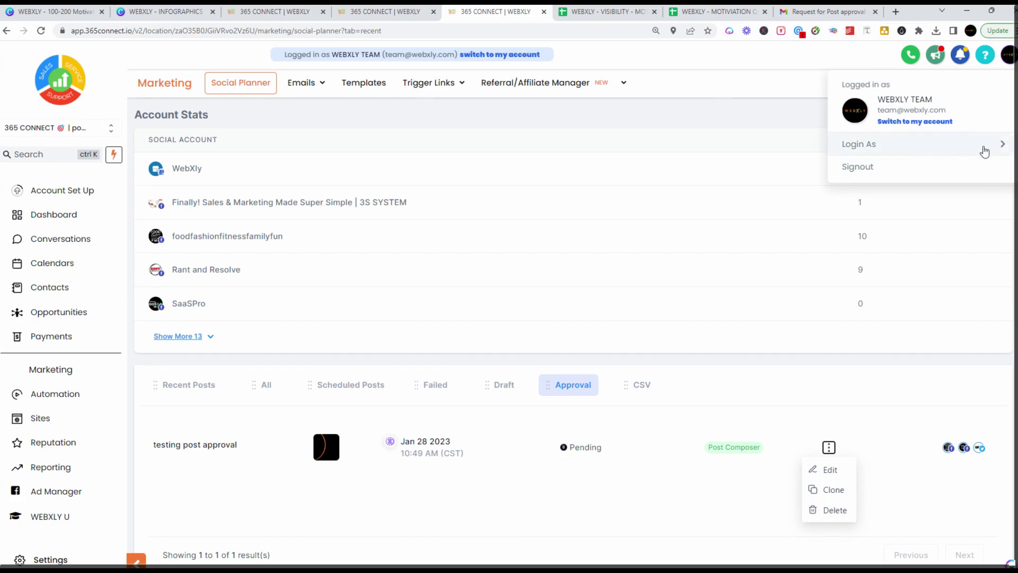
{"action": "scroll", "coordinate": [710, 436], "scroll_direction": "up", "scroll_amount": 2}
{"action": "scroll", "coordinate": [711, 436], "scroll_direction": "down", "scroll_amount": 2}
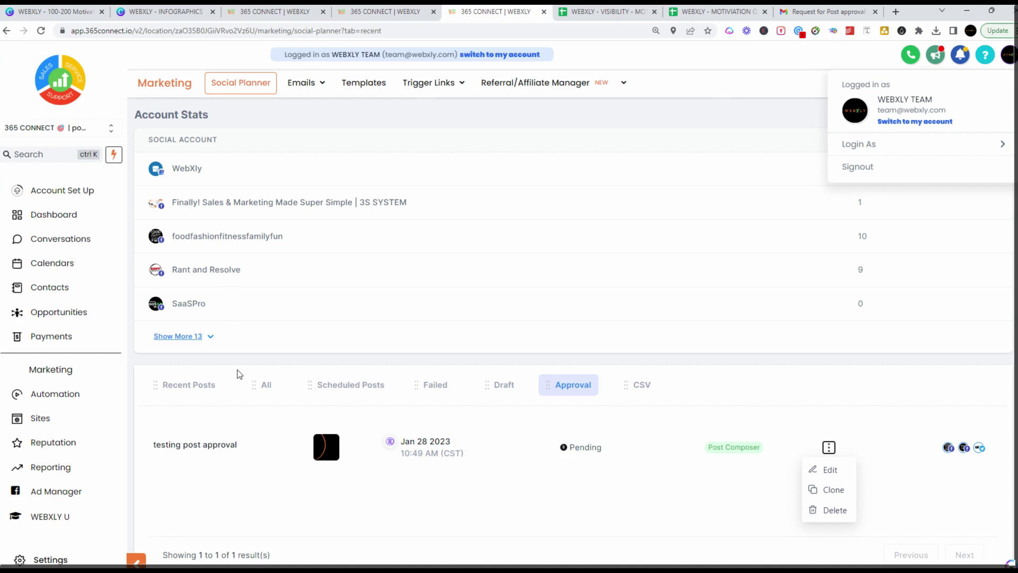
Open and close the sub-account list, then scroll back to the Social Planner overview.
{"action": "left_click", "coordinate": [38, 136]}
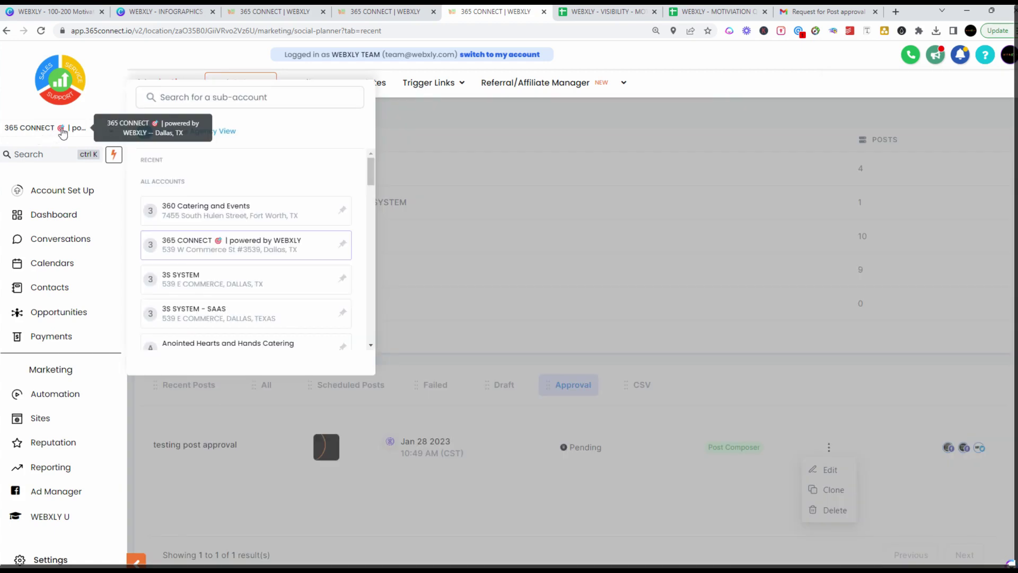
{"action": "left_click", "coordinate": [63, 134]}
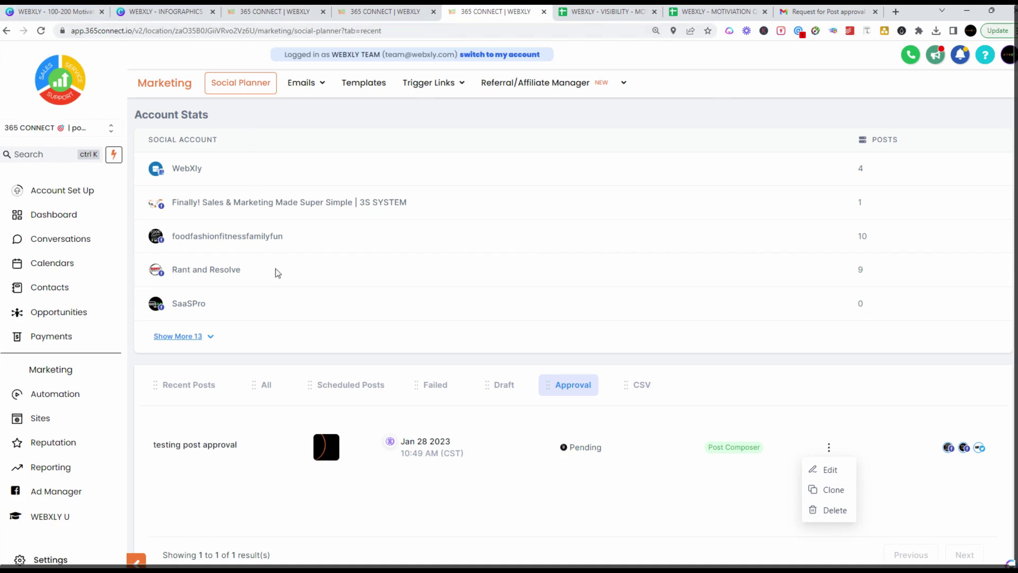
{"action": "scroll", "coordinate": [753, 440], "scroll_direction": "up", "scroll_amount": 3}
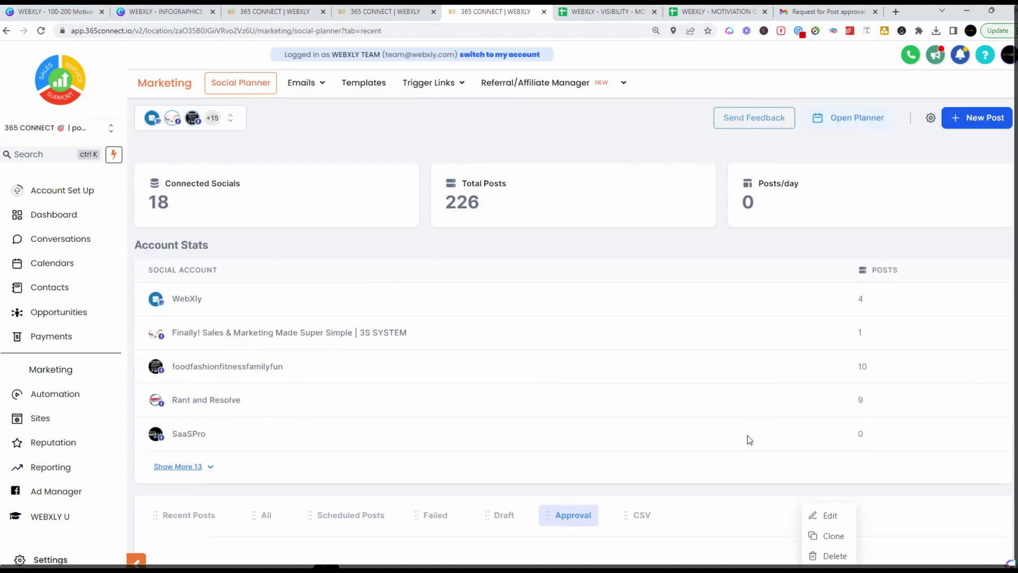
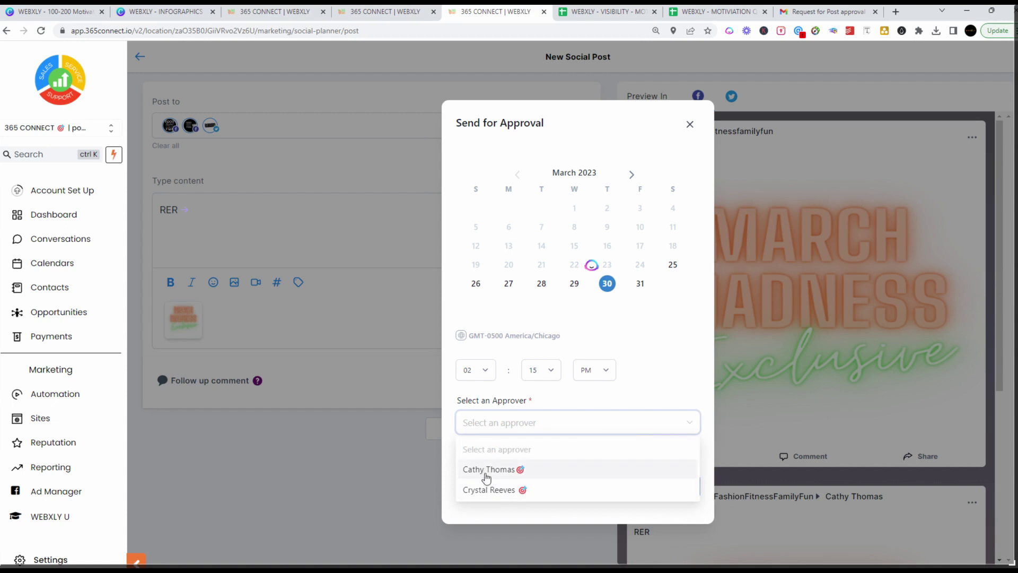
Pick the approver, add the note 'TESTING', and schedule the RER post for approval.
{"action": "left_click", "coordinate": [486, 469]}
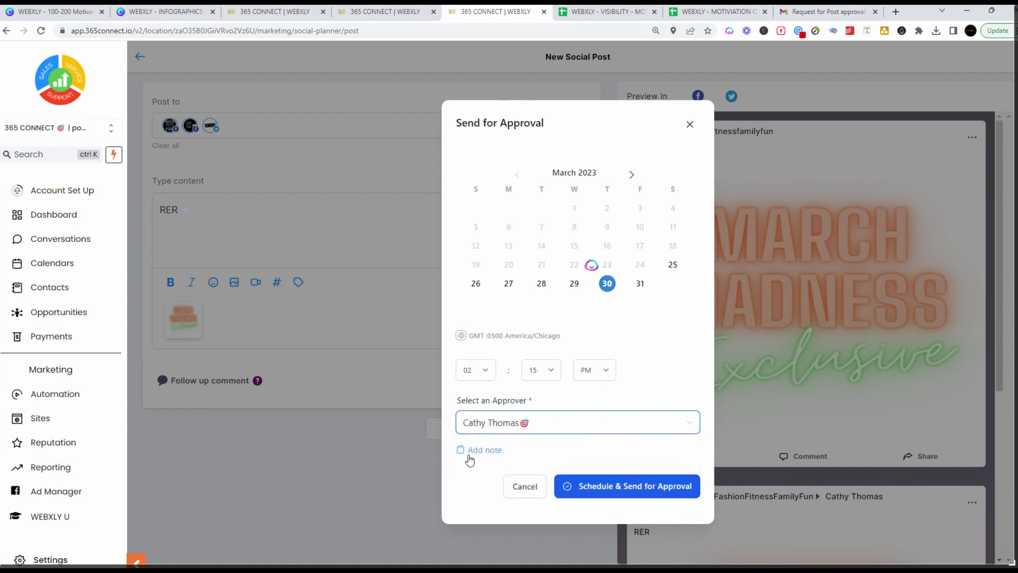
{"action": "left_click", "coordinate": [467, 452]}
{"action": "type", "text": "TESTING"}
{"action": "left_click", "coordinate": [654, 515]}
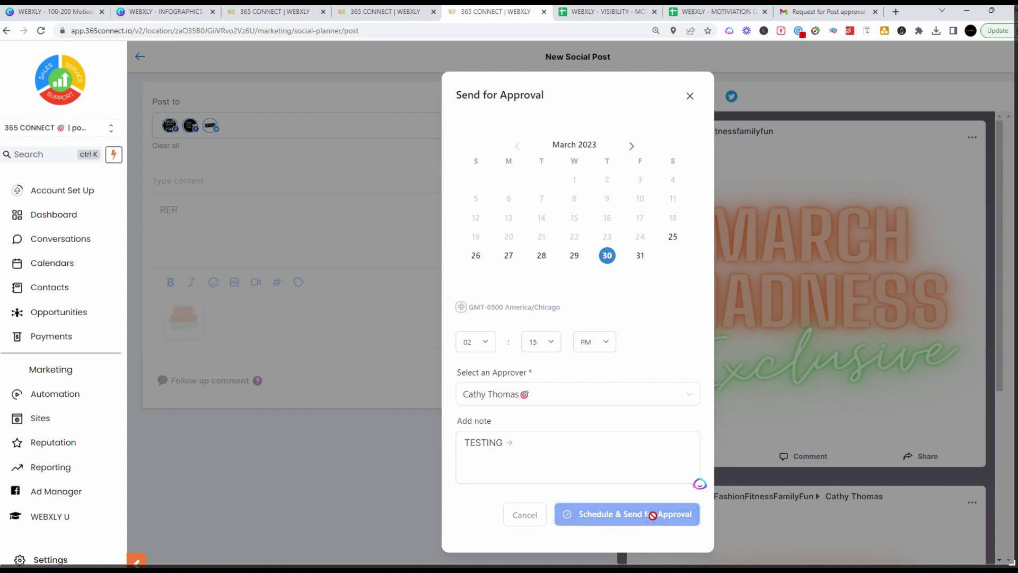
Log in as the approver through the avatar menu's Login As user search.
{"action": "left_click", "coordinate": [1007, 61]}
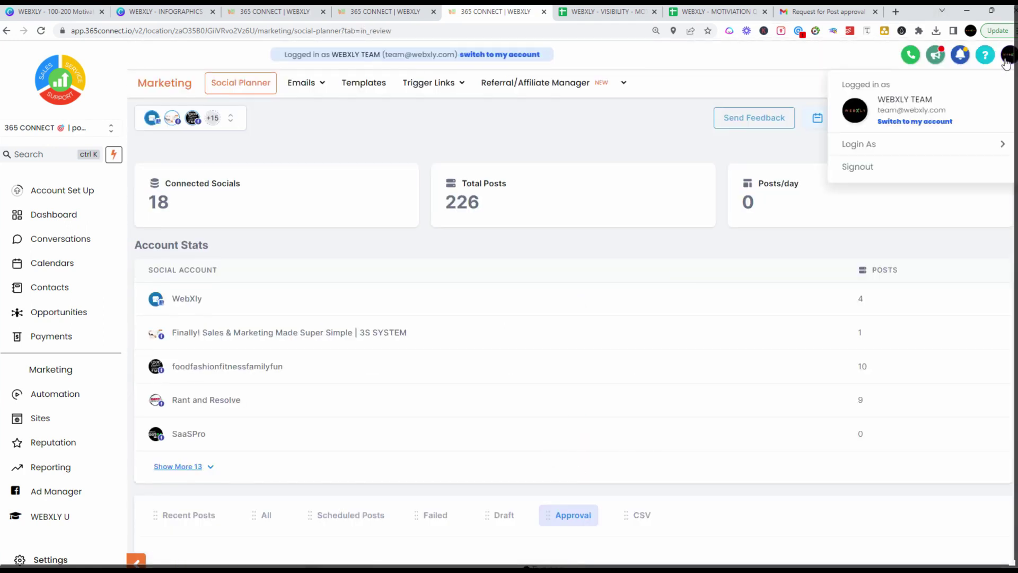
{"action": "left_click", "coordinate": [927, 143]}
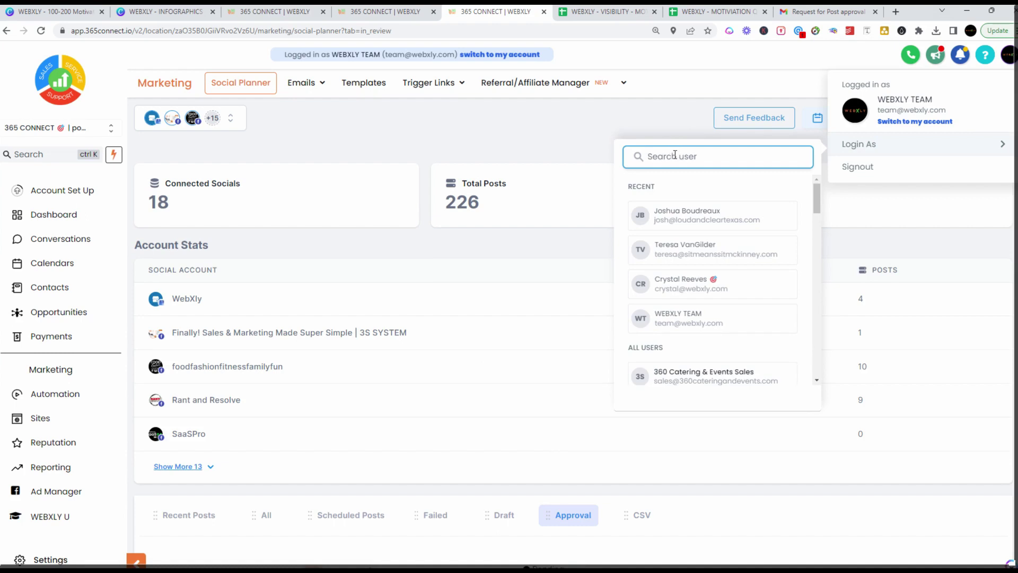
{"action": "type", "text": "CATHY"}
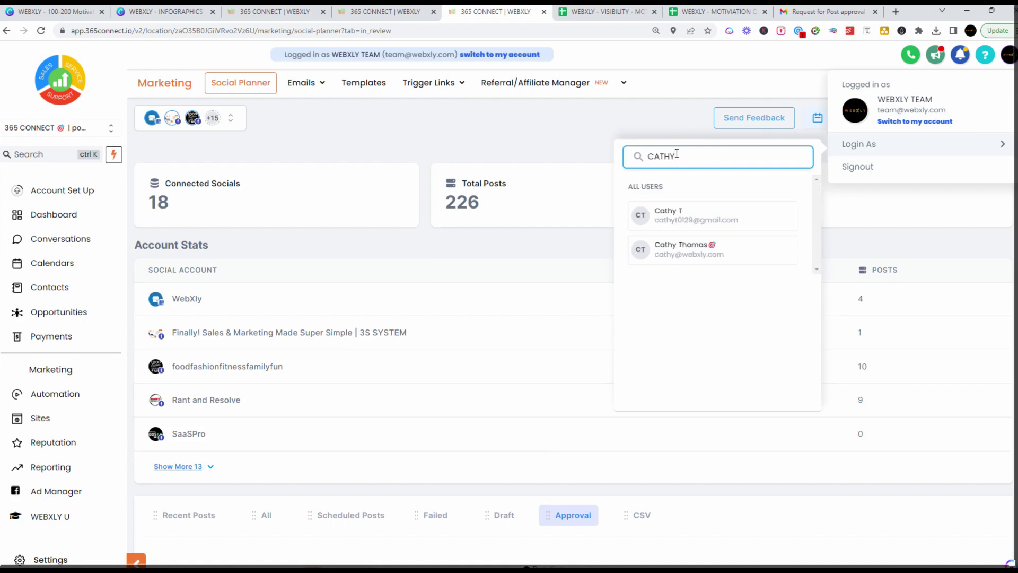
{"action": "left_click", "coordinate": [681, 255]}
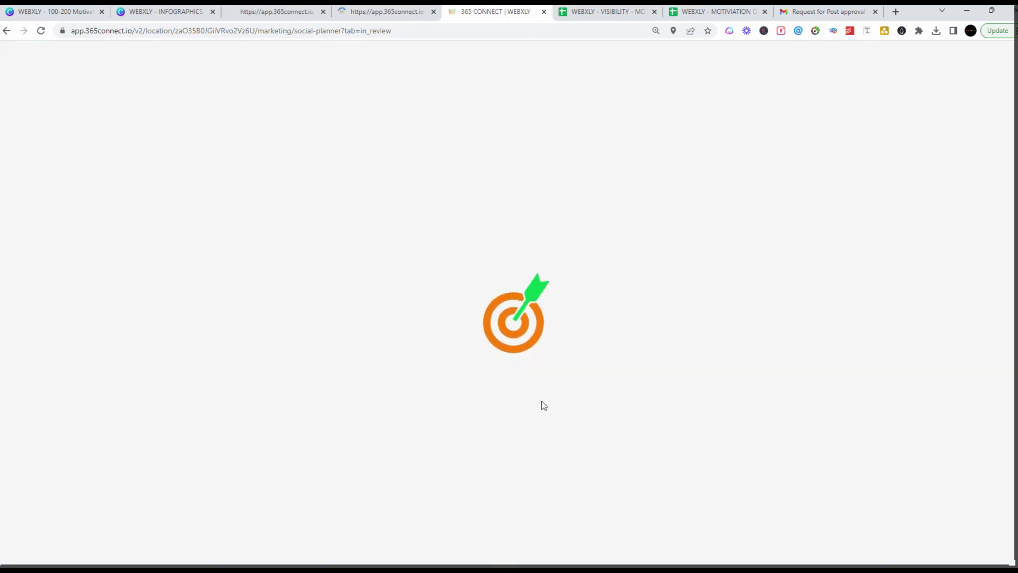
Find the pending RER post in the Approval list and view its approval request.
{"action": "scroll", "coordinate": [590, 411], "scroll_direction": "down", "scroll_amount": 1}
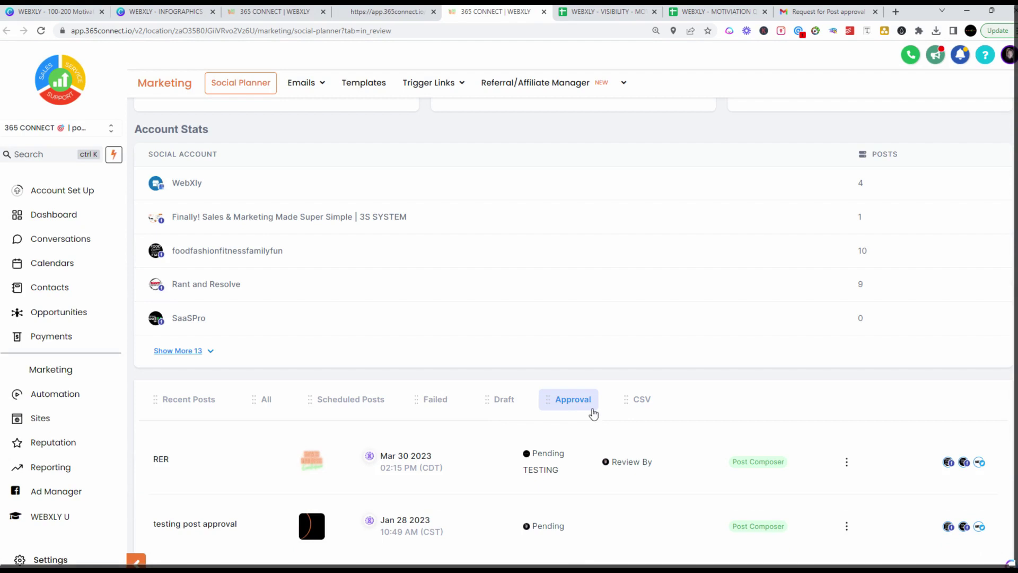
{"action": "scroll", "coordinate": [796, 434], "scroll_direction": "down", "scroll_amount": 1}
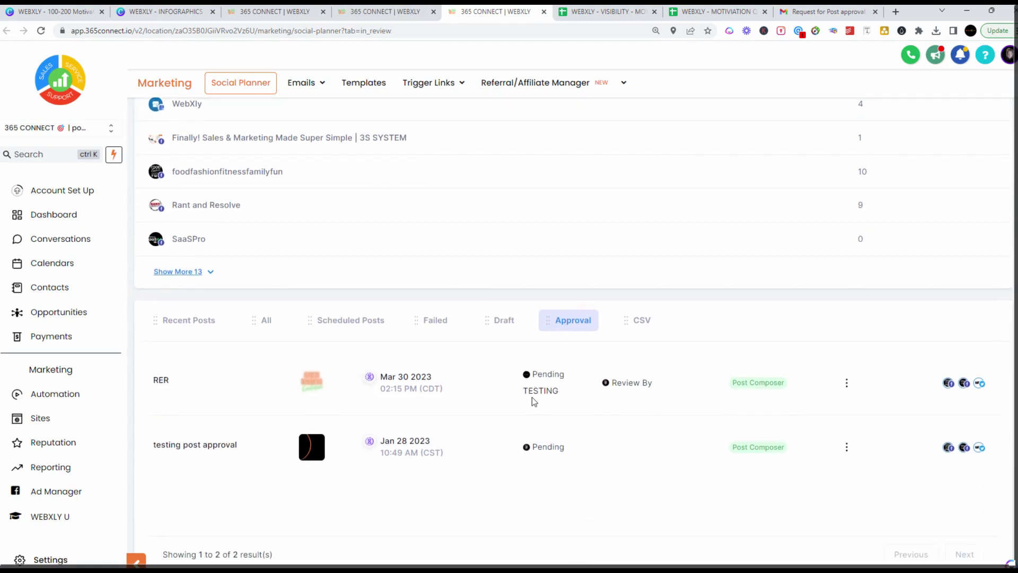
{"action": "double_click", "coordinate": [562, 375]}
{"action": "left_click", "coordinate": [848, 386]}
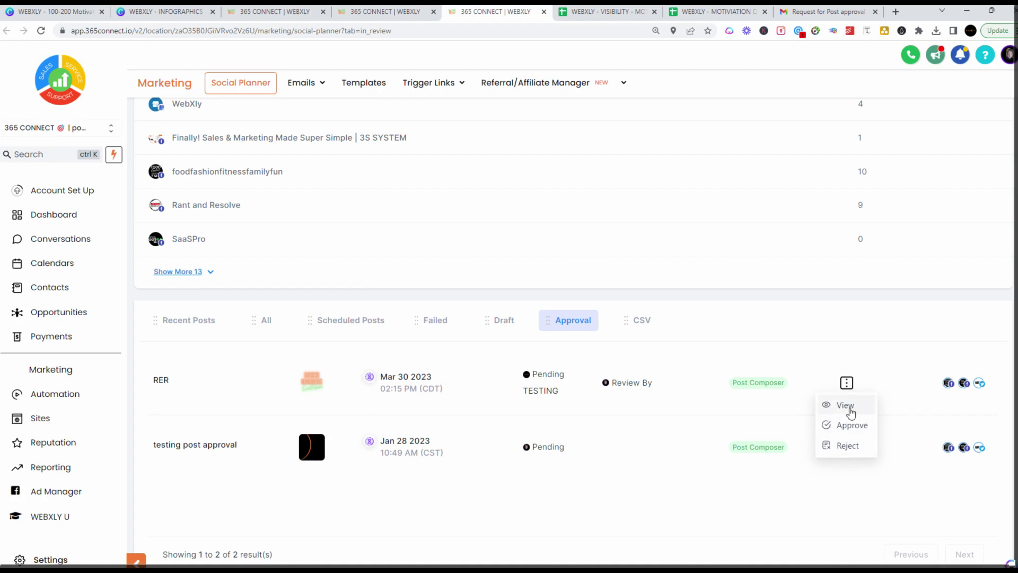
{"action": "left_click", "coordinate": [849, 408]}
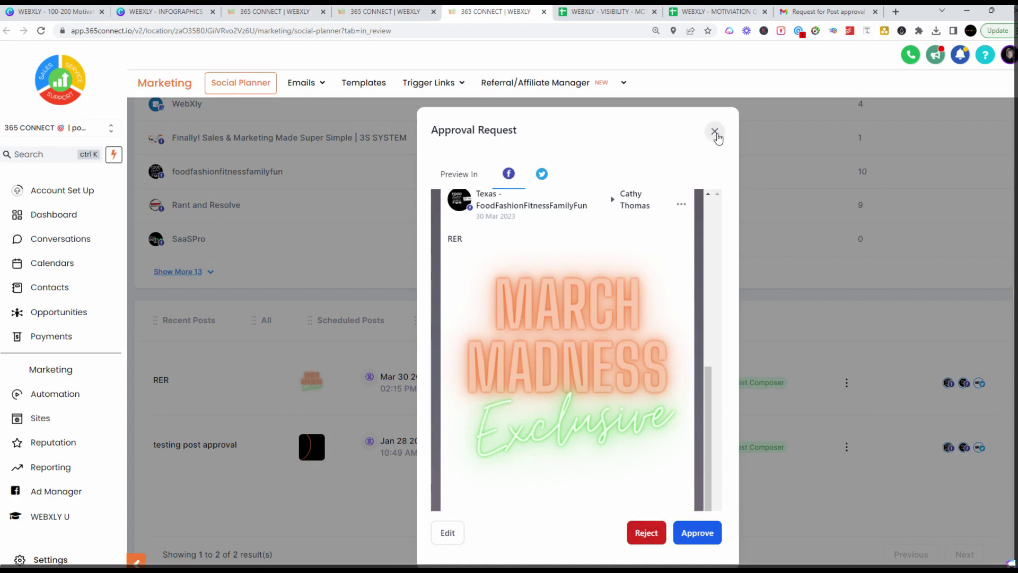
Edit and save the RER post, approve it, and point out the approval deadline note.
{"action": "left_click", "coordinate": [447, 533]}
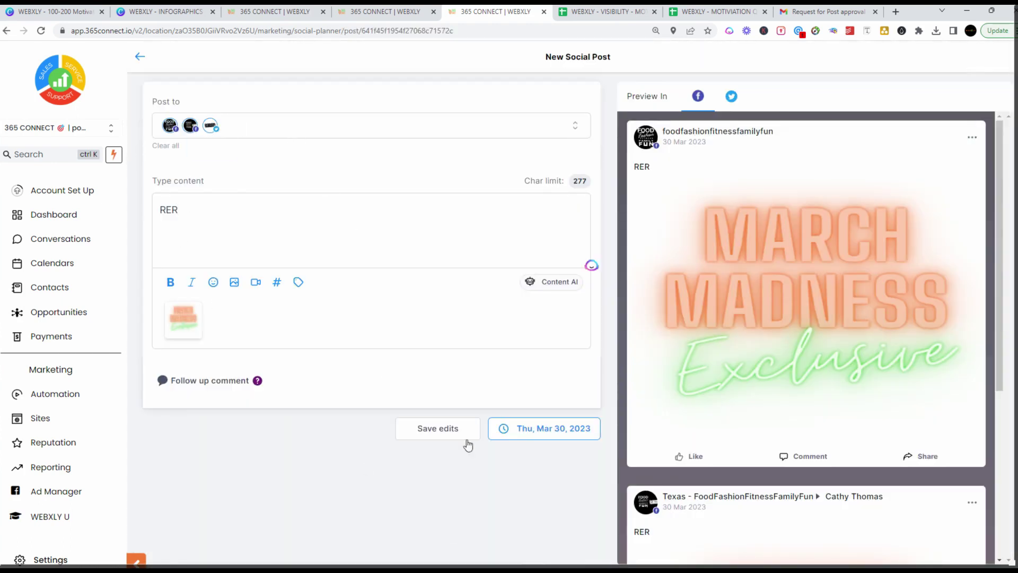
{"action": "left_click", "coordinate": [451, 430]}
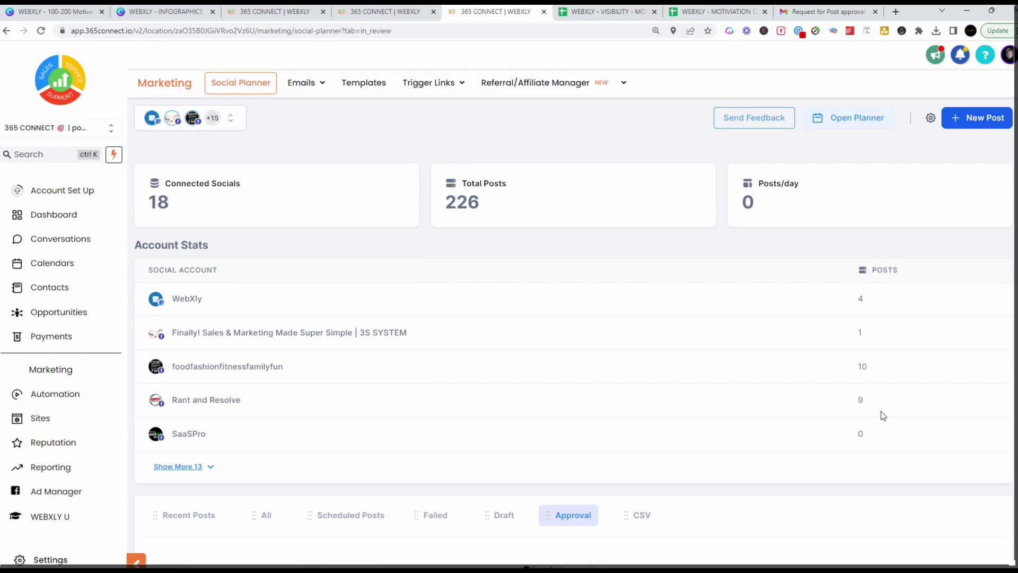
{"action": "scroll", "coordinate": [883, 415], "scroll_direction": "down", "scroll_amount": 4}
{"action": "left_click", "coordinate": [846, 383]}
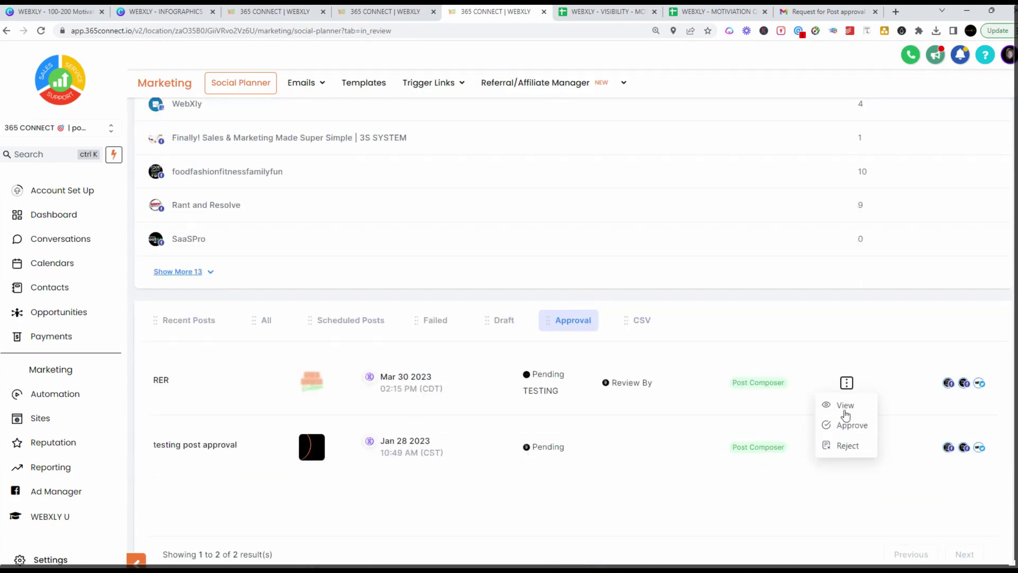
{"action": "left_click", "coordinate": [859, 431]}
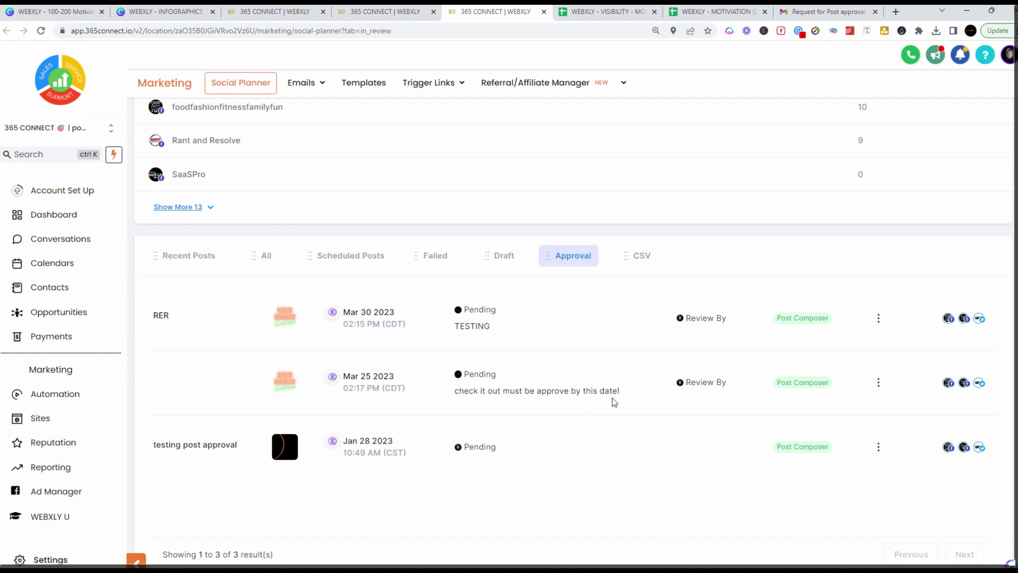
{"action": "left_click_drag", "start_coordinate": [632, 395], "coordinate": [452, 394]}
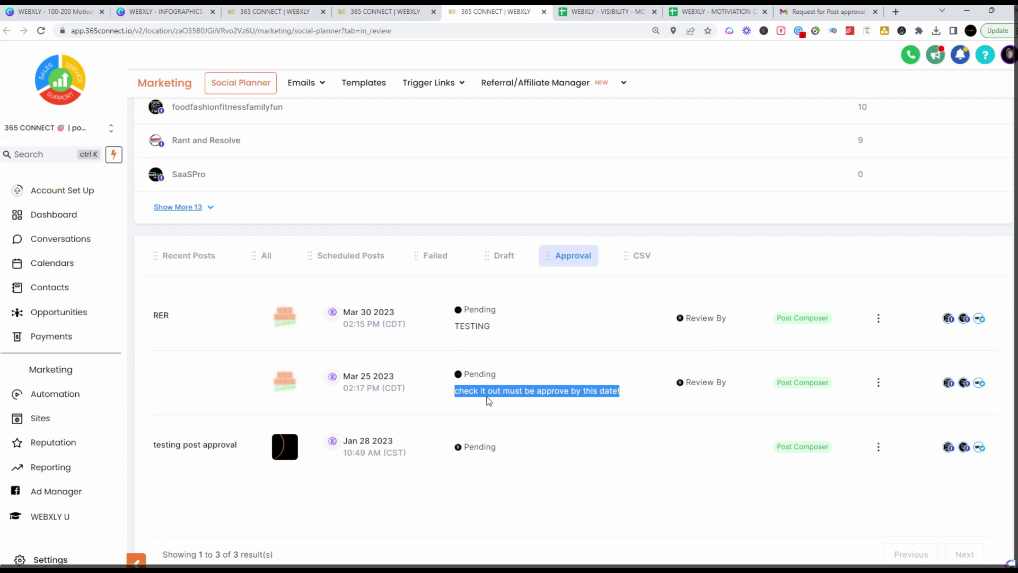
{"action": "left_click", "coordinate": [504, 366]}
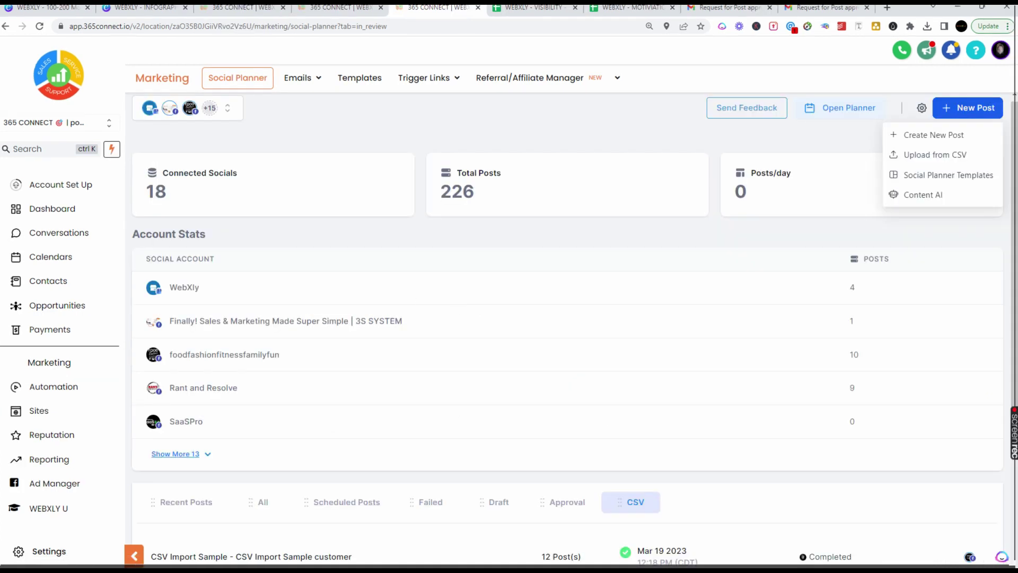
Open the March 2023 planner calendar and start a new post on March 29.
{"action": "scroll", "coordinate": [711, 240], "scroll_direction": "down", "scroll_amount": 1}
{"action": "scroll", "coordinate": [712, 240], "scroll_direction": "up", "scroll_amount": 2}
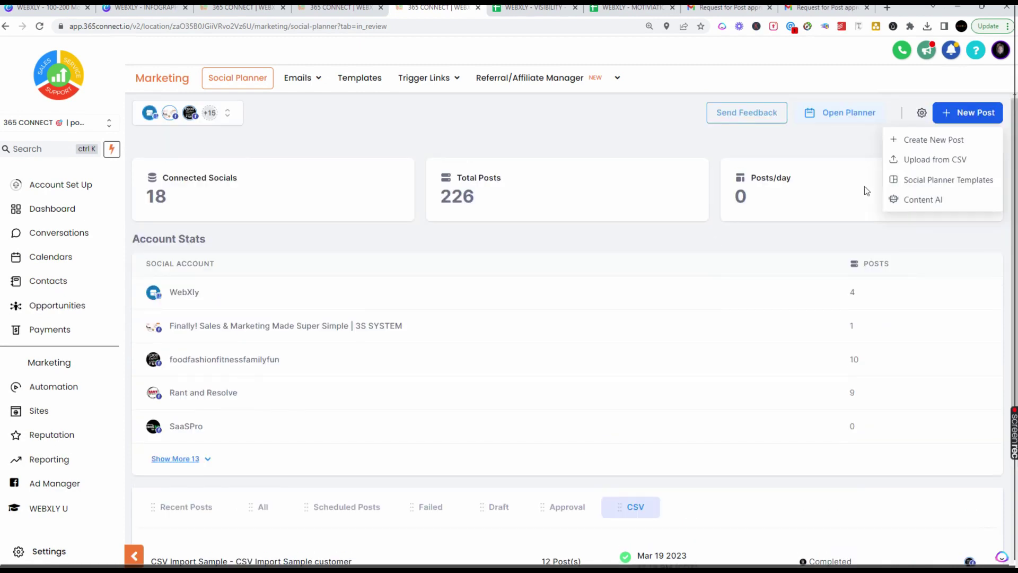
{"action": "left_click", "coordinate": [844, 116]}
{"action": "scroll", "coordinate": [718, 352], "scroll_direction": "down", "scroll_amount": 10}
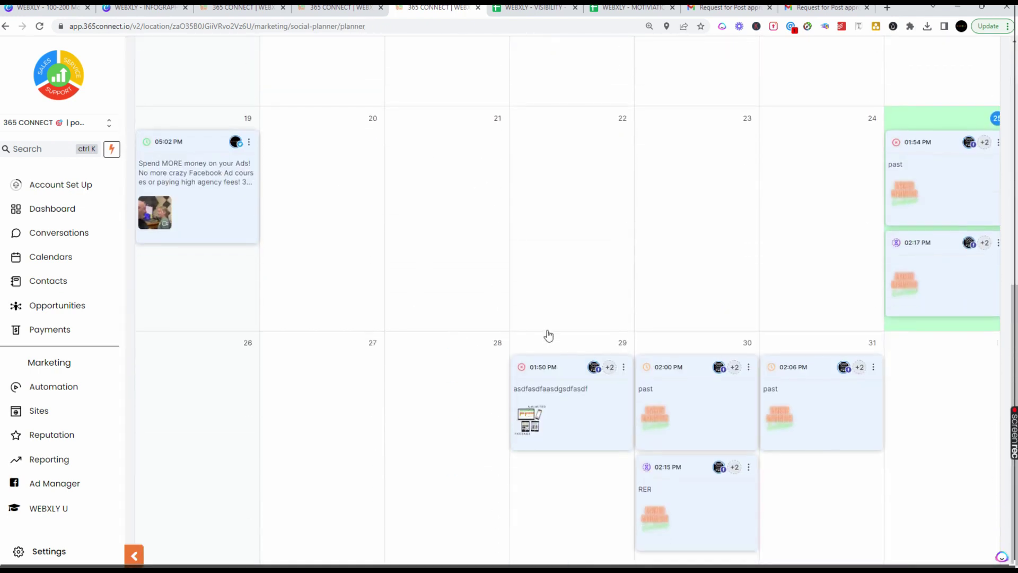
{"action": "left_click", "coordinate": [579, 500]}
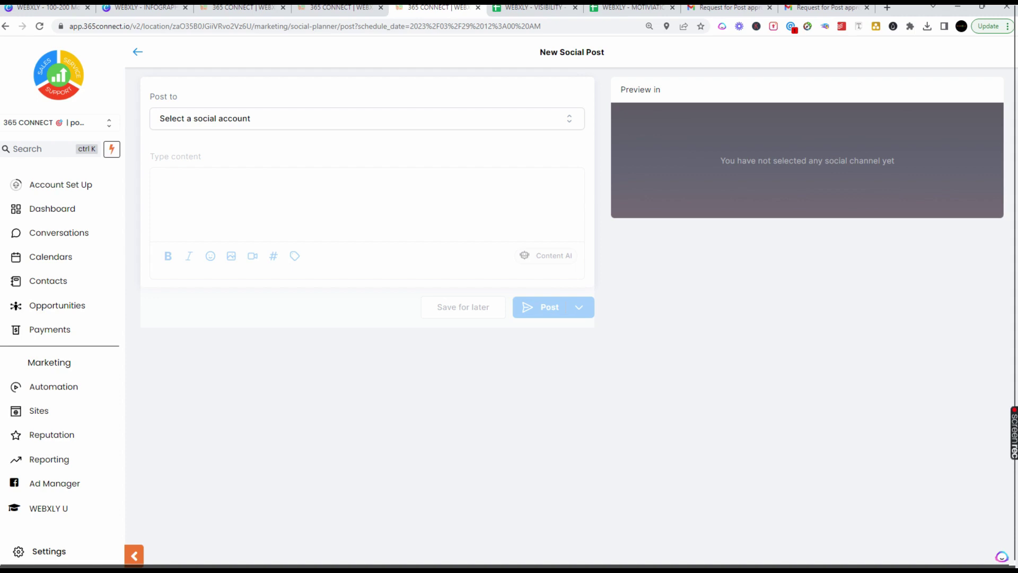
Return to the Social Planner overview and list the New Post options.
{"action": "left_click", "coordinate": [138, 55]}
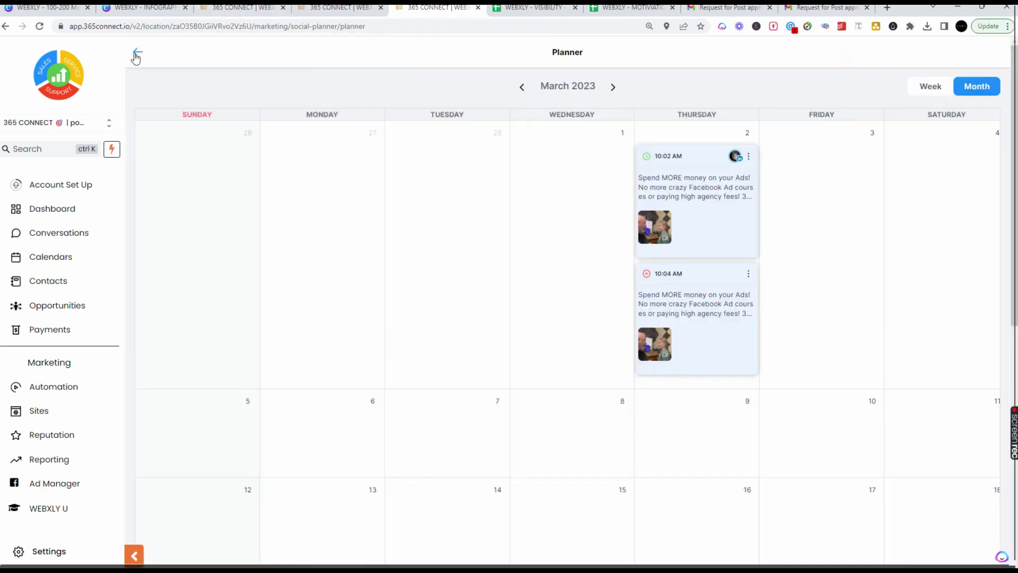
{"action": "left_click", "coordinate": [136, 56]}
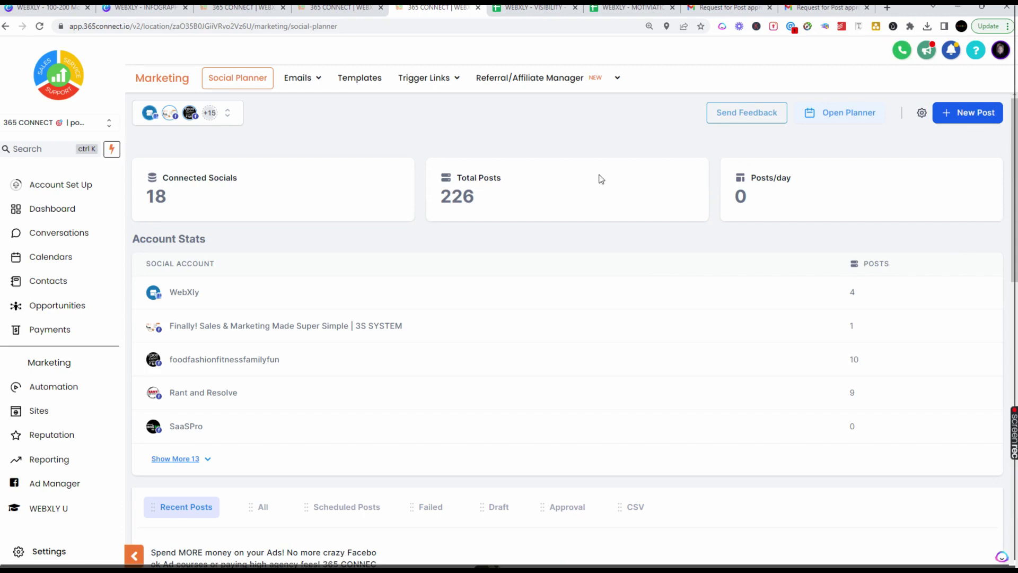
{"action": "left_click", "coordinate": [954, 118]}
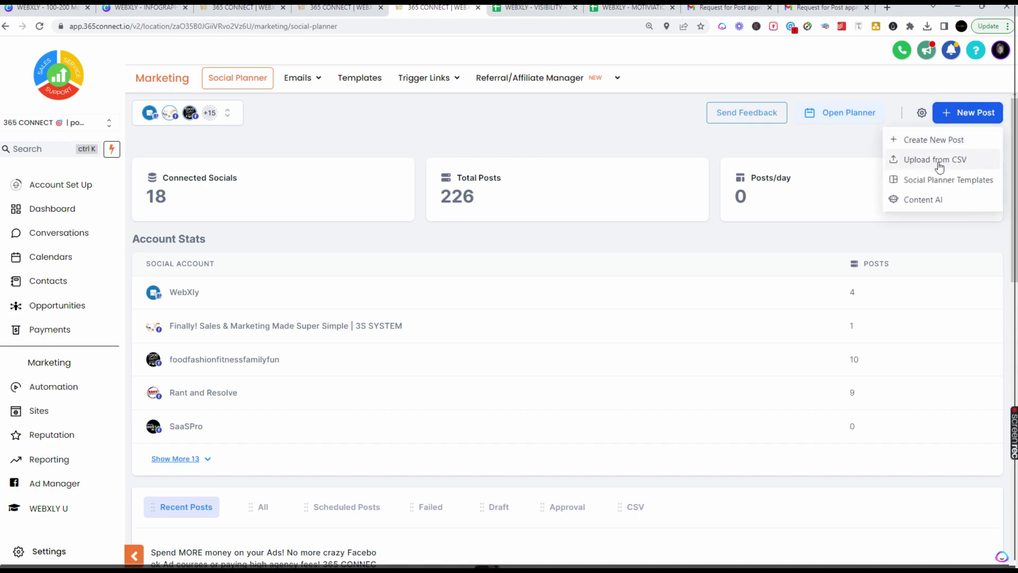
Start a CSV upload and load 'CSV Import Sample - CSV Import Sample (3).csv' found by searching 'social'.
{"action": "left_click", "coordinate": [936, 161]}
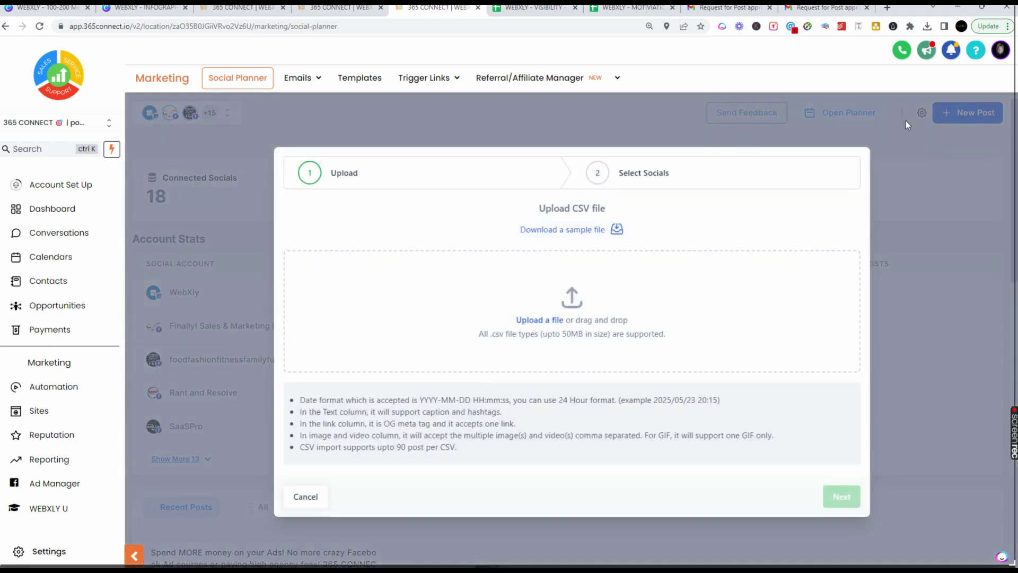
{"action": "left_click", "coordinate": [529, 320]}
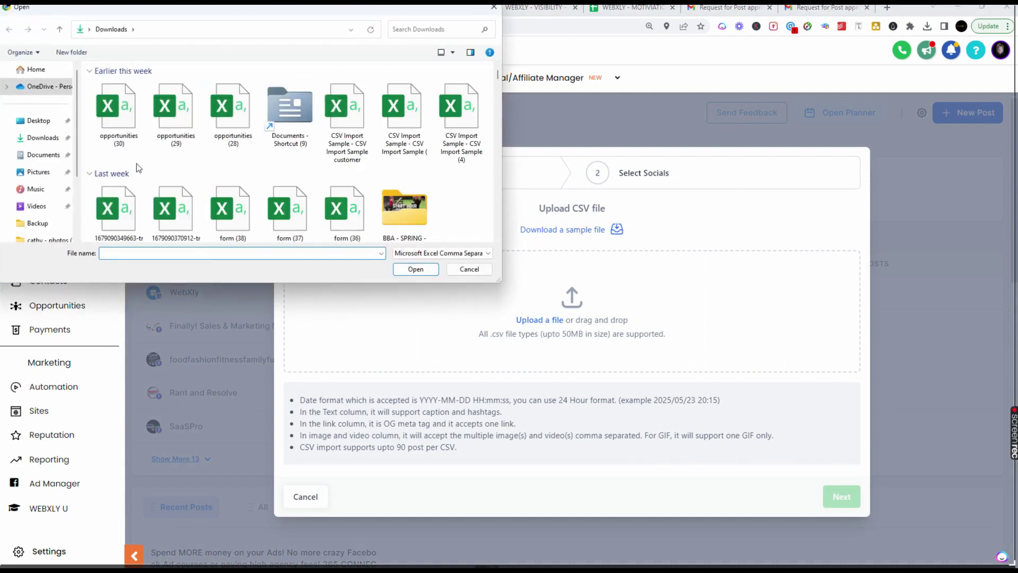
{"action": "left_click", "coordinate": [419, 25]}
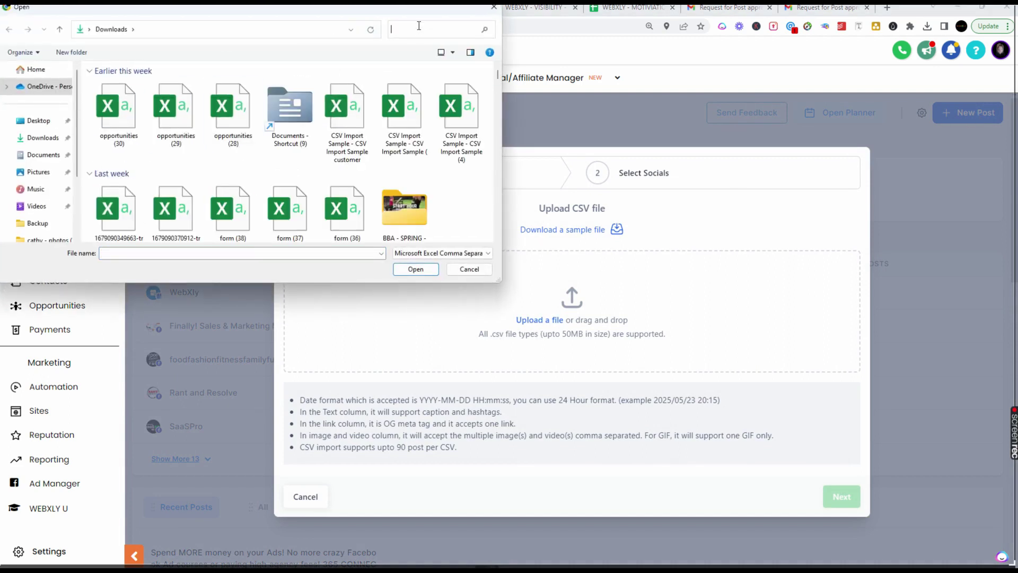
{"action": "type", "text": "SOCIAL"}
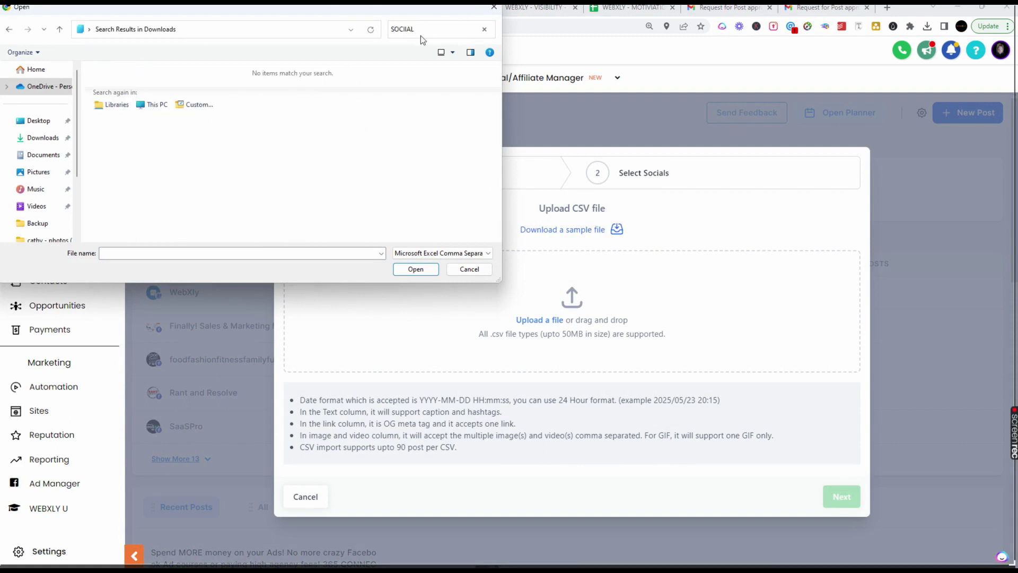
{"action": "key", "text": "BackSpace"}
{"action": "key", "text": "BackSpace"}
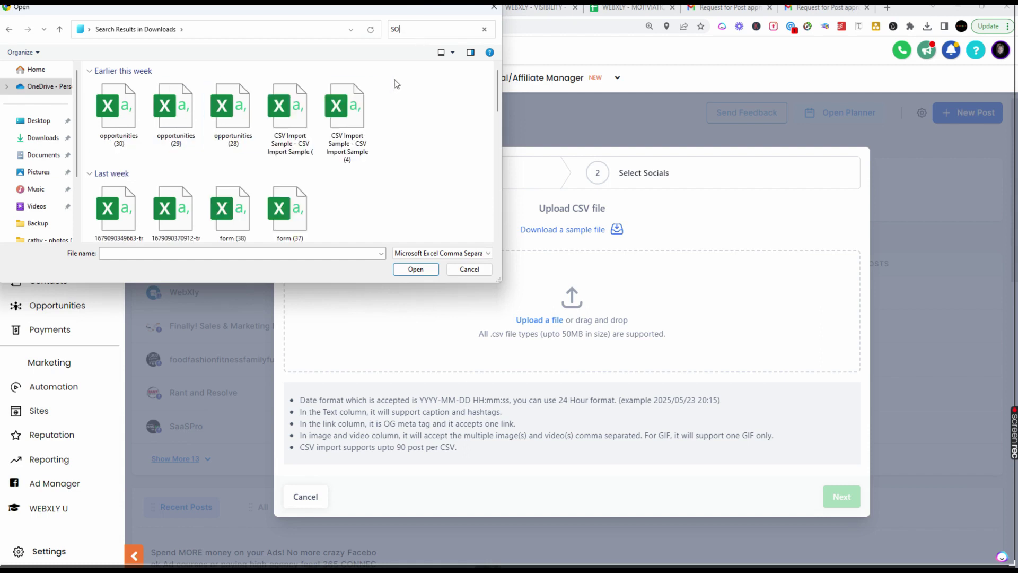
{"action": "type", "text": "cial"}
{"action": "left_click", "coordinate": [118, 206]}
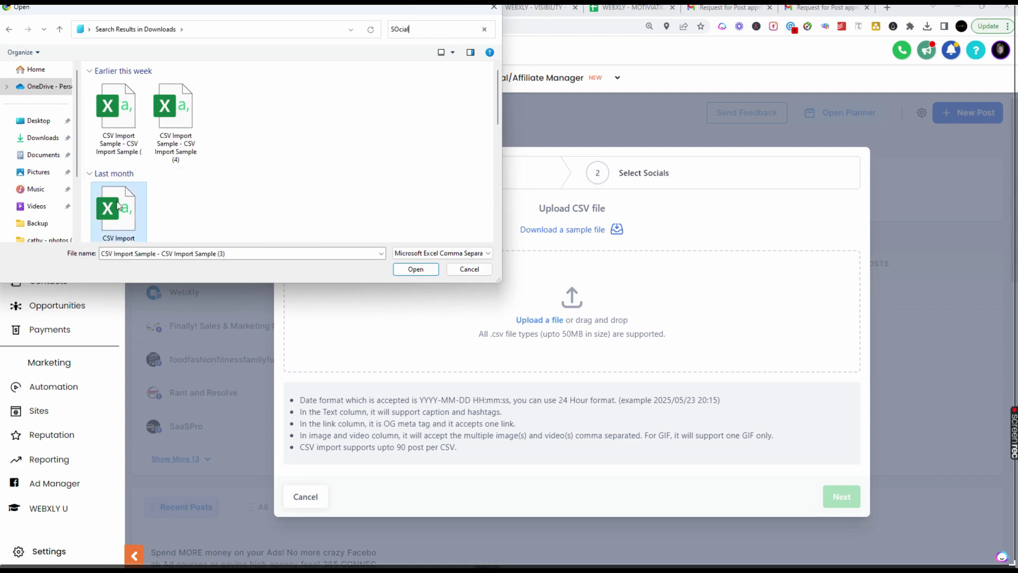
{"action": "left_click", "coordinate": [421, 269]}
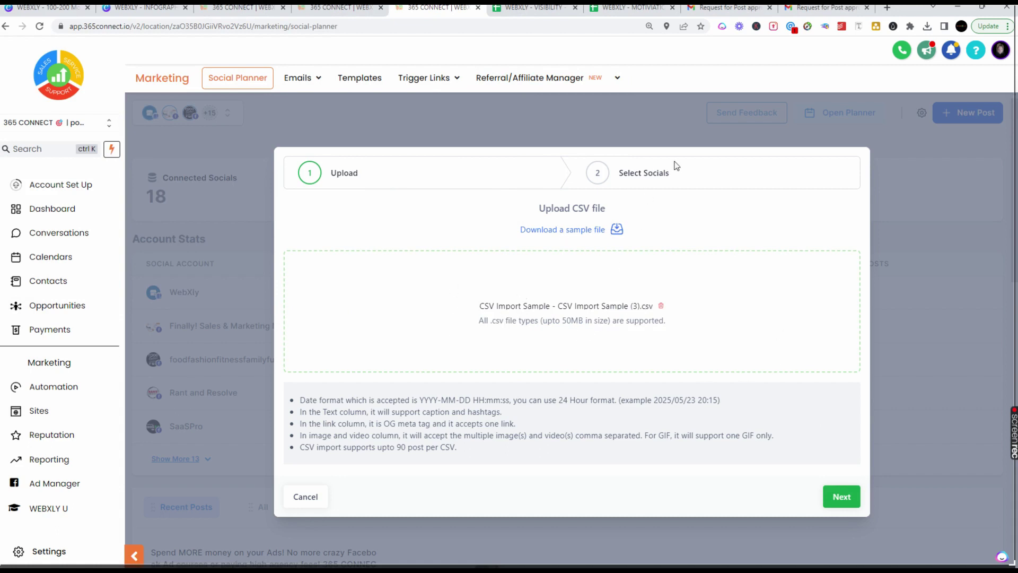
Advance to Select Socials, enable Send for approval, and set WEBXLY TEAM as approver.
{"action": "left_click", "coordinate": [847, 498]}
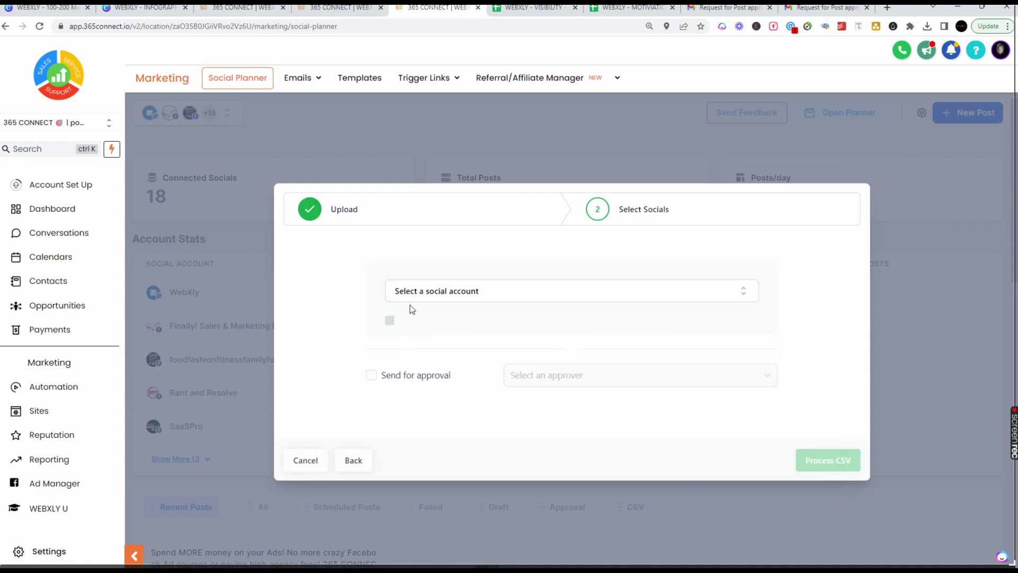
{"action": "left_click", "coordinate": [370, 376]}
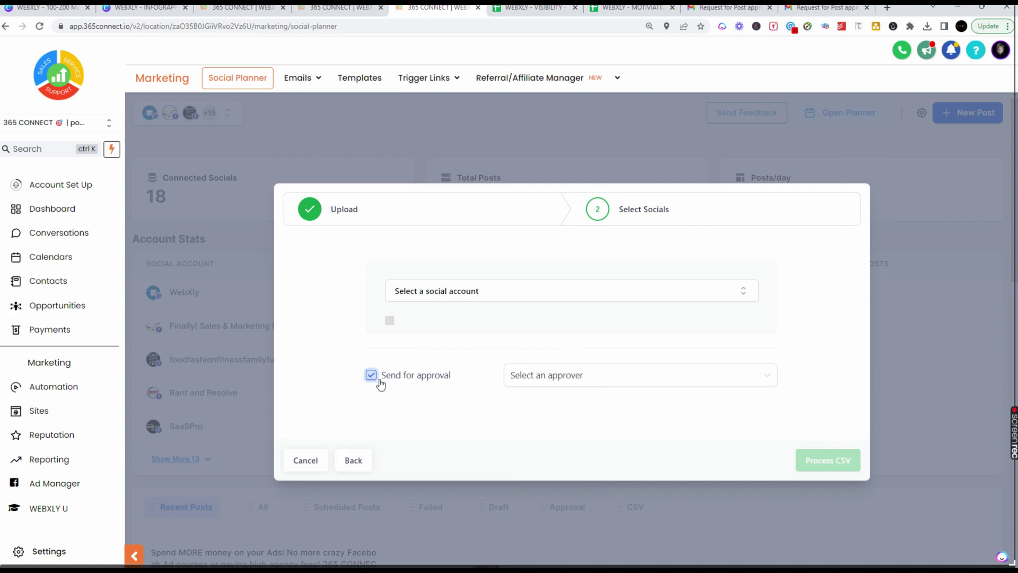
{"action": "left_click", "coordinate": [609, 383]}
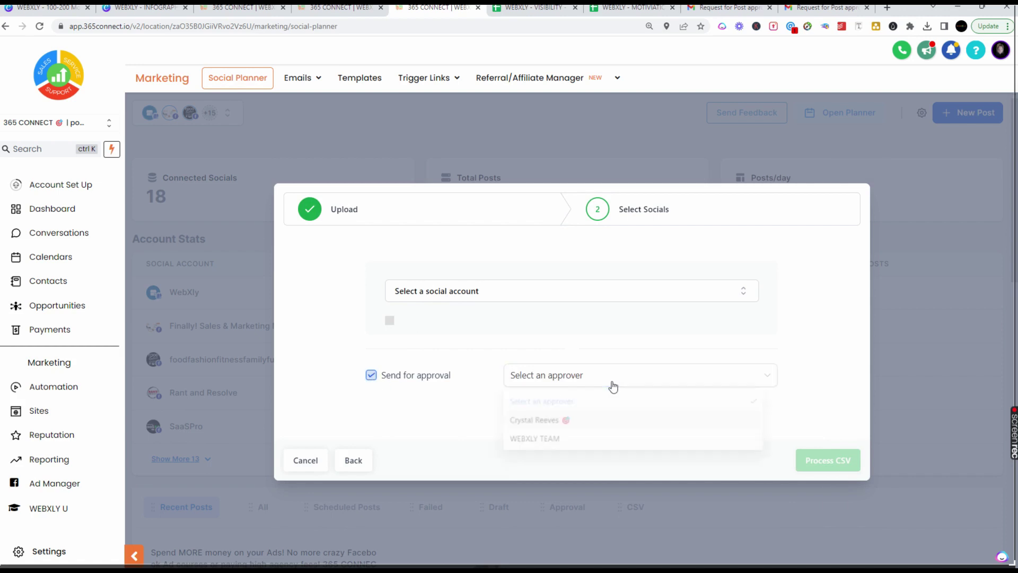
{"action": "left_click", "coordinate": [538, 445]}
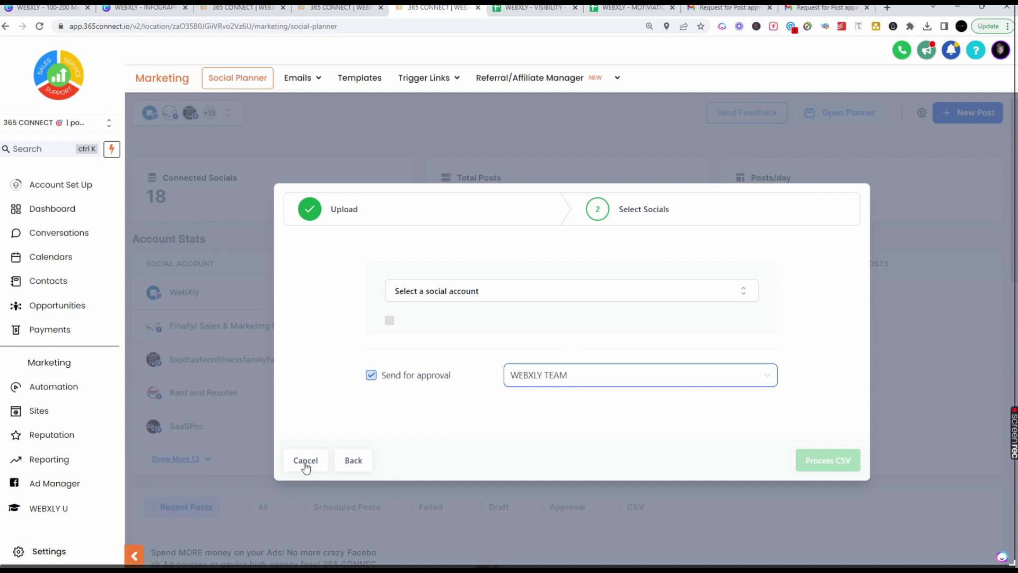
Cancel the CSV upload and show the Approval tab's three pending posts, including RER.
{"action": "left_click", "coordinate": [306, 460]}
{"action": "scroll", "coordinate": [618, 427], "scroll_direction": "down", "scroll_amount": 3}
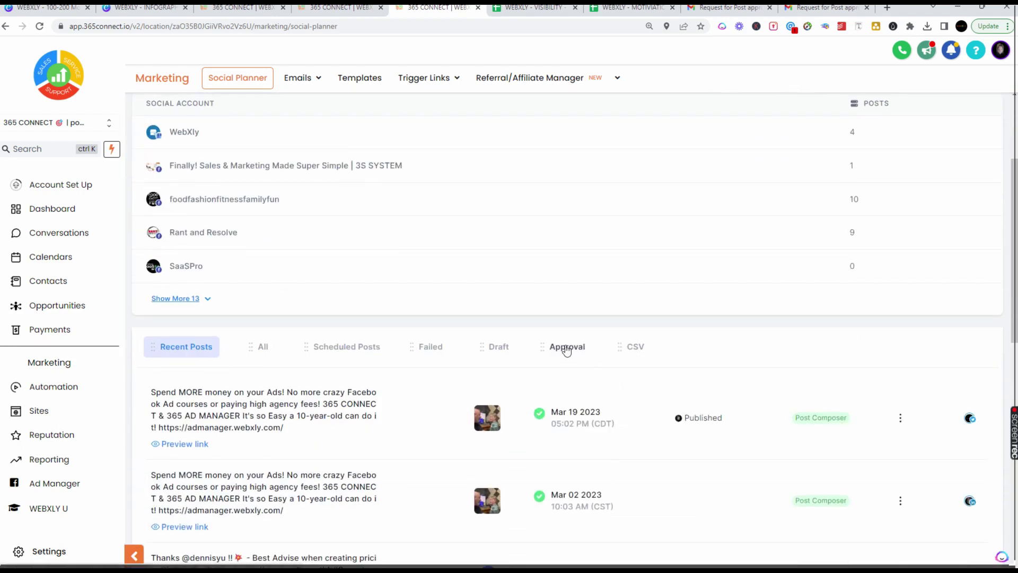
{"action": "left_click", "coordinate": [567, 348]}
{"action": "scroll", "coordinate": [370, 432], "scroll_direction": "down", "scroll_amount": 2}
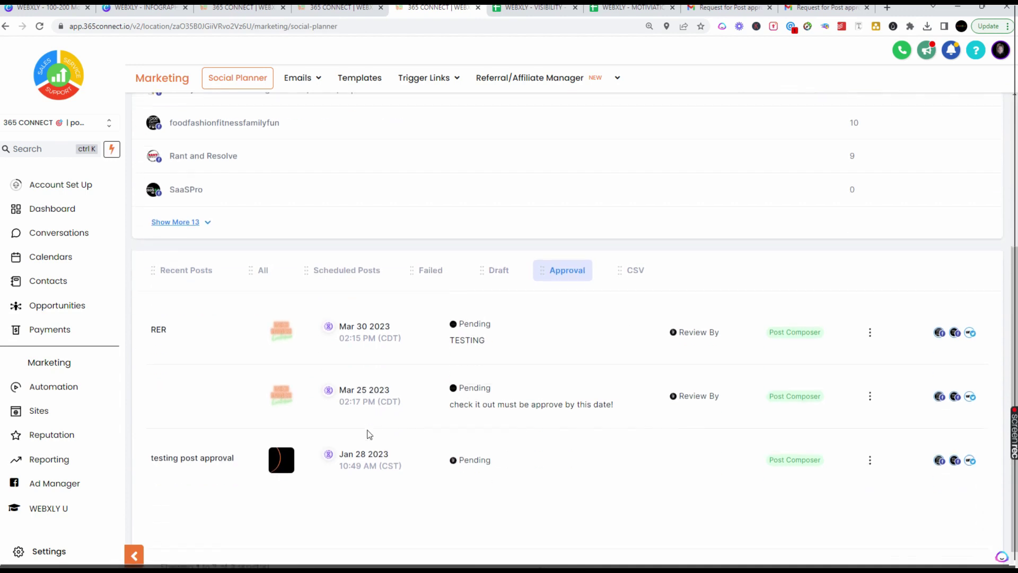
{"action": "scroll", "coordinate": [369, 434], "scroll_direction": "down", "scroll_amount": 1}
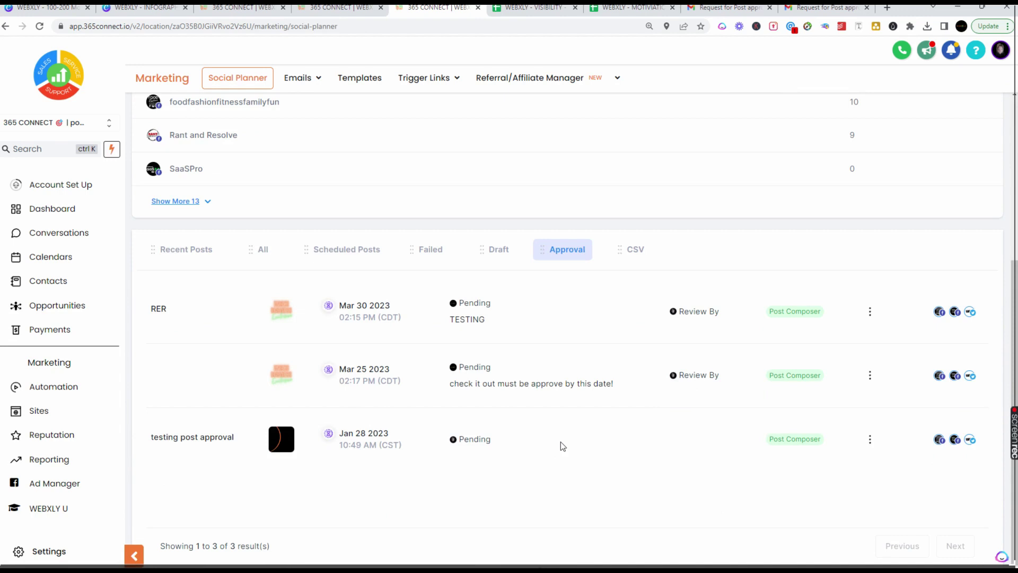
{"action": "scroll", "coordinate": [561, 441], "scroll_direction": "up", "scroll_amount": 5}
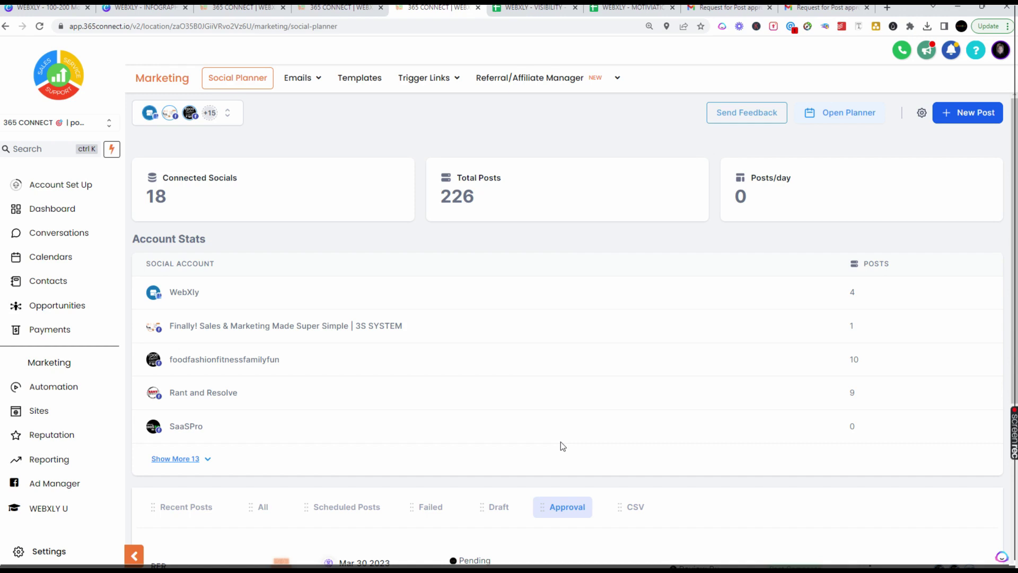
Switch to the WEBXLY - VISIBILITY - MOTIVATION INFOGRAPHICS sheet of captions, hashtags and image links.
{"action": "left_click", "coordinate": [545, 14]}
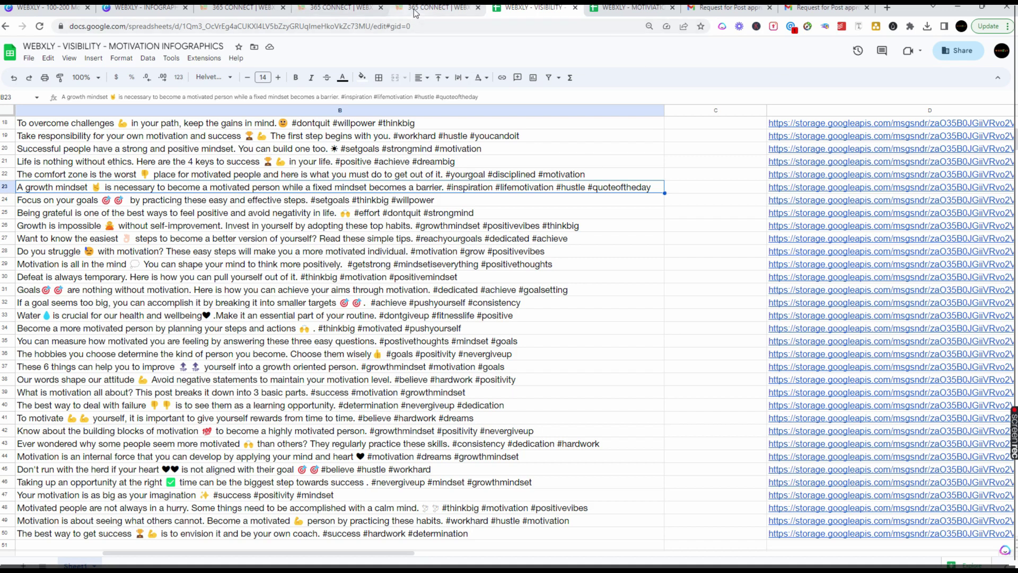
{"action": "mouse_move", "coordinate": [416, 13]}
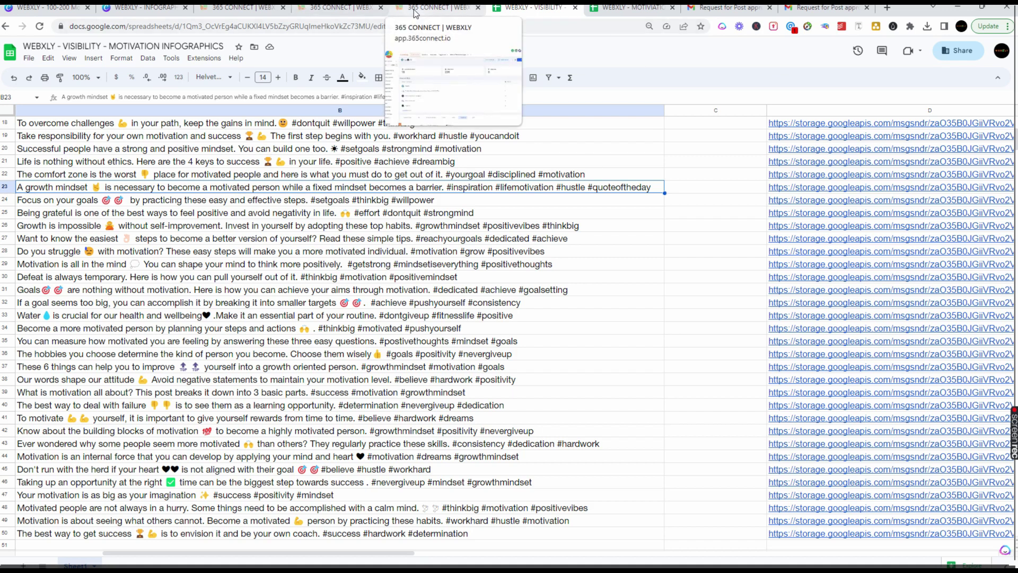
Back in 365 Connect, inspect the review action menus for the RER and testing post approval posts.
{"action": "left_click", "coordinate": [415, 13]}
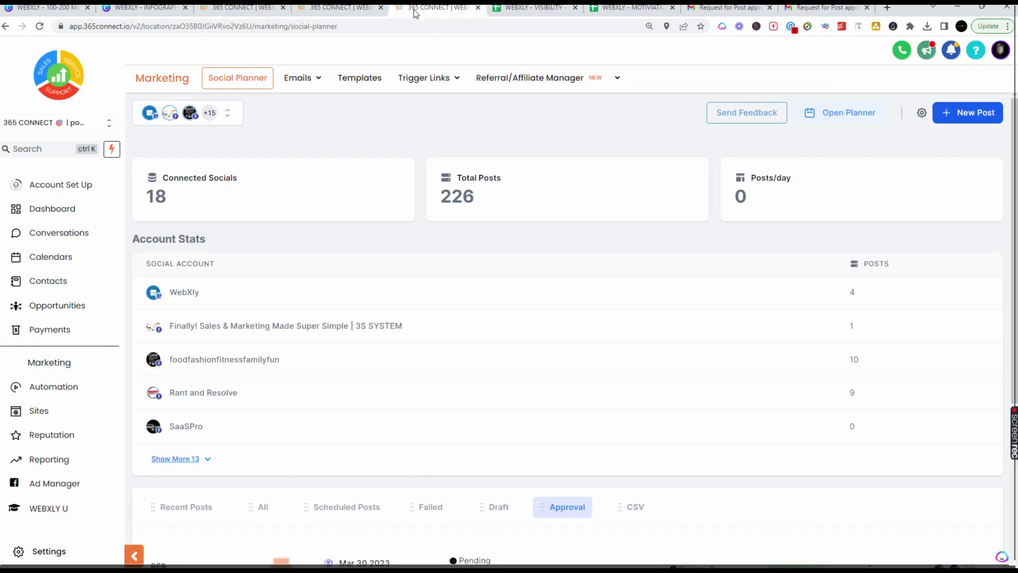
{"action": "scroll", "coordinate": [568, 440], "scroll_direction": "down", "scroll_amount": 5}
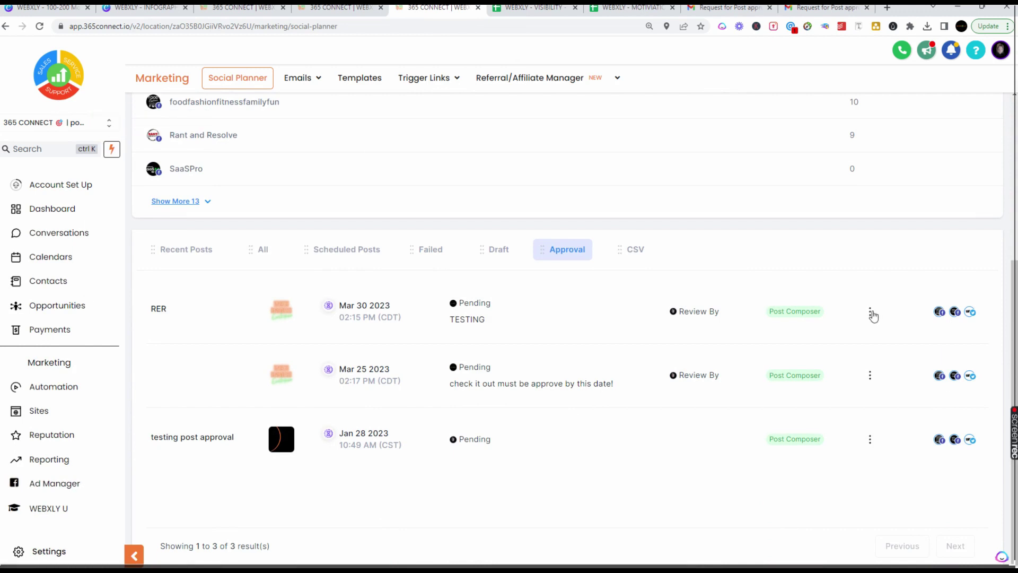
{"action": "left_click", "coordinate": [870, 312]}
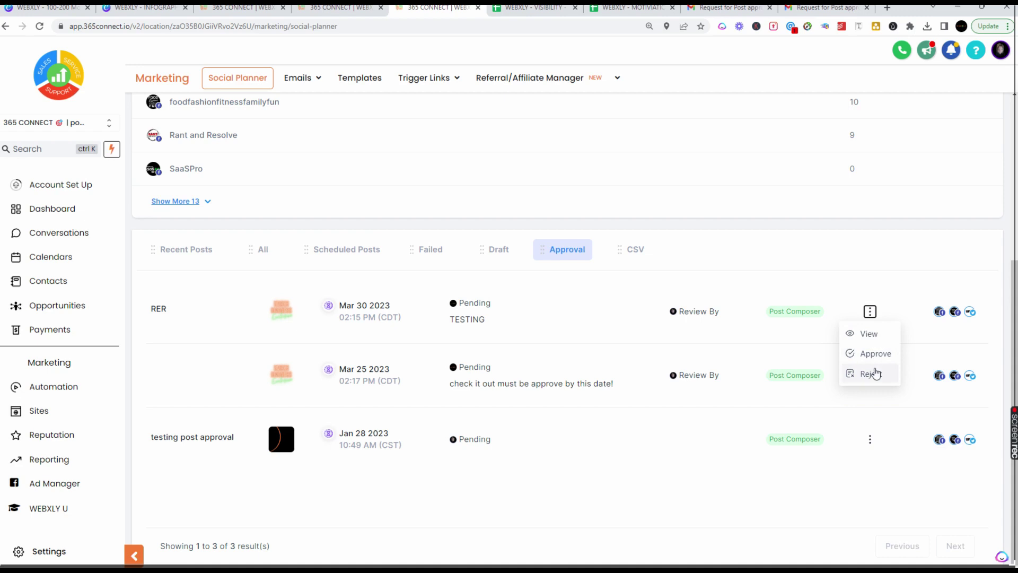
{"action": "left_click", "coordinate": [870, 439]}
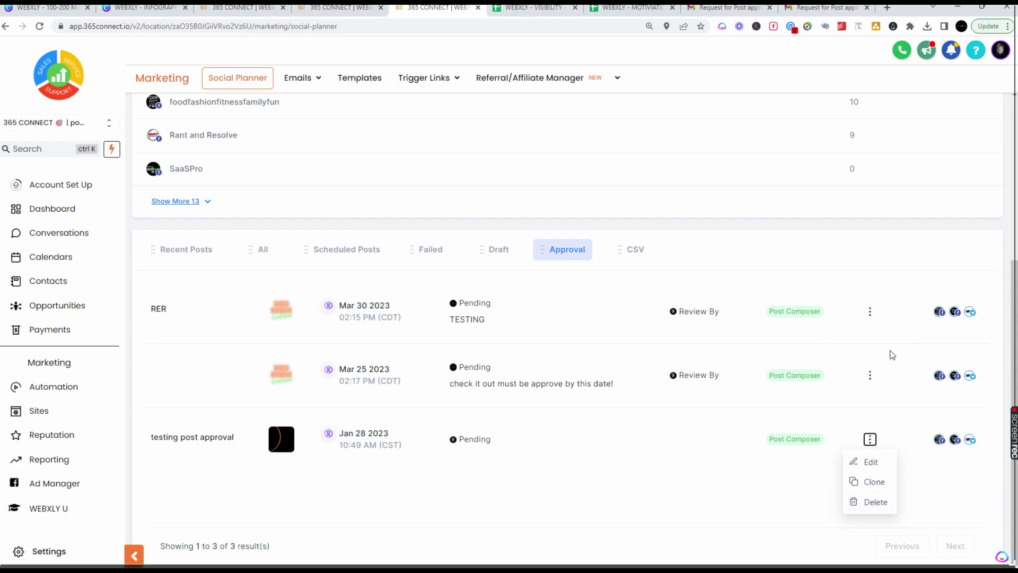
{"action": "left_click", "coordinate": [870, 312]}
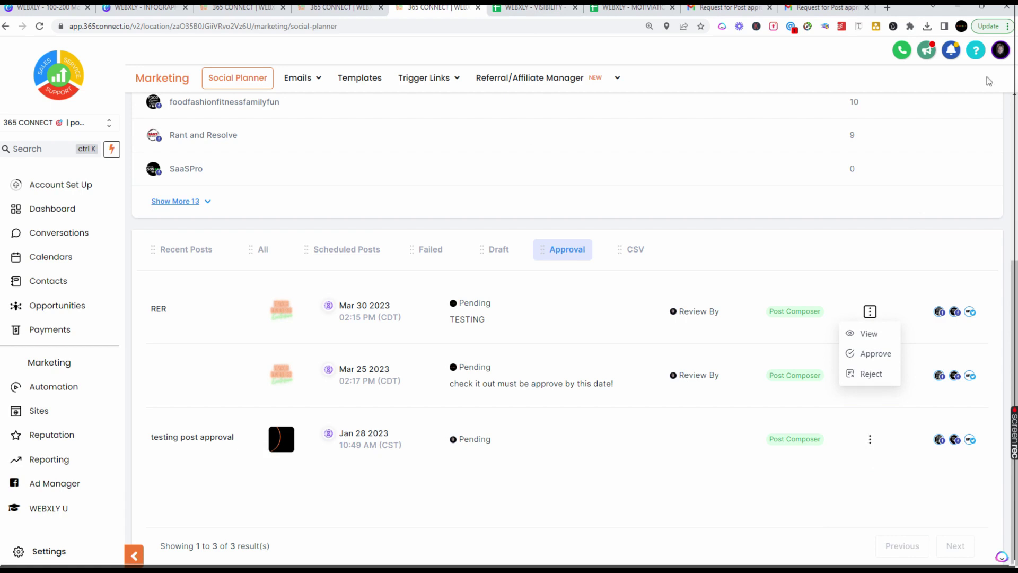
{"action": "left_click", "coordinate": [1001, 51]}
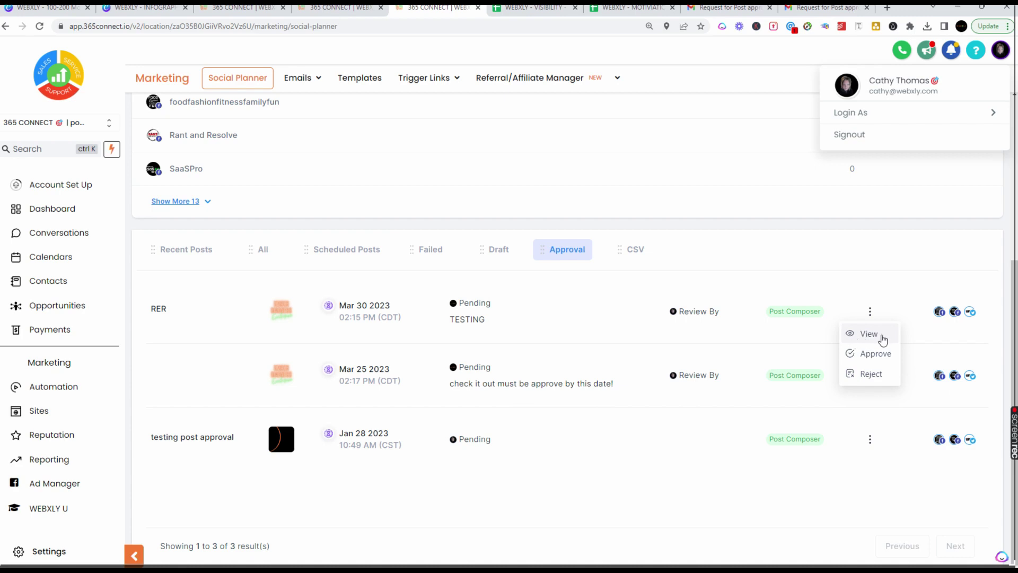
{"action": "left_click", "coordinate": [598, 479]}
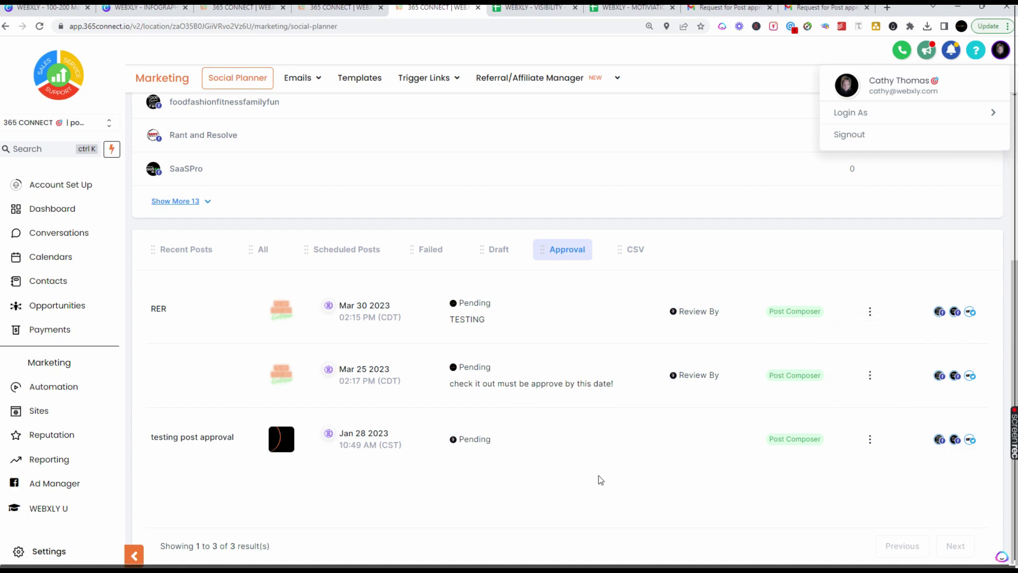
{"action": "left_click", "coordinate": [869, 439]}
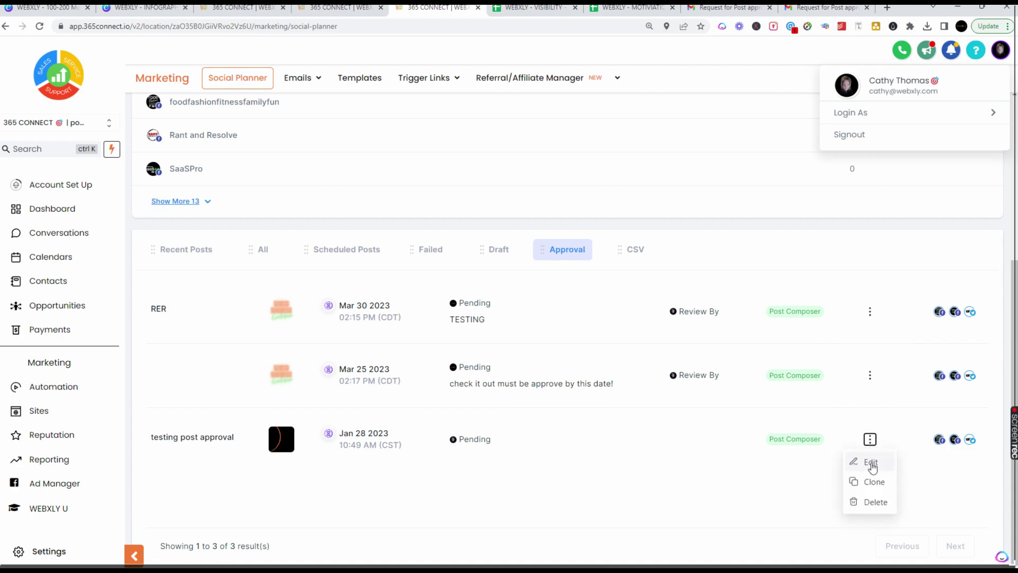
{"action": "left_click", "coordinate": [587, 488]}
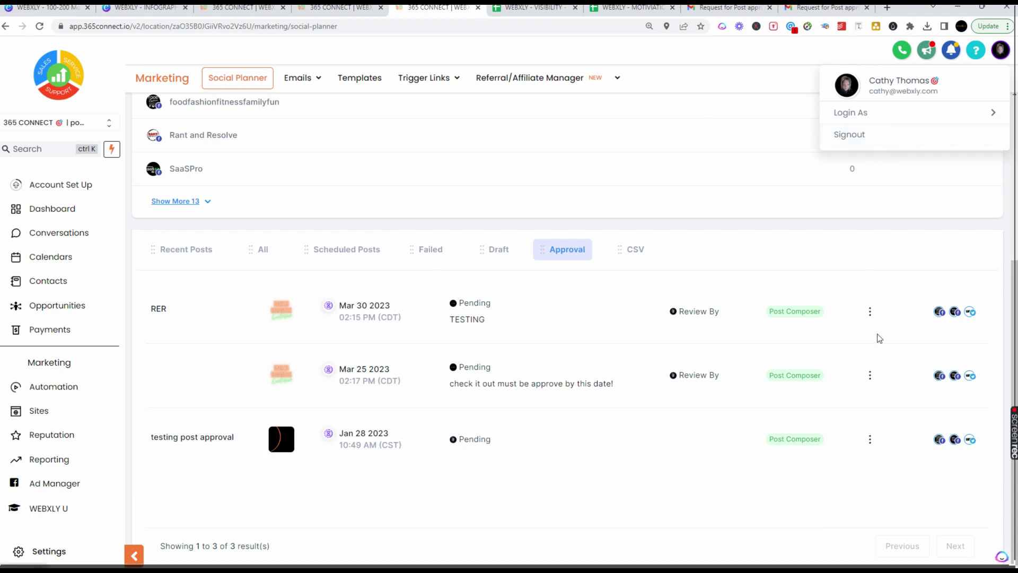
{"action": "left_click", "coordinate": [869, 311]}
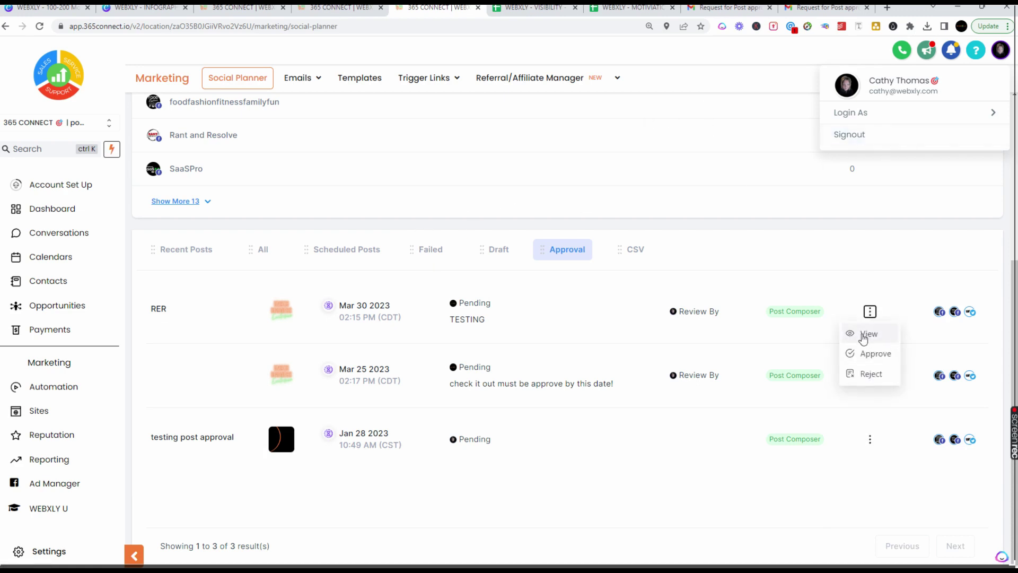